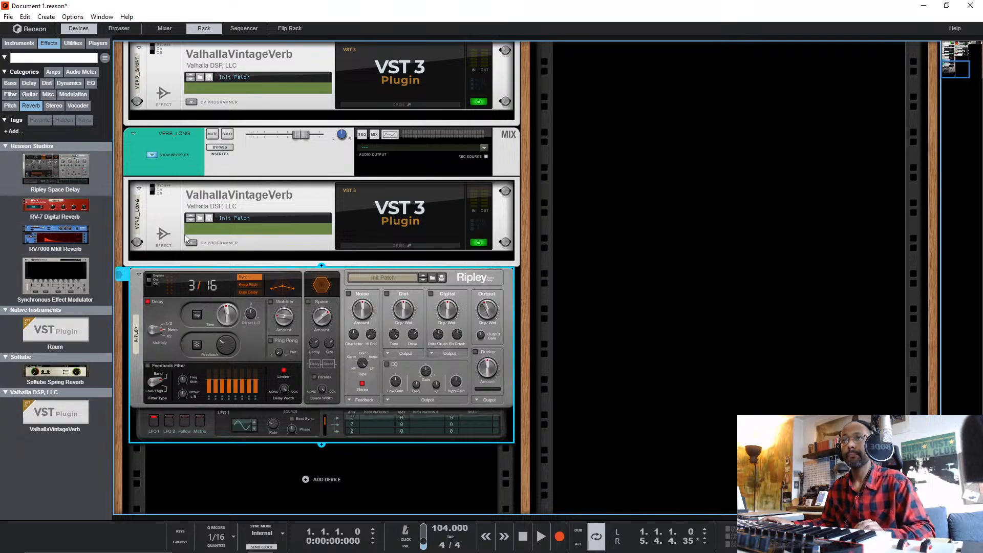
# - Move the RETURN channel in the mixer to the end of the channels, directly before the master section
pyautogui.scroll(10, 185, 246)
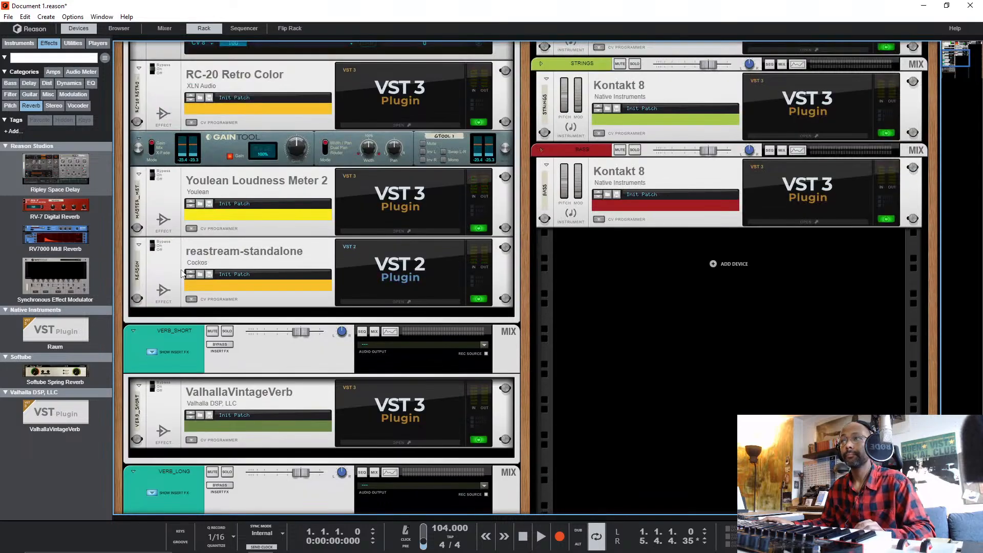
pyautogui.scroll(-7, 256, 283)
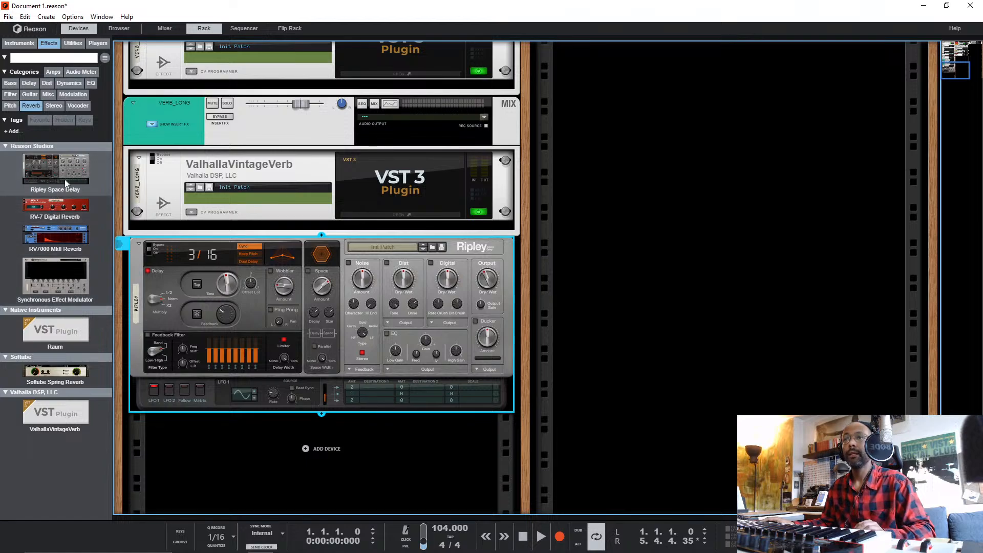
pyautogui.press('F5')
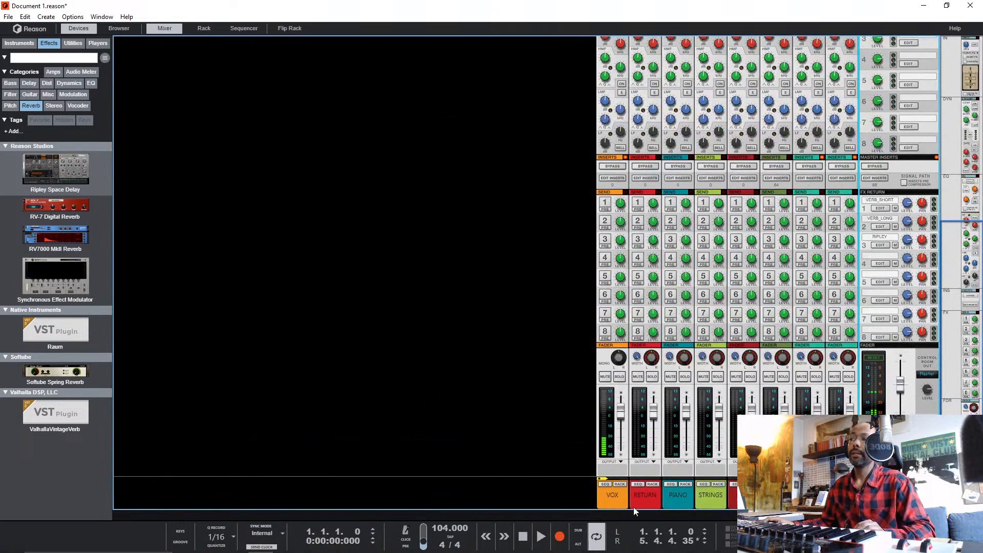
pyautogui.moveTo(646, 496); pyautogui.dragTo(856, 496)
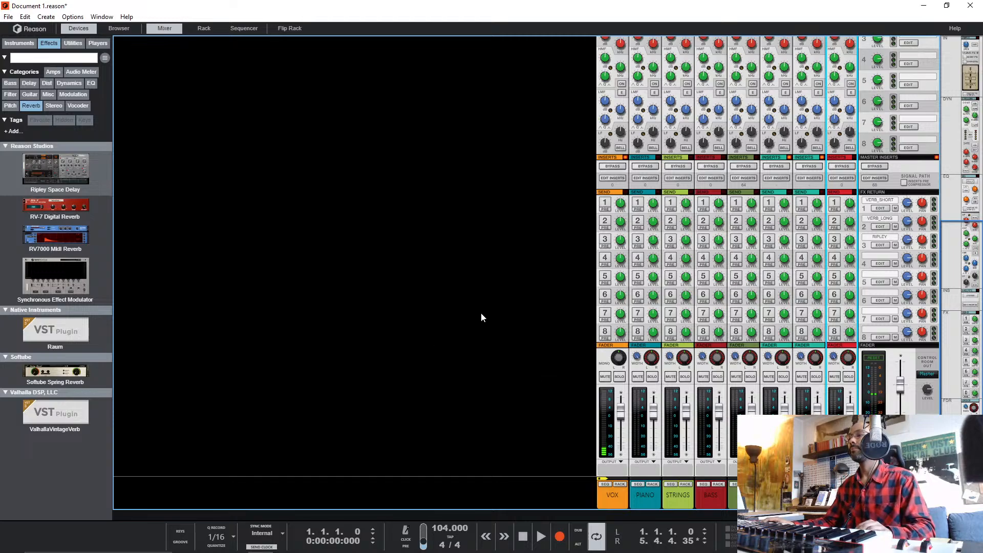
pyautogui.press('F7')
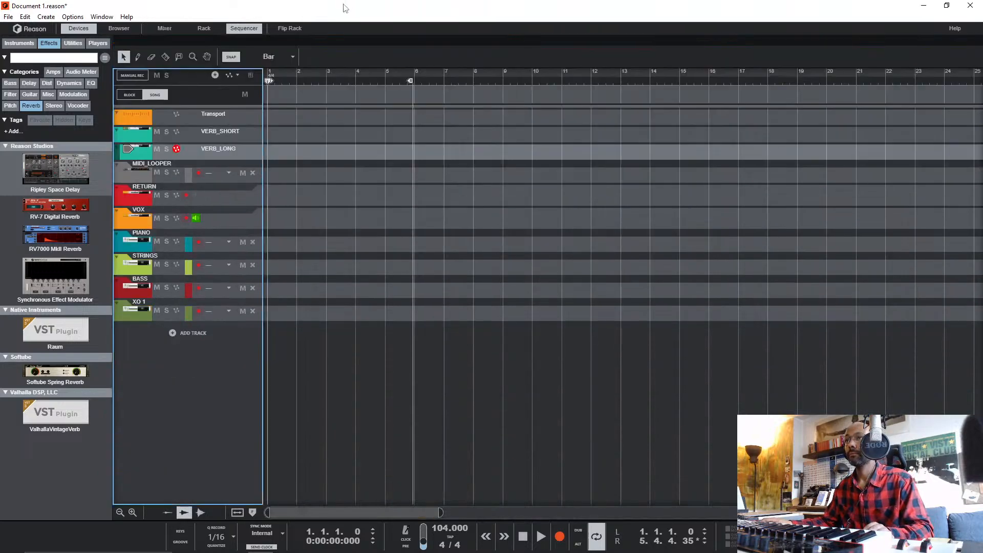
# - Collapse the CV programmer of the Softube Tape device in the Master Section's inserts in the rack
pyautogui.press('F6')
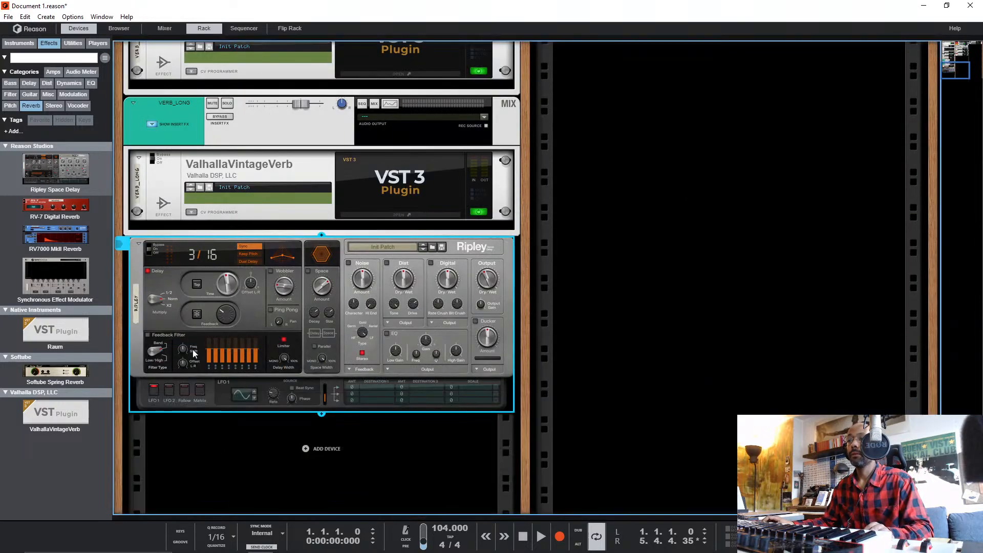
pyautogui.scroll(10, 165, 231)
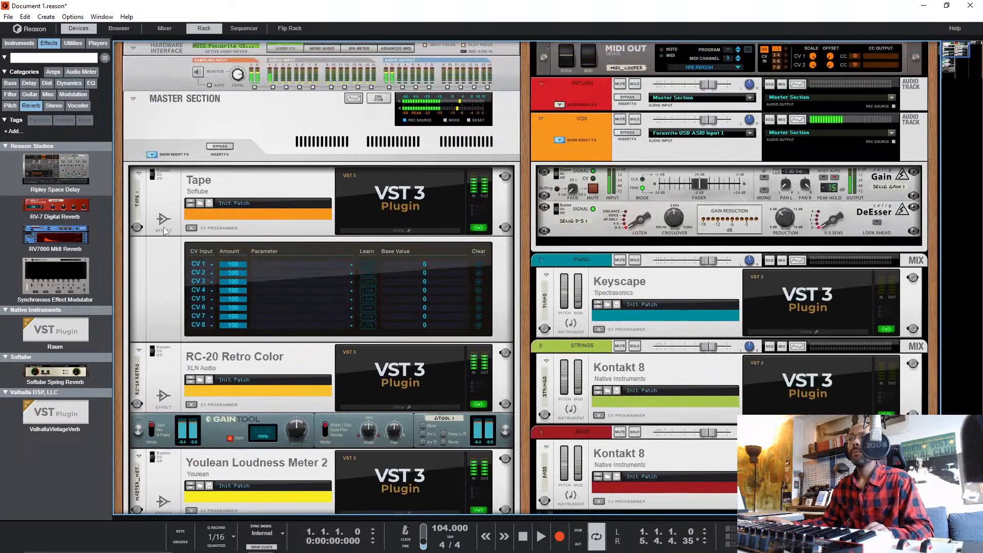
pyautogui.click(190, 228)
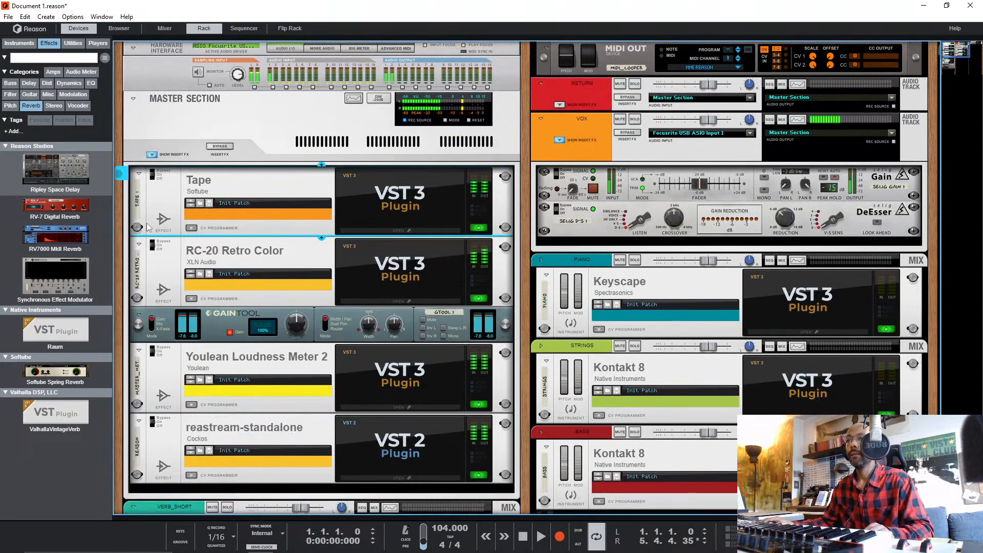
# - Rename the Tape device MASTER_TAPE and hide the Master Section's insert effects
pyautogui.doubleClick(138, 199)
pyautogui.write('MA')
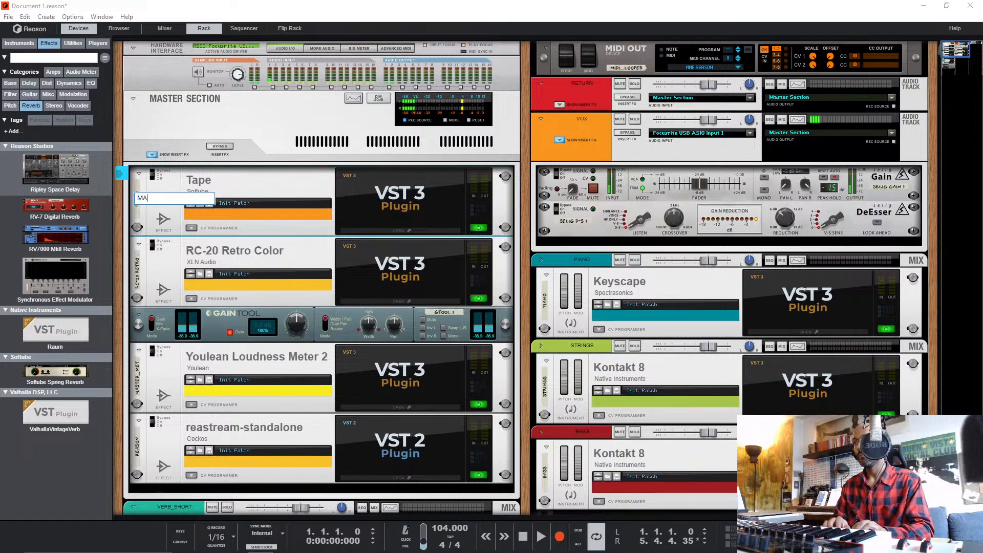
pyautogui.write('STER_TAPE')
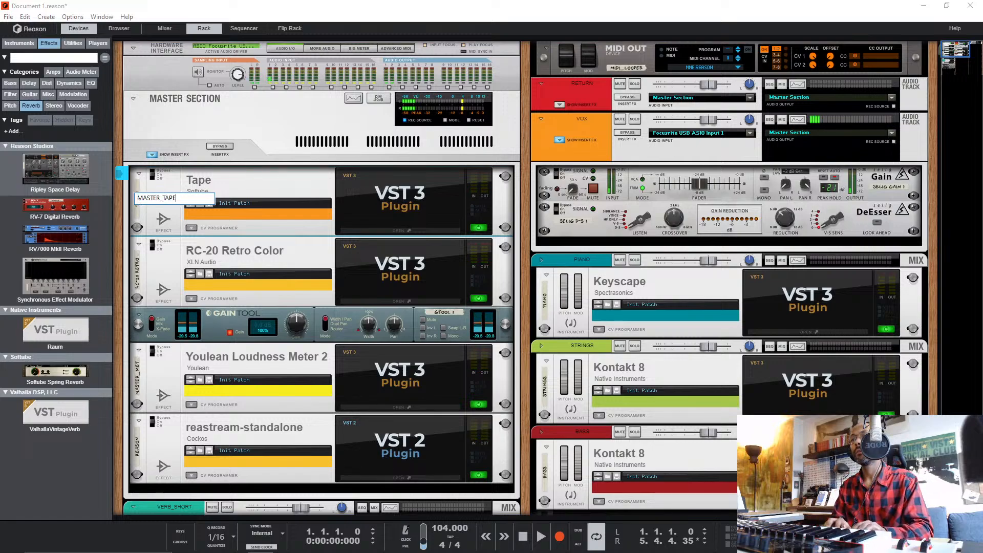
pyautogui.press('Return')
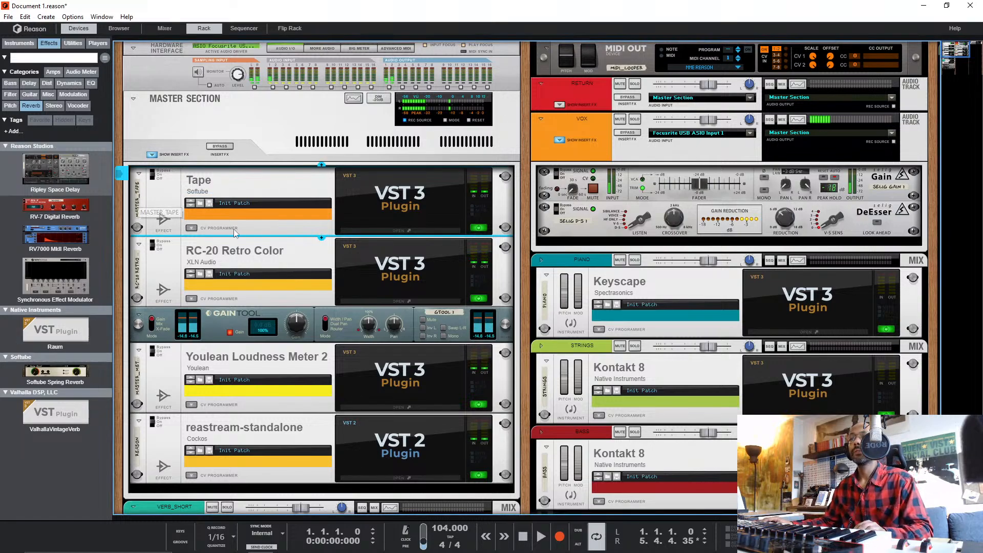
pyautogui.click(151, 154)
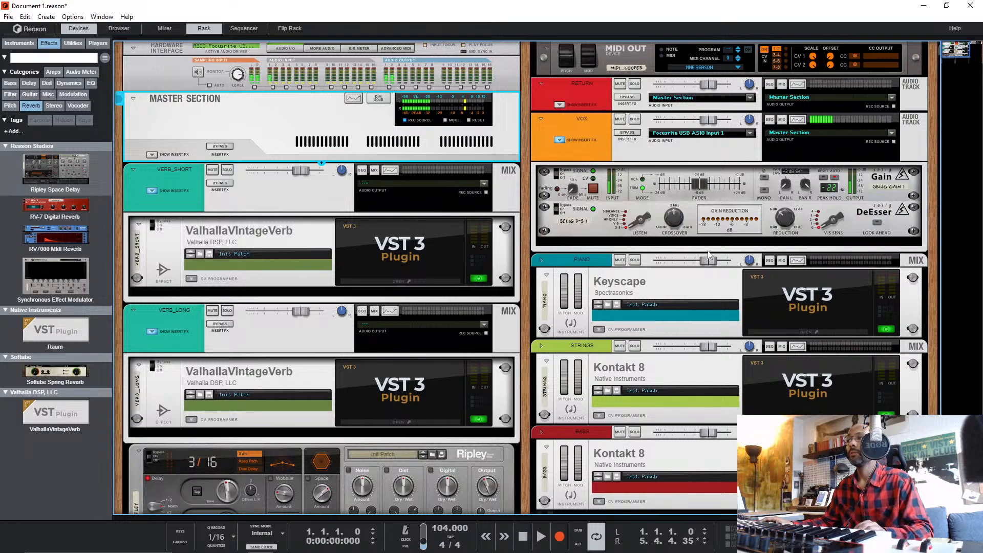
# - Open the PIANO track's Keyscape and load the acoustic piano patch LA Custom C7 - Mellow
pyautogui.scroll(-2, 583, 300)
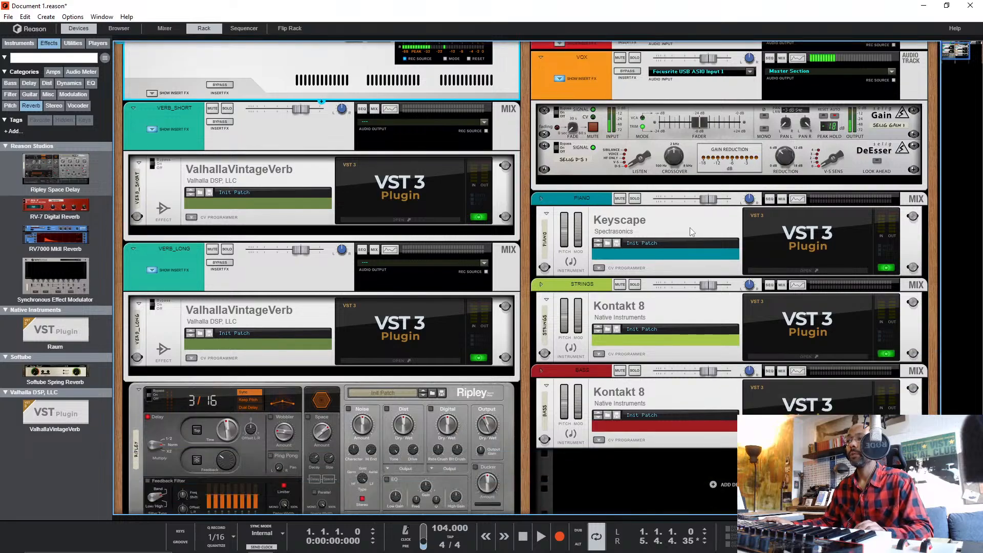
pyautogui.click(796, 235)
pyautogui.doubleClick(796, 235)
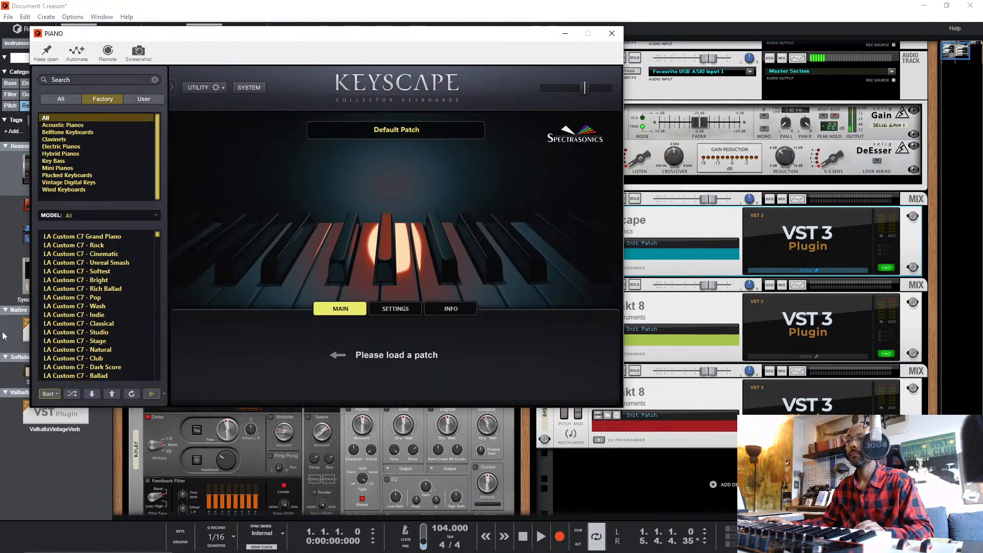
pyautogui.click(60, 125)
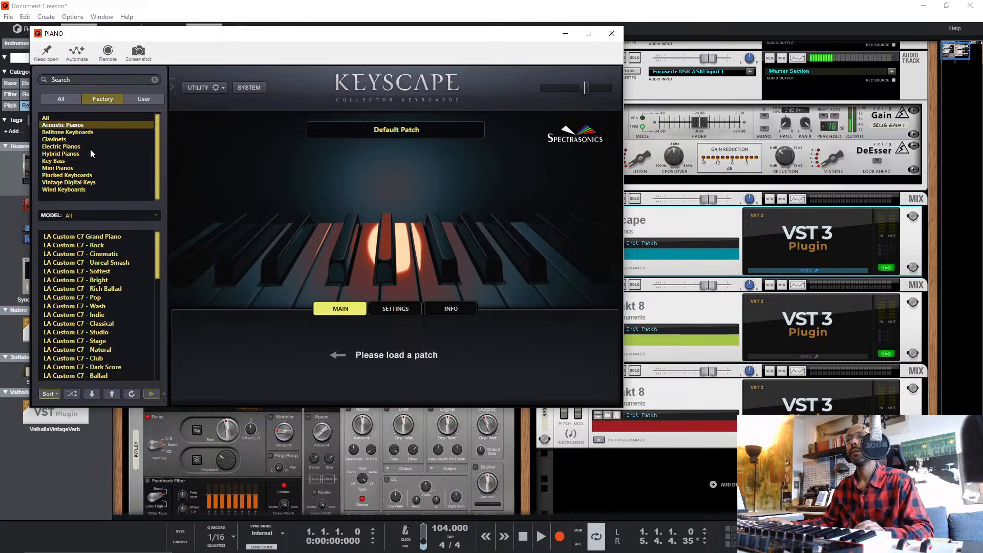
pyautogui.scroll(-3, 99, 285)
pyautogui.scroll(-2, 100, 285)
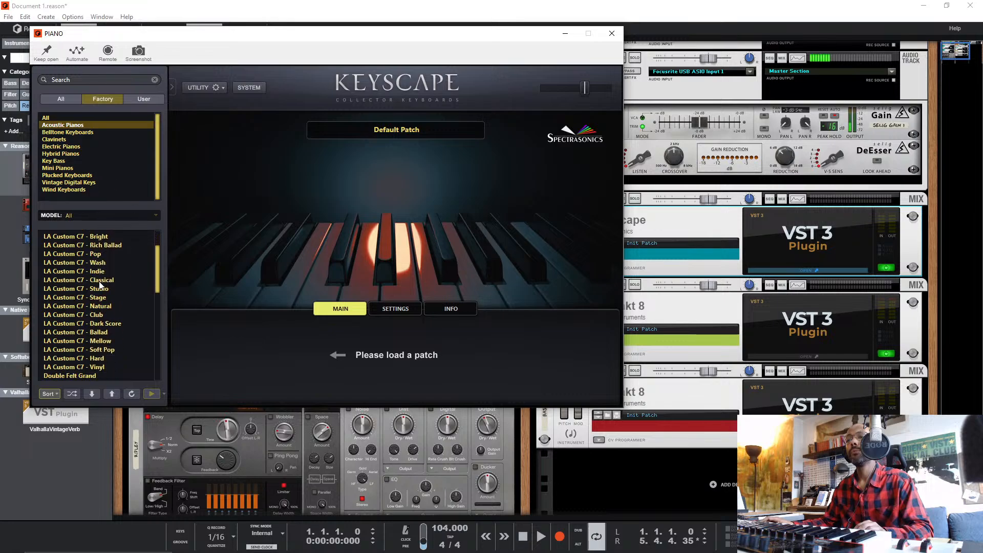
pyautogui.scroll(-2, 112, 282)
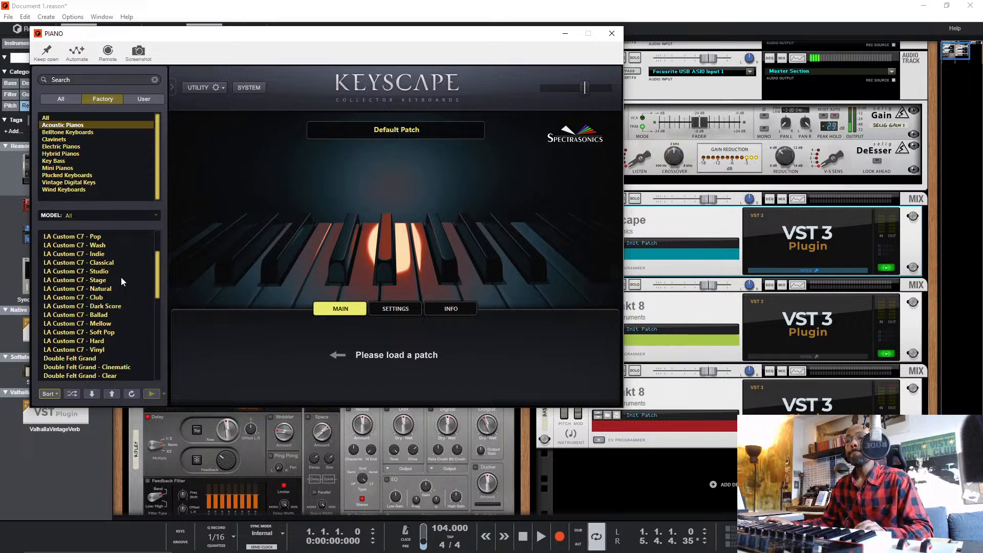
pyautogui.click(107, 323)
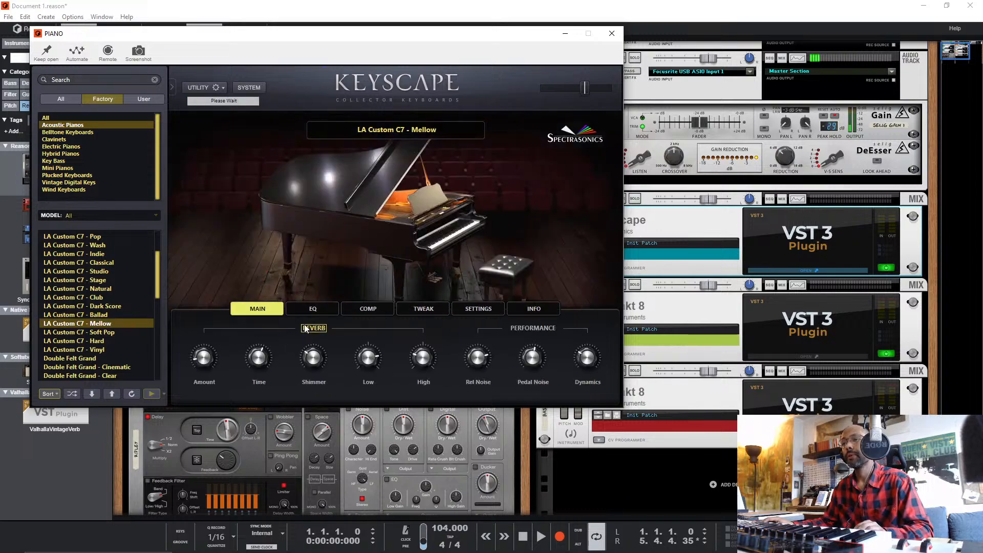
# - Switch off the reverb of the loaded Keyscape patch and minimize the plugin window
pyautogui.click(315, 330)
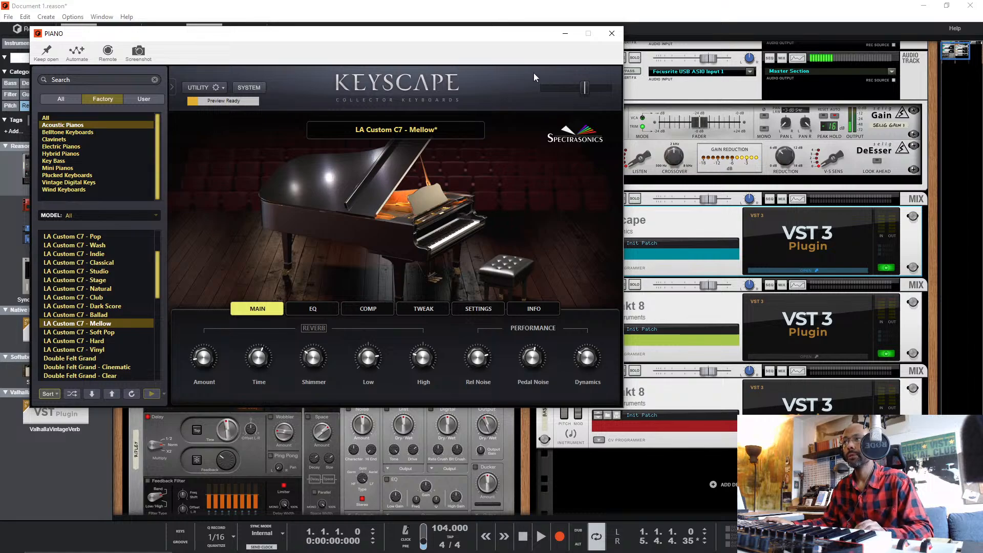
pyautogui.click(565, 33)
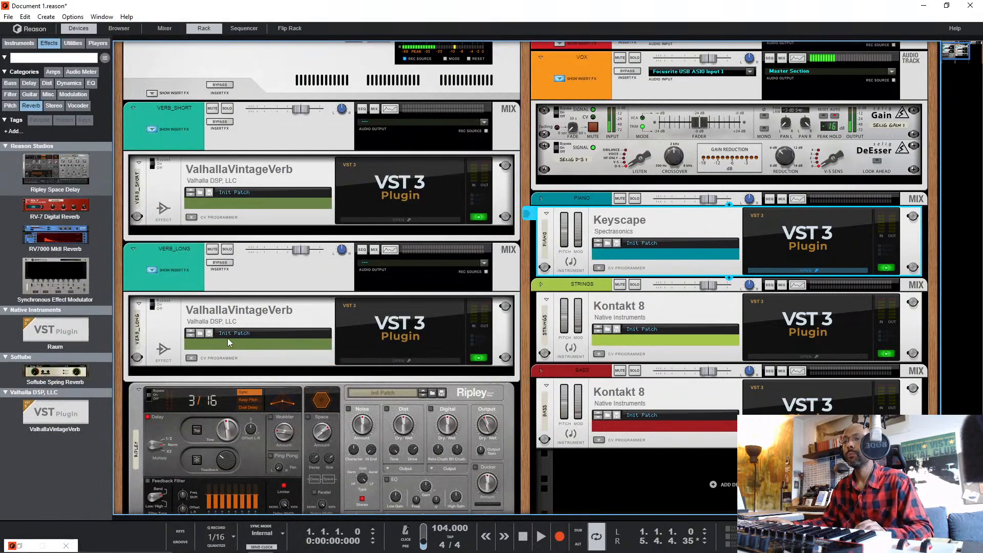
pyautogui.scroll(-5, 228, 342)
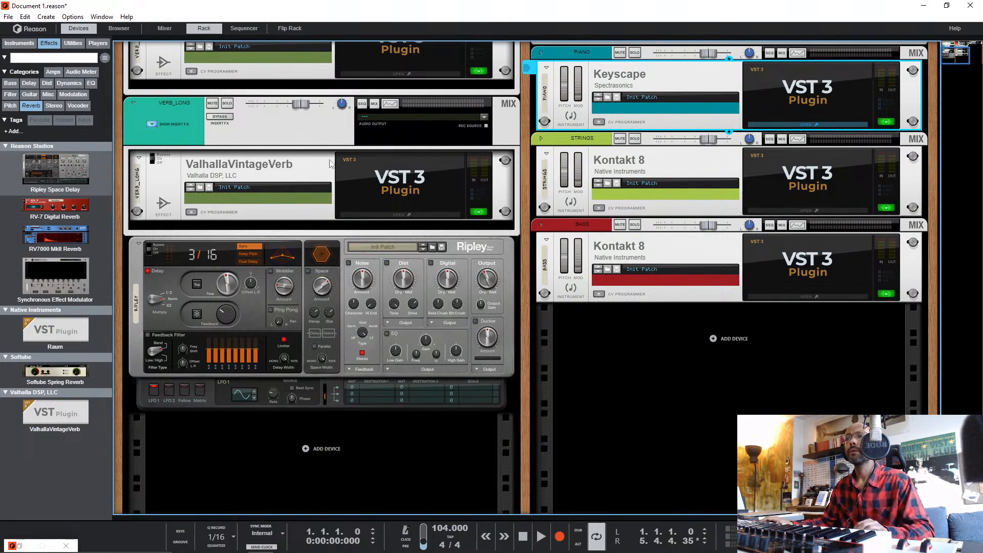
# - Reopen the Keyscape window and set the piano patch's number of voices to 64 in its settings
pyautogui.scroll(3, 579, 93)
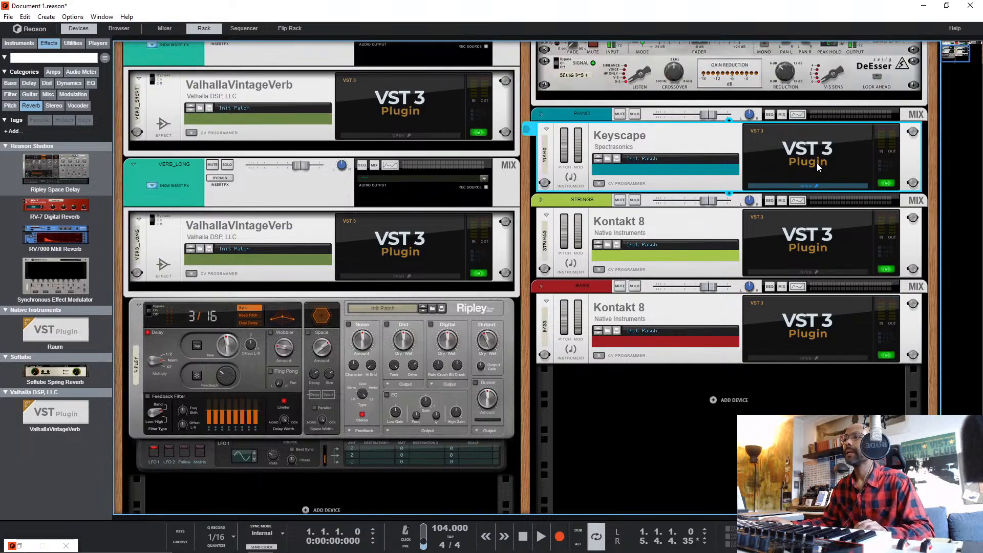
pyautogui.click(785, 161)
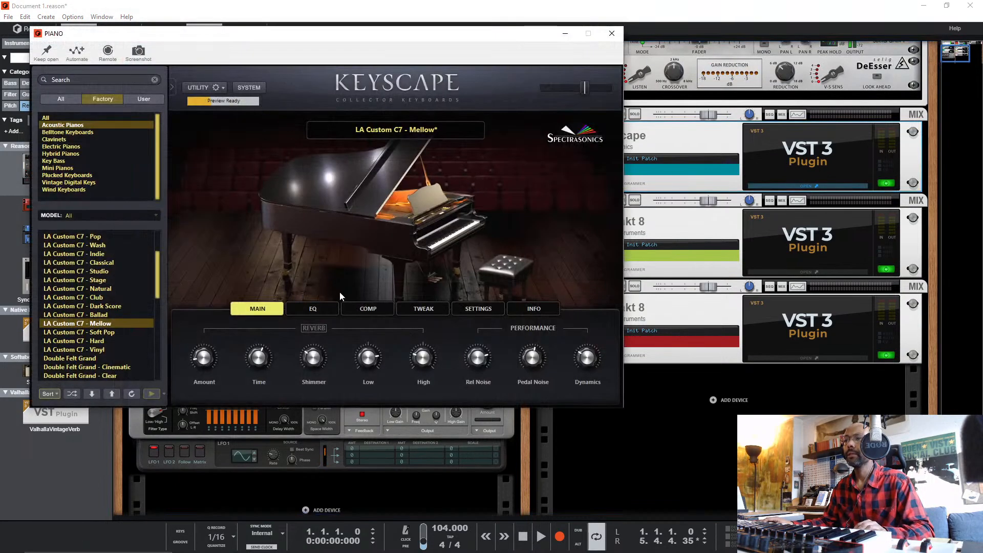
pyautogui.click(314, 310)
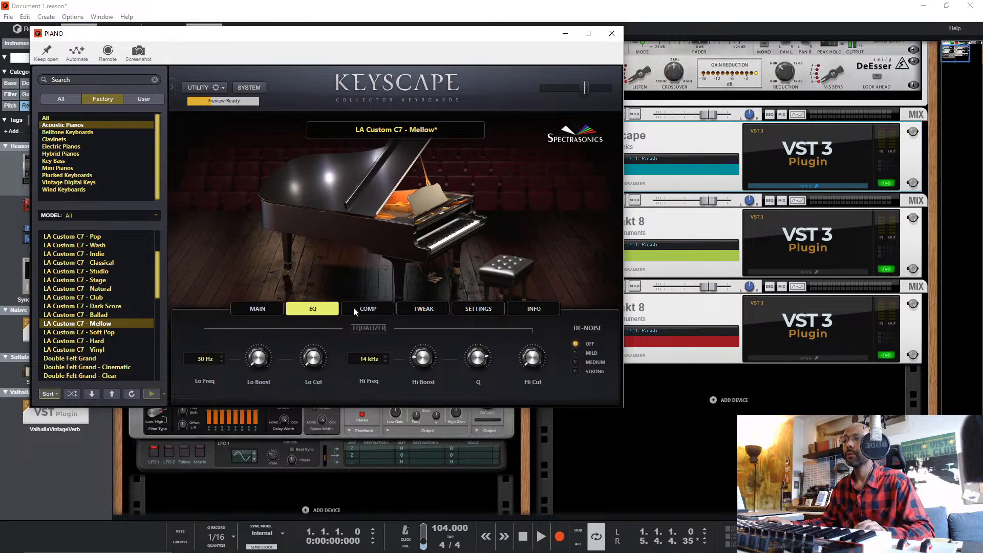
pyautogui.click(465, 312)
pyautogui.click(241, 336)
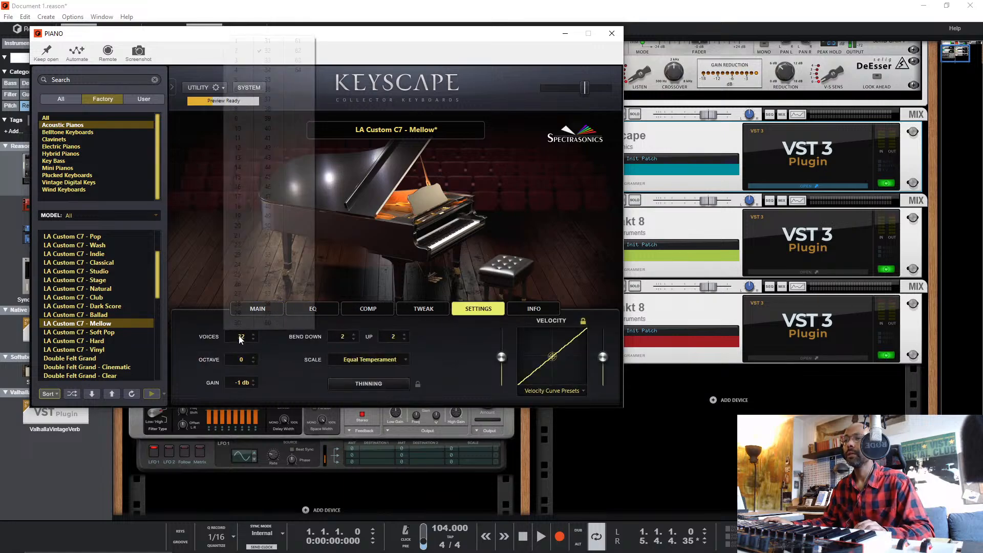
pyautogui.click(294, 72)
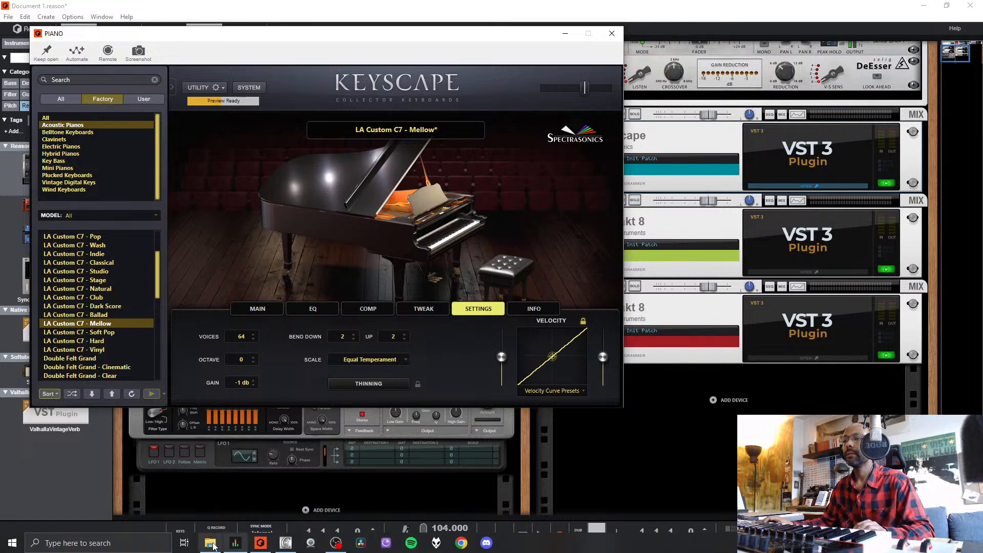
# - Switch to File Explorer to check the free space on the computer's drives, and close it
pyautogui.click(210, 549)
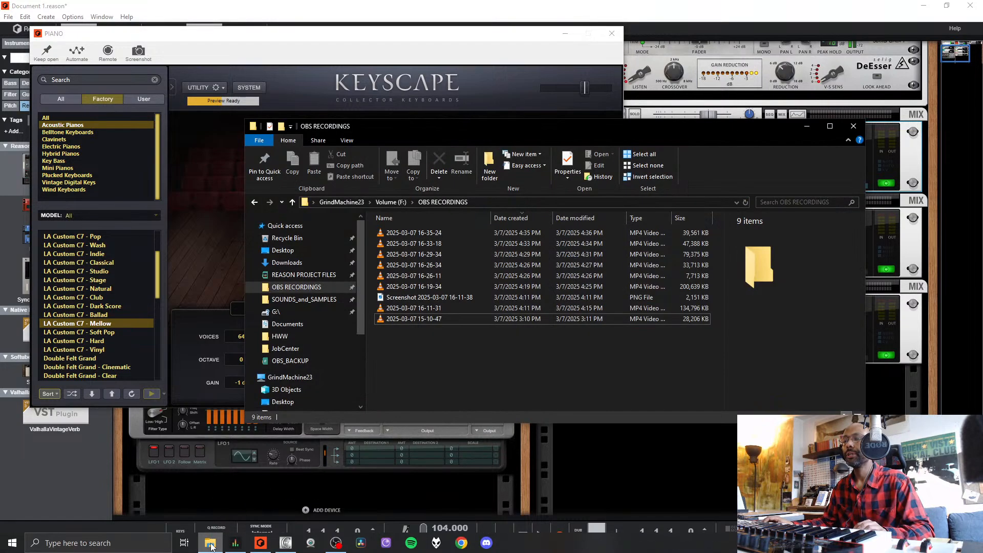
pyautogui.click(287, 376)
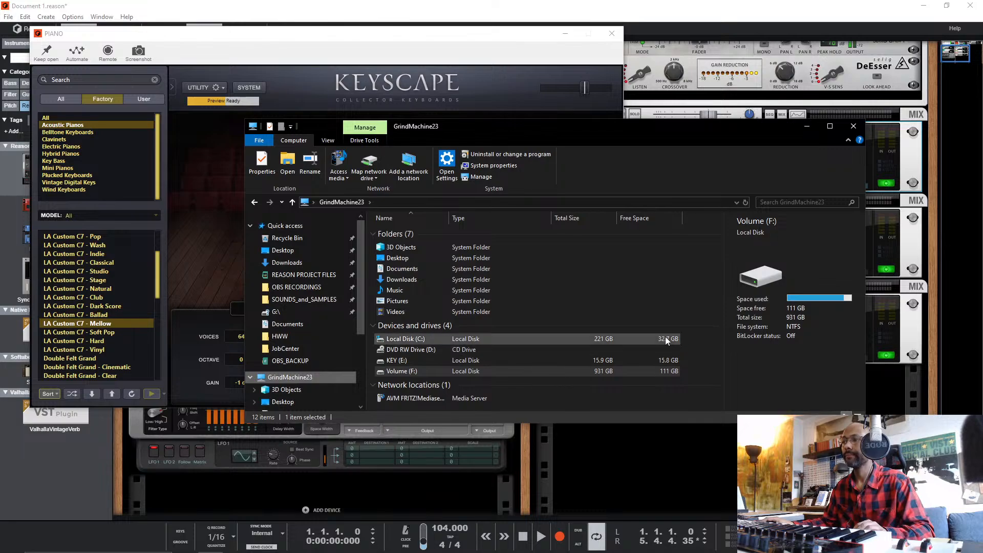
pyautogui.click(850, 128)
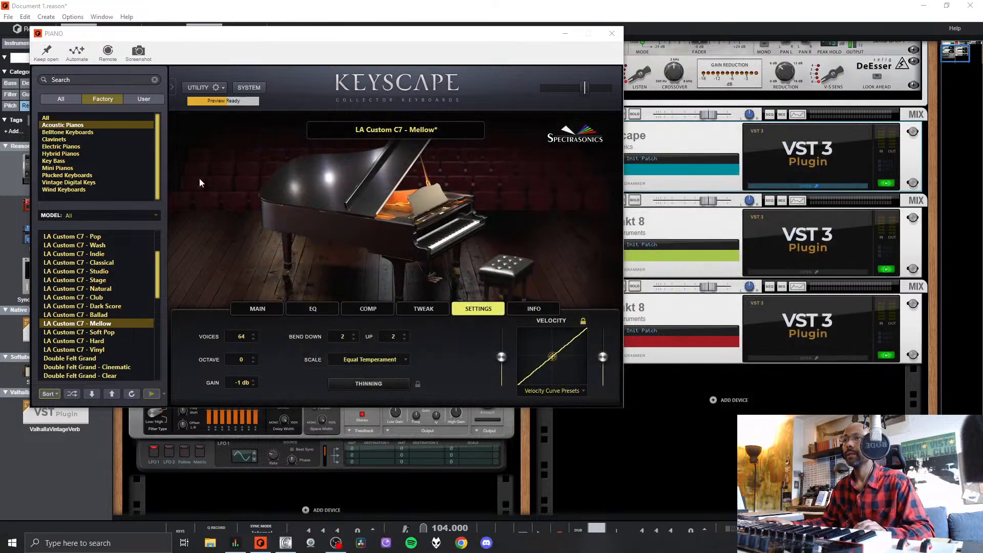
# - Close Keyscape, select the Mellow Section preset of Session Strings 2 in the STRINGS track's Kontakt, and adjust its window
pyautogui.click(610, 35)
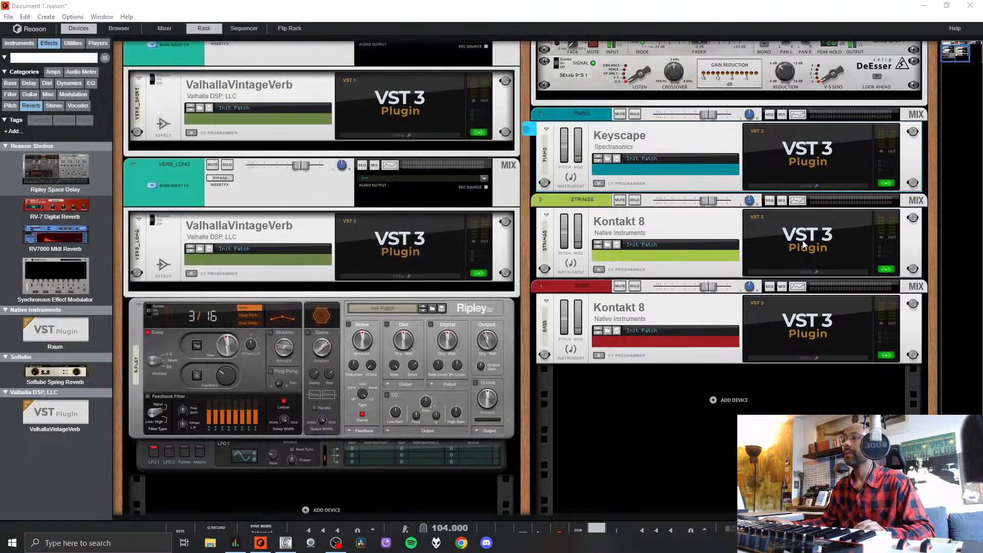
pyautogui.click(803, 245)
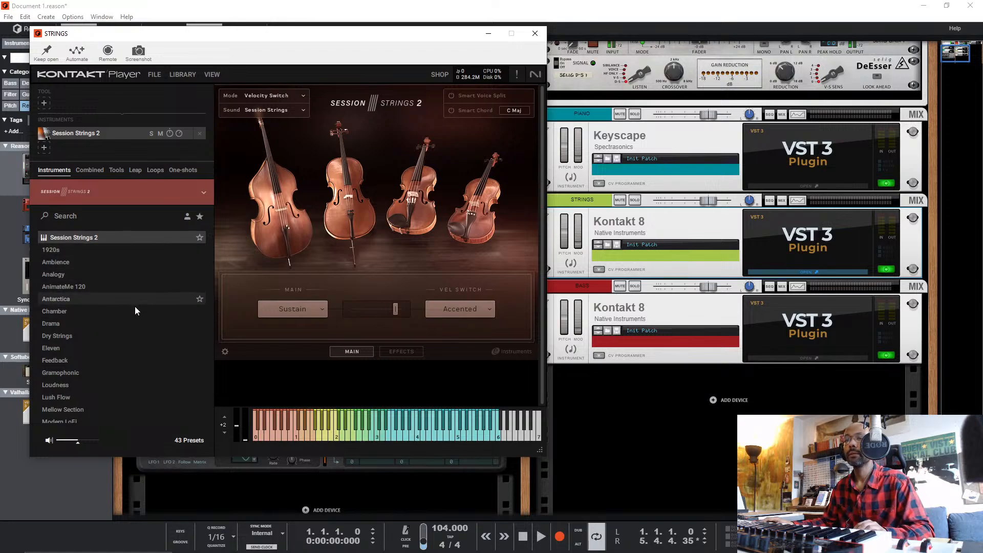
pyautogui.scroll(-3, 134, 308)
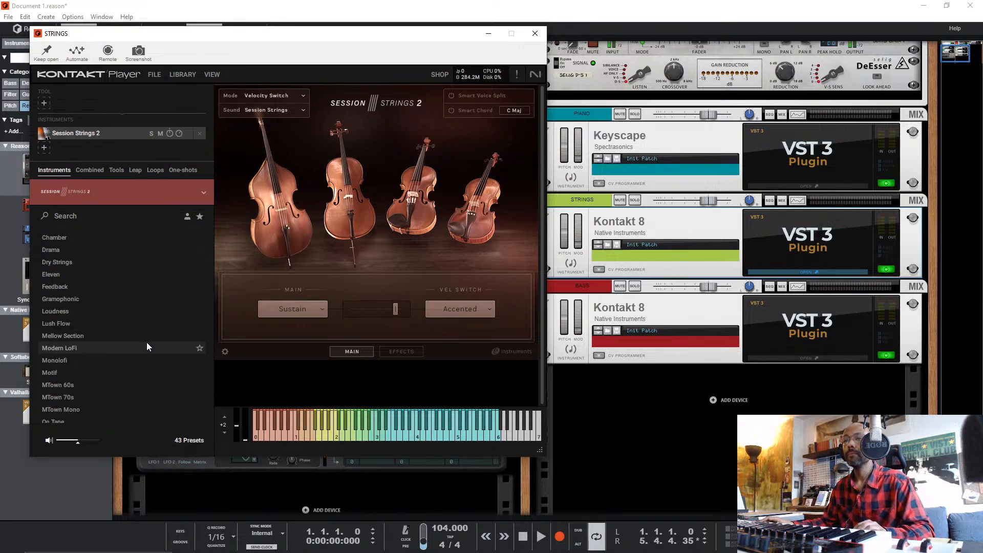
pyautogui.click(100, 334)
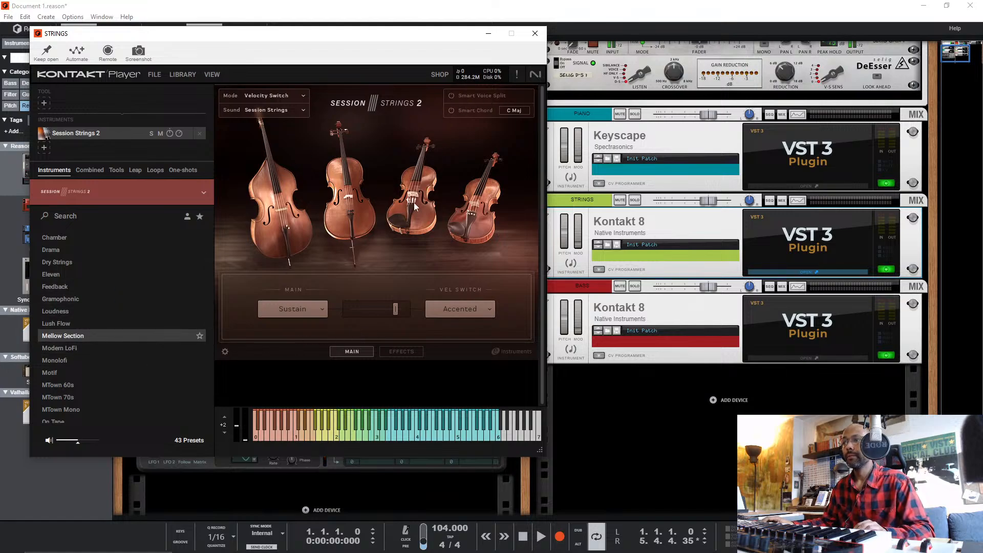
pyautogui.moveTo(539, 453)
pyautogui.mouseDown()
pyautogui.moveTo(566, 456)
pyautogui.moveTo(538, 454)
pyautogui.mouseUp()
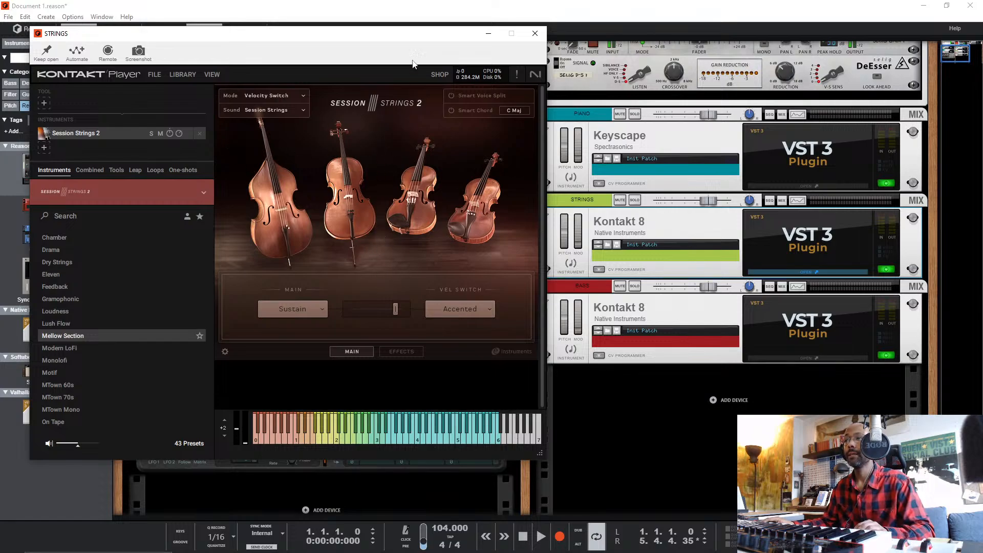
pyautogui.moveTo(381, 36)
pyautogui.mouseDown()
pyautogui.moveTo(498, 50)
pyautogui.moveTo(370, 40)
pyautogui.mouseUp()
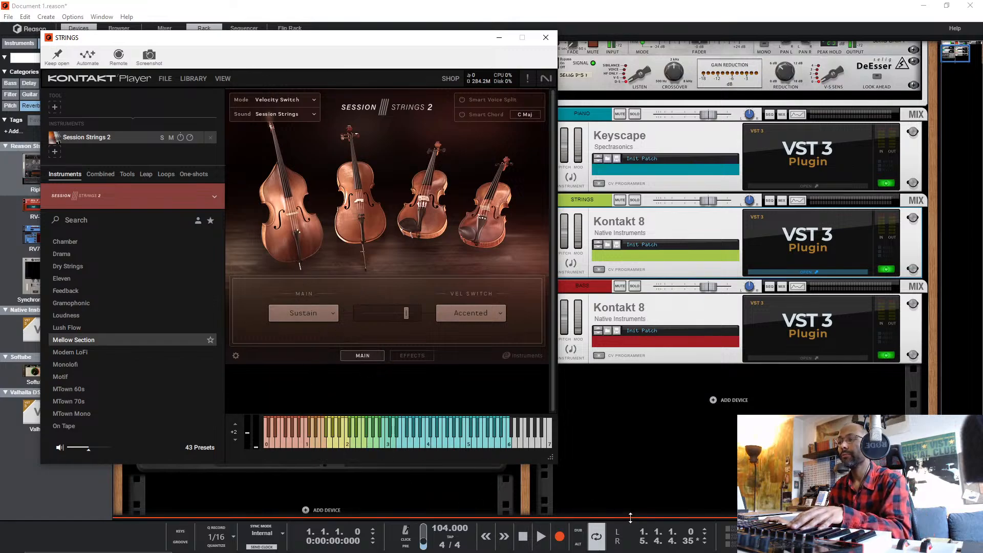
# - Show the sequencer, check the effects page of Session Strings 2 in the STRINGS Kontakt, and close the plugin window
pyautogui.press('F7')
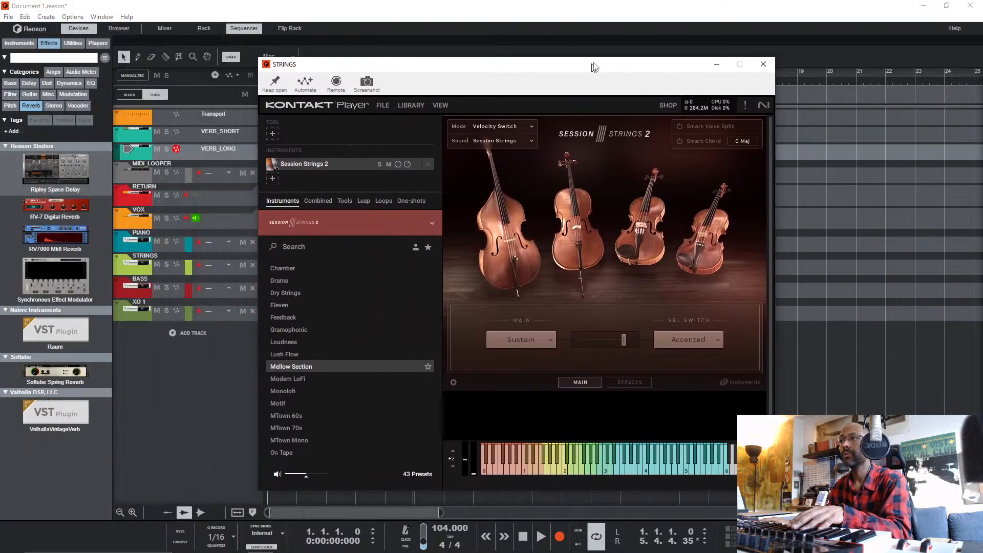
pyautogui.moveTo(375, 38); pyautogui.dragTo(641, 45)
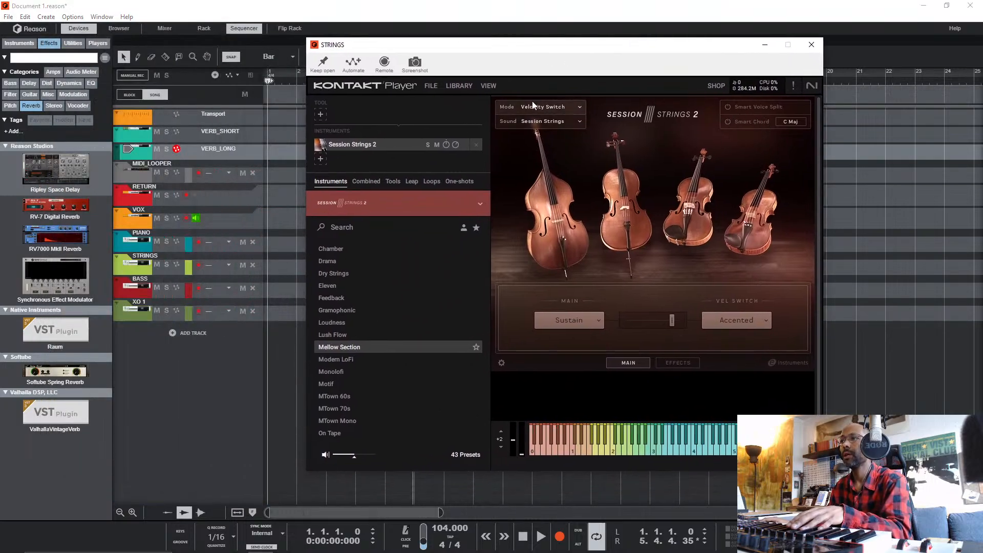
pyautogui.click(681, 365)
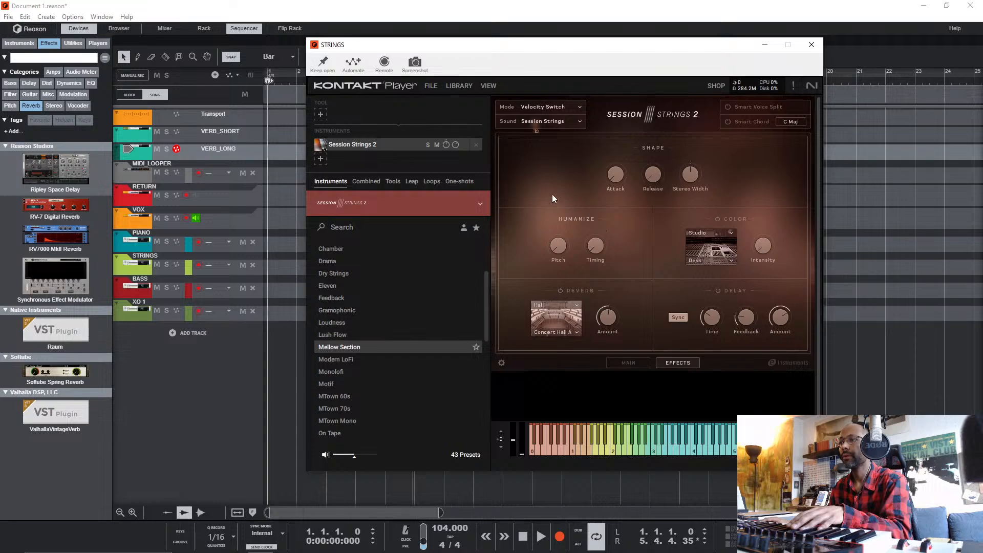
pyautogui.click(812, 45)
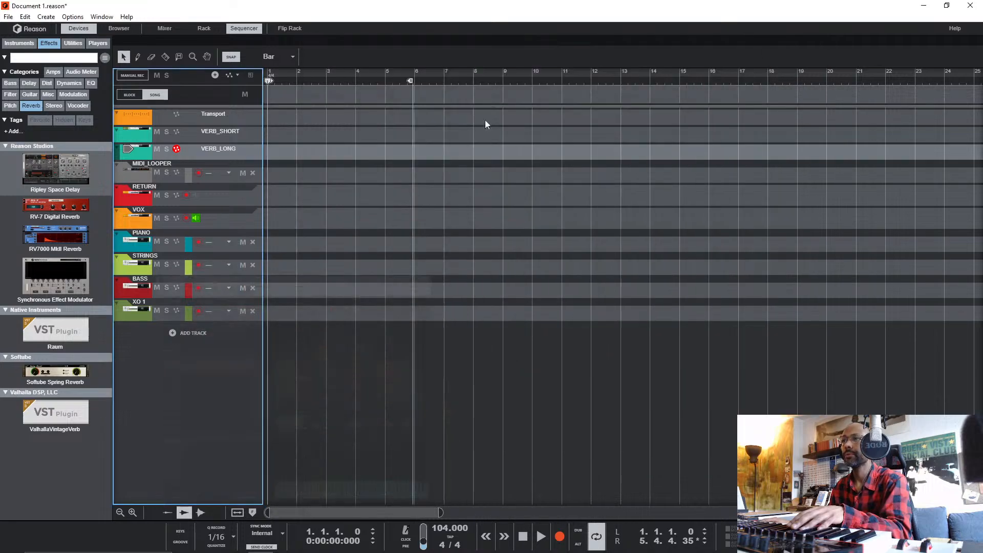
# - Turn off the effects filter in the device browser and select the STRINGS track in the sequencer for MIDI input
pyautogui.click(51, 43)
pyautogui.moveTo(352, 43); pyautogui.dragTo(358, 549)
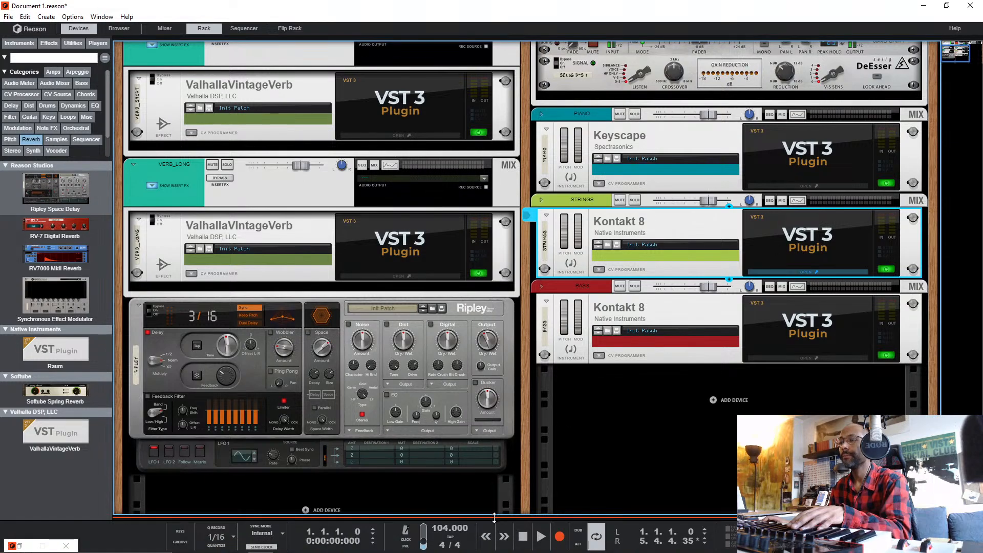
pyautogui.press('F7')
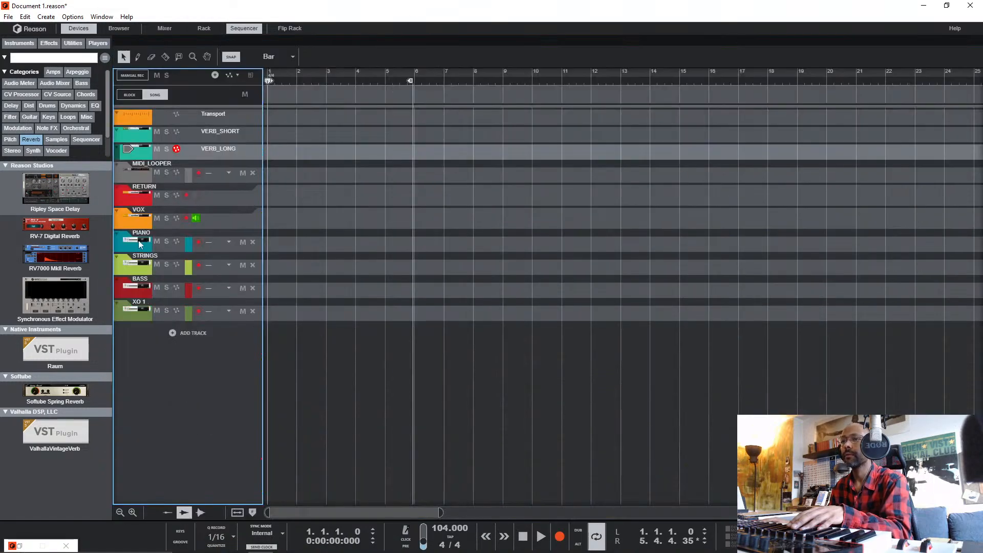
pyautogui.click(140, 272)
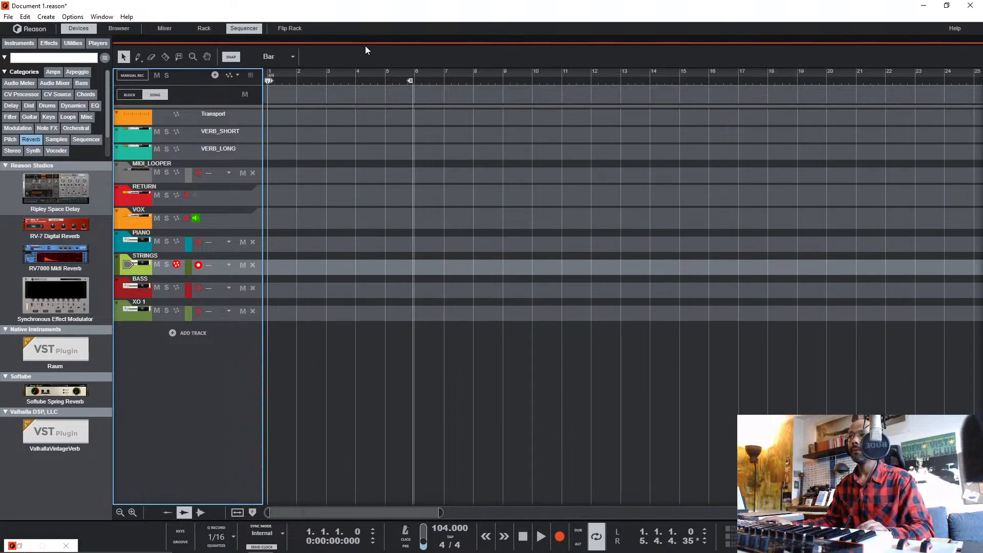
# - Enable FX send 1 to VERB_SHORT on the STRINGS and PIANO mixer channels
pyautogui.press('F5')
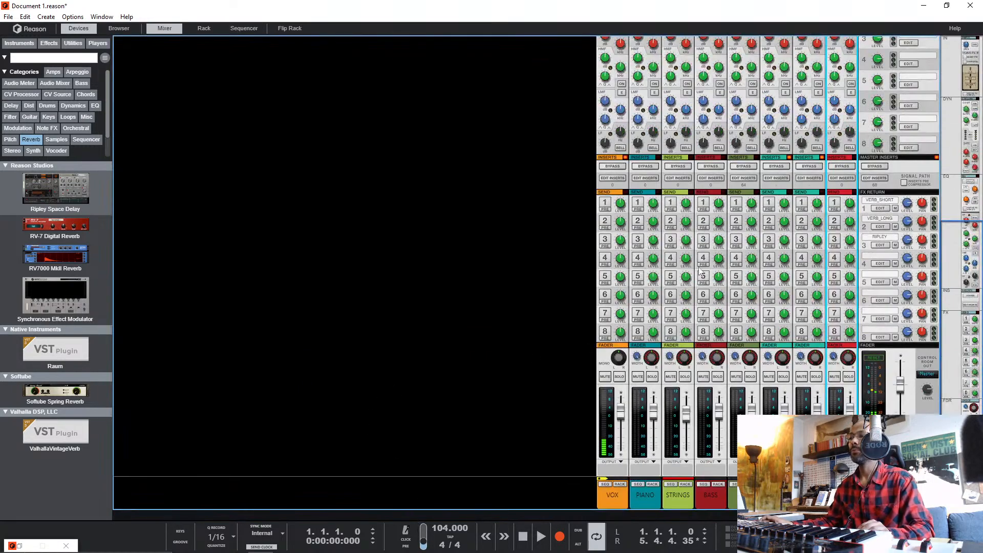
pyautogui.click(670, 203)
pyautogui.click(638, 202)
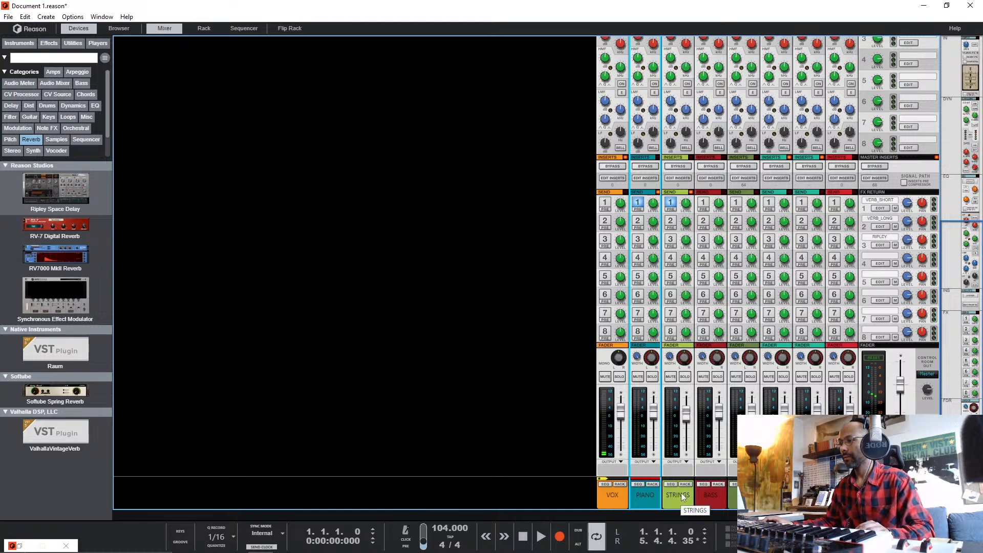
pyautogui.click(636, 500)
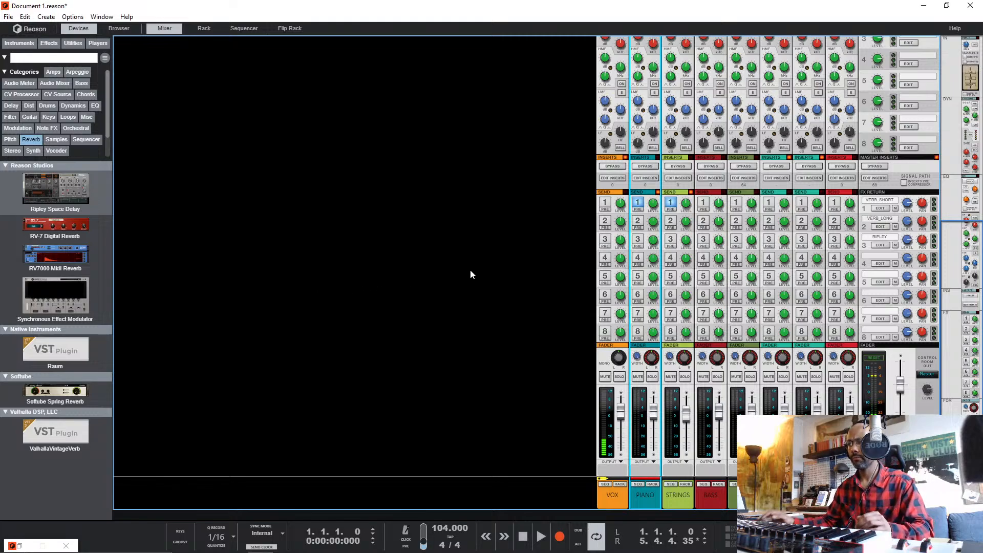
pyautogui.scroll(3, 470, 269)
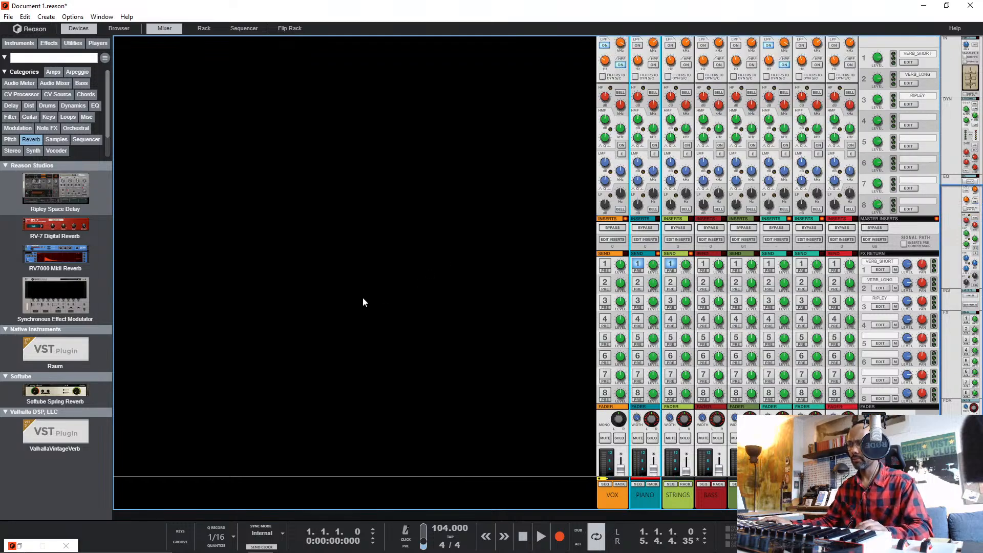
pyautogui.scroll(-3, 364, 301)
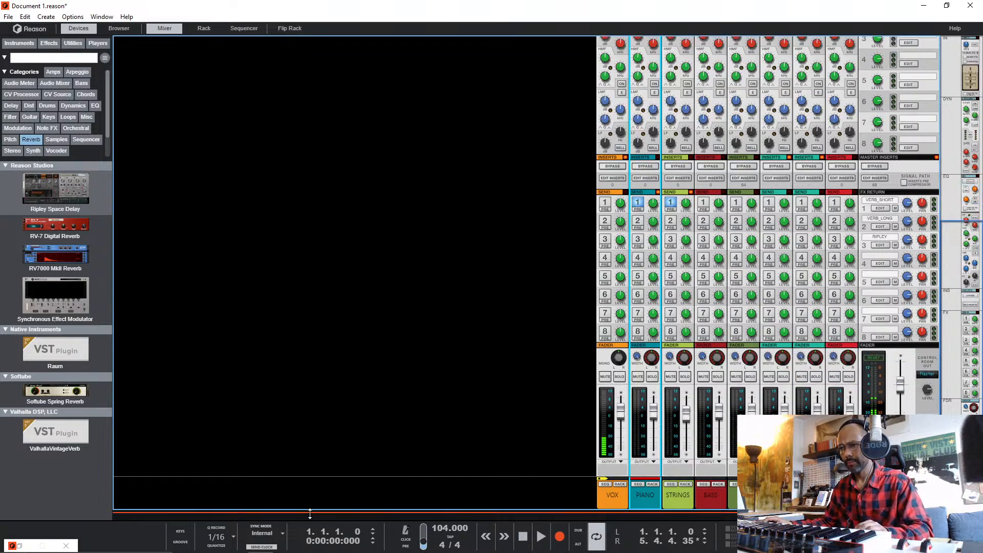
# - Open the STRINGS track's Kontakt from the rack and select the MTown 70s preset of Session Strings 2
pyautogui.press('F6')
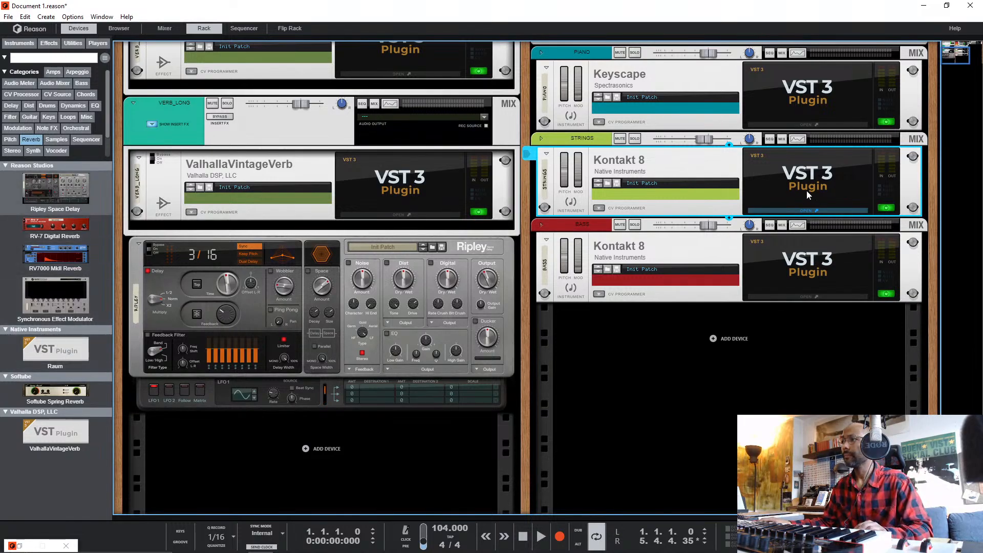
pyautogui.hotkey('ctrl', 'c')
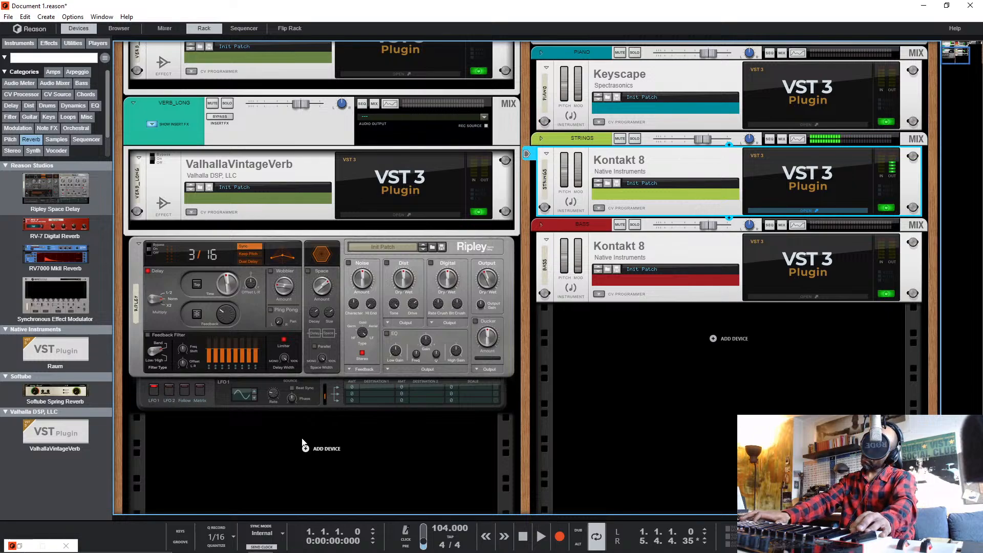
pyautogui.doubleClick(809, 189)
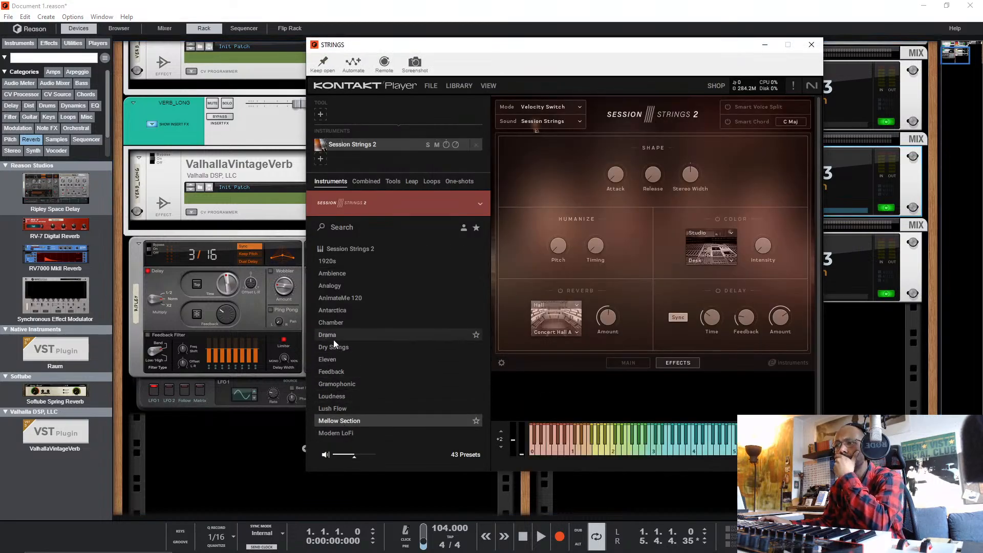
pyautogui.scroll(-3, 353, 302)
pyautogui.scroll(-2, 347, 360)
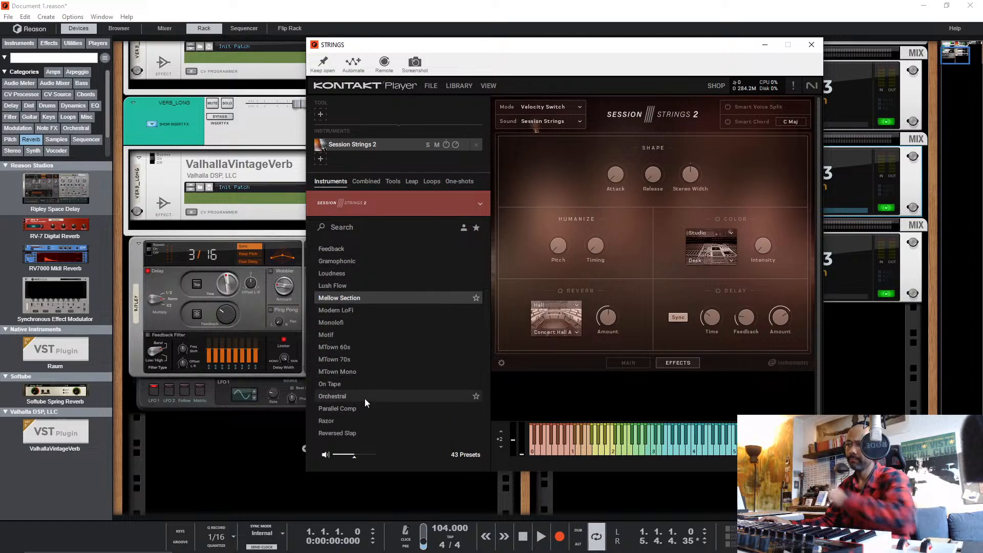
pyautogui.click(340, 360)
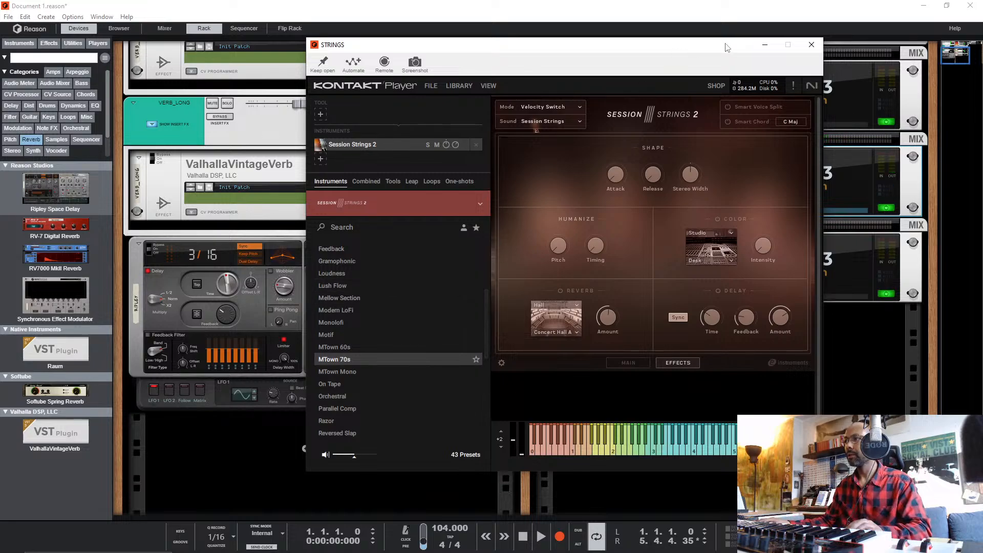
# - Minimize the STRINGS Kontakt window and switch off FX send 1 on the PIANO and STRINGS mixer channels
pyautogui.click(765, 44)
pyautogui.press('F5')
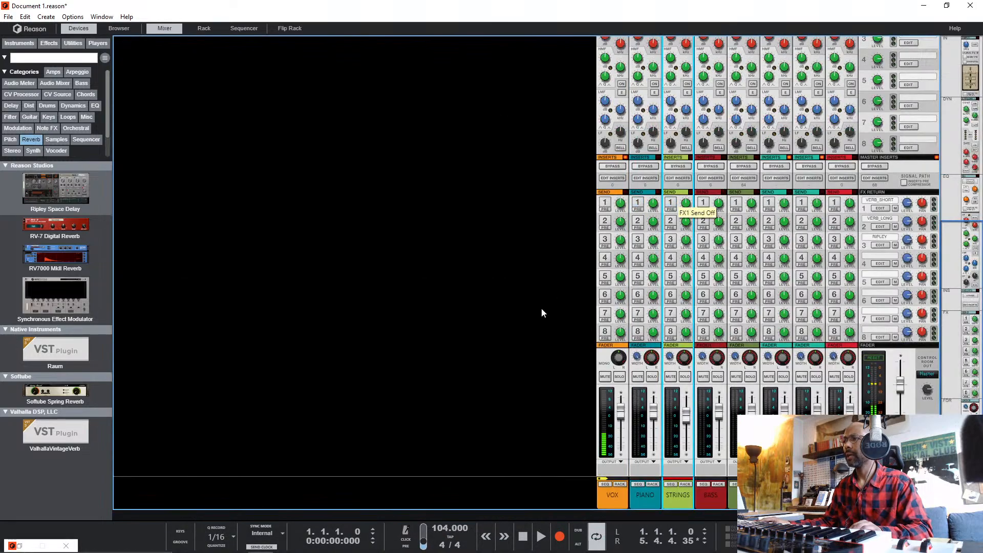
pyautogui.press('F7')
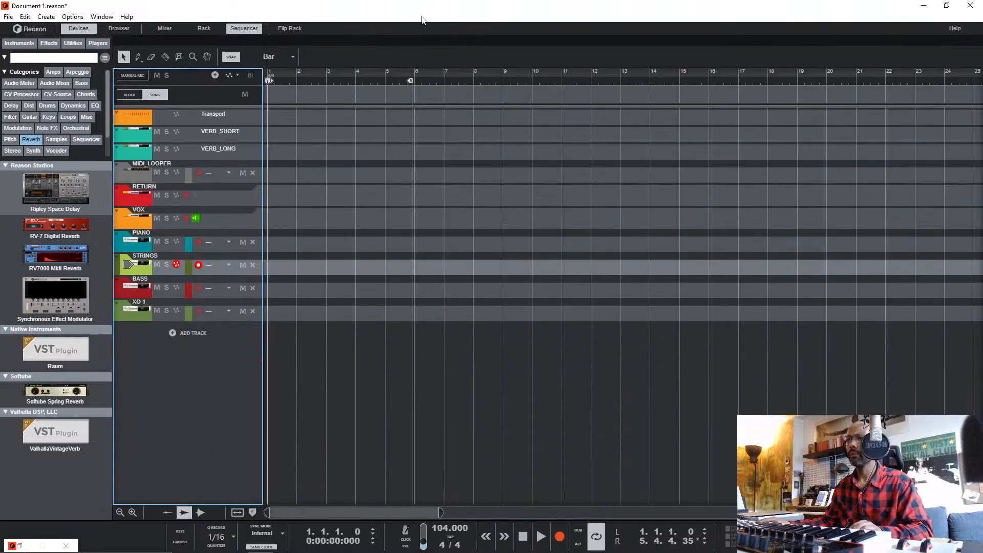
pyautogui.press('F5')
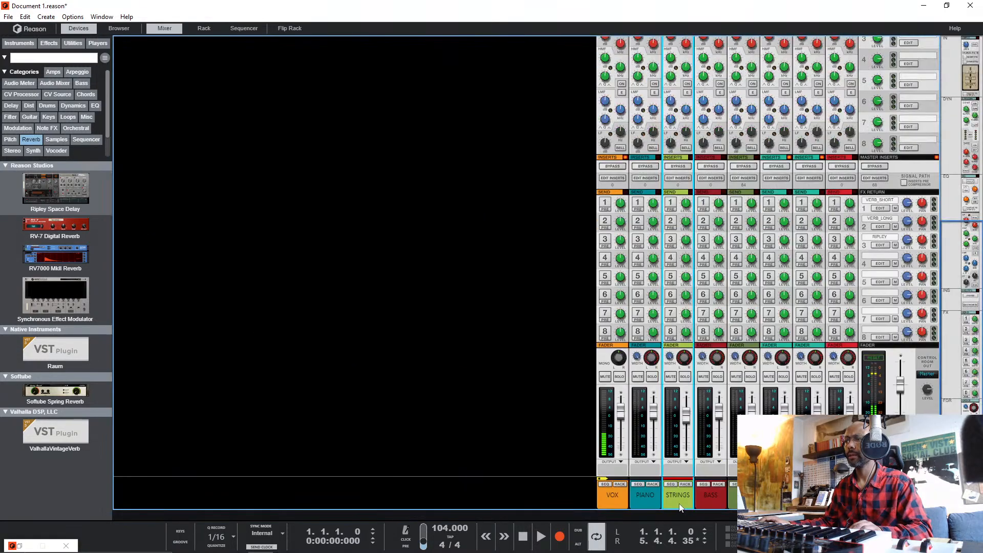
# - Show the rack below the mixer, open the STRINGS Kontakt, add a default Leap kit under Session Strings 2, and close the window
pyautogui.press('F6')
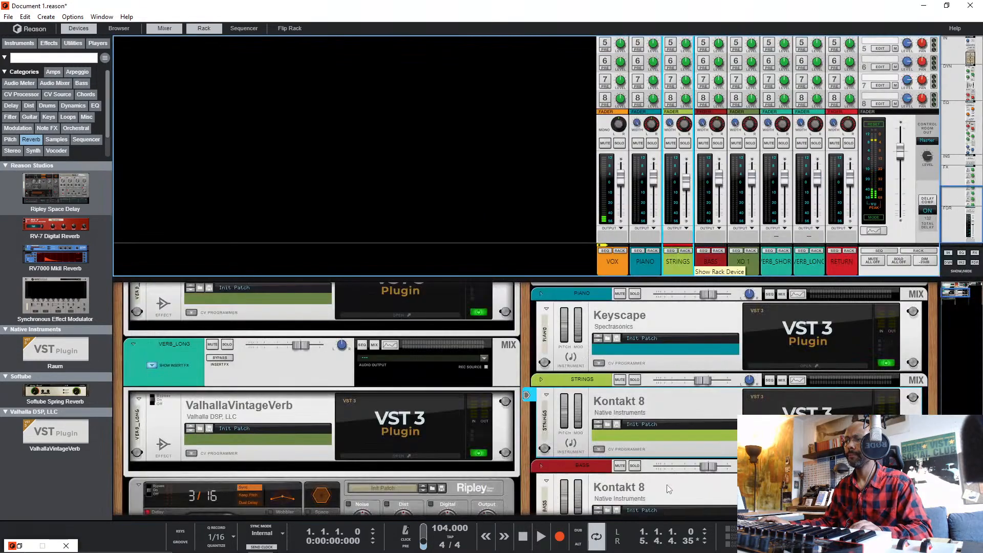
pyautogui.scroll(-1, 661, 379)
pyautogui.click(812, 392)
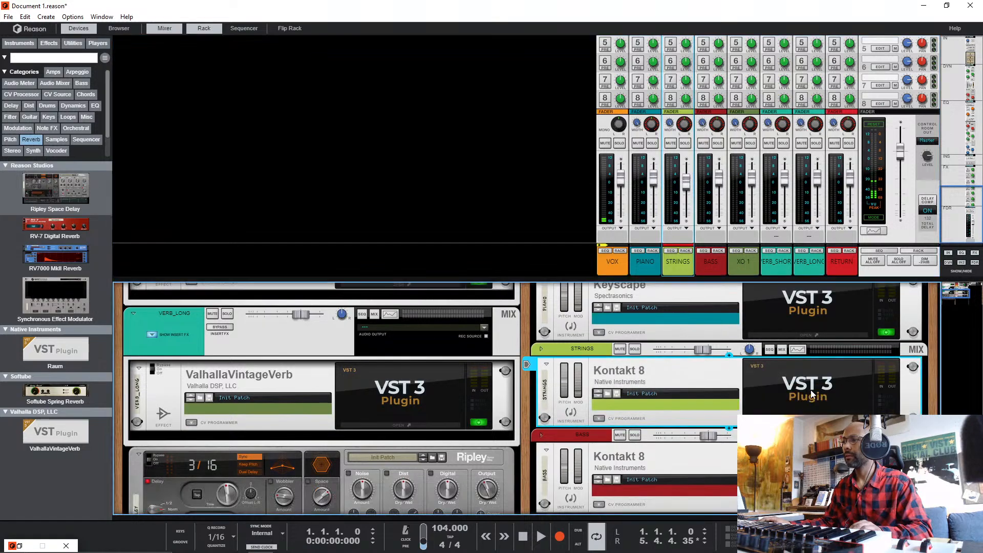
pyautogui.click(812, 392)
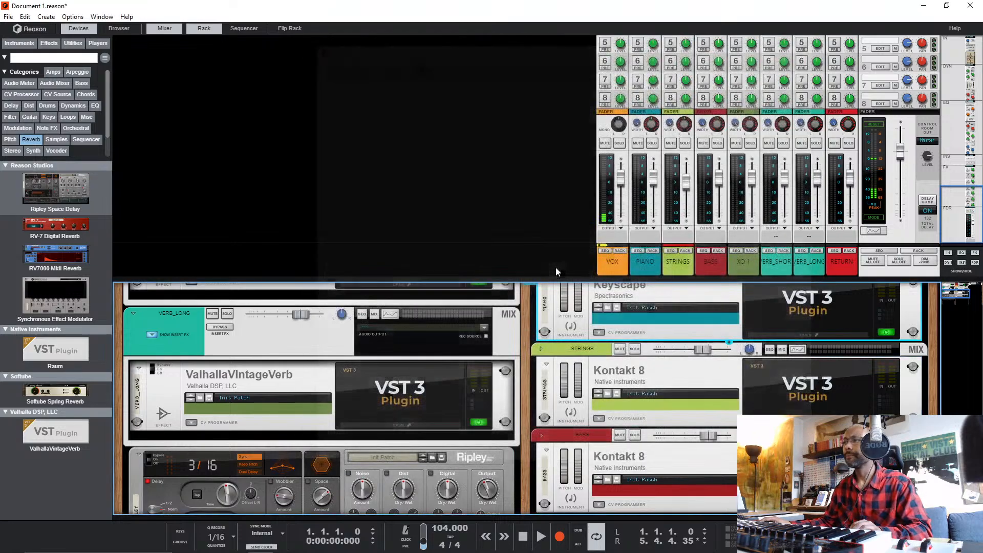
pyautogui.click(599, 377)
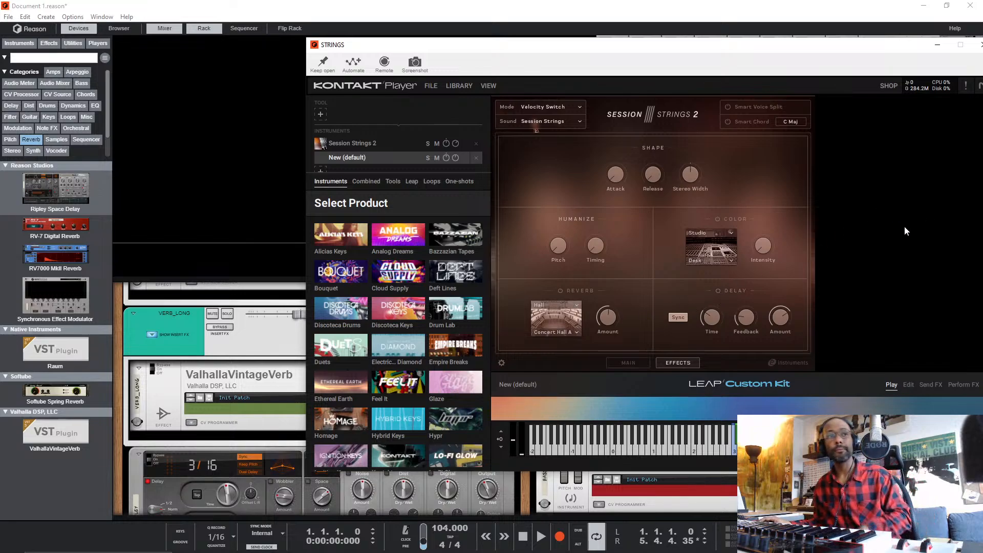
pyautogui.moveTo(888, 53); pyautogui.dragTo(717, 61)
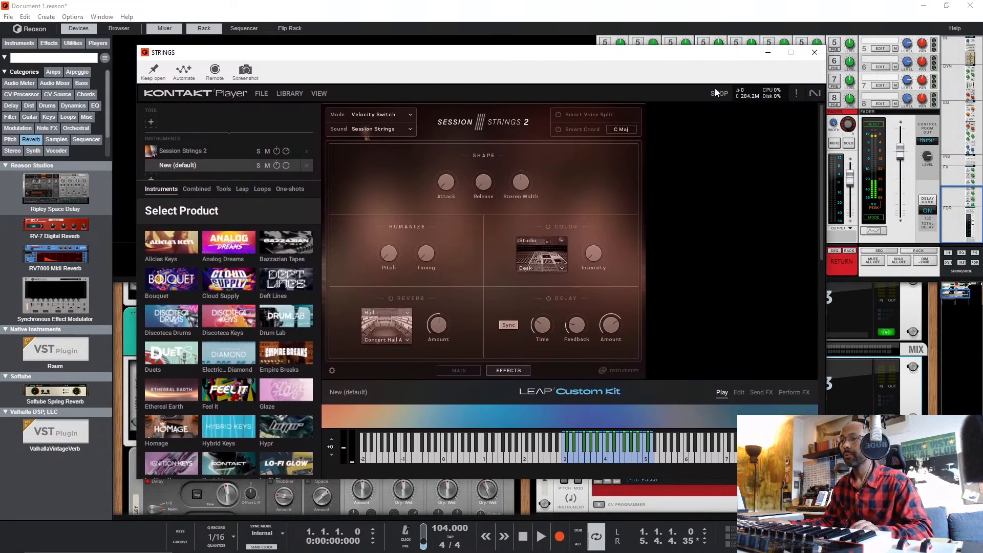
pyautogui.click(813, 53)
# - Open the BASS track's Kontakt, remove Session Strings 2 from its instruments, and reposition the plugin window
pyautogui.click(691, 276)
pyautogui.click(577, 490)
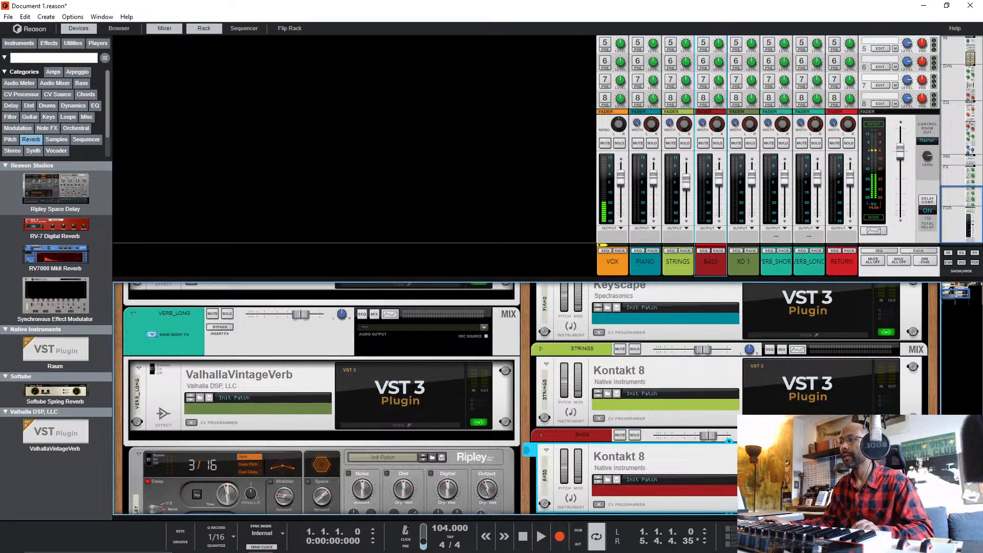
pyautogui.click(778, 481)
pyautogui.click(735, 505)
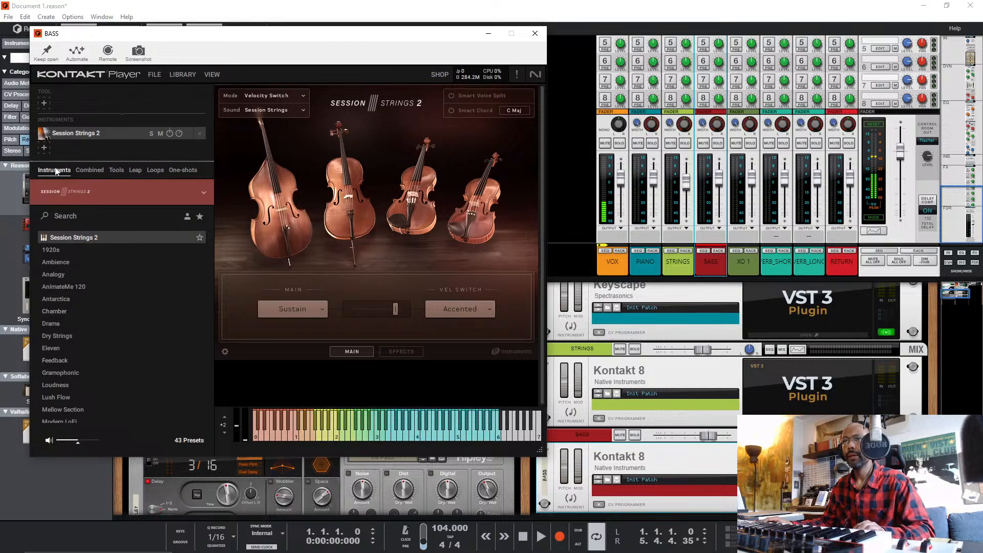
pyautogui.click(200, 133)
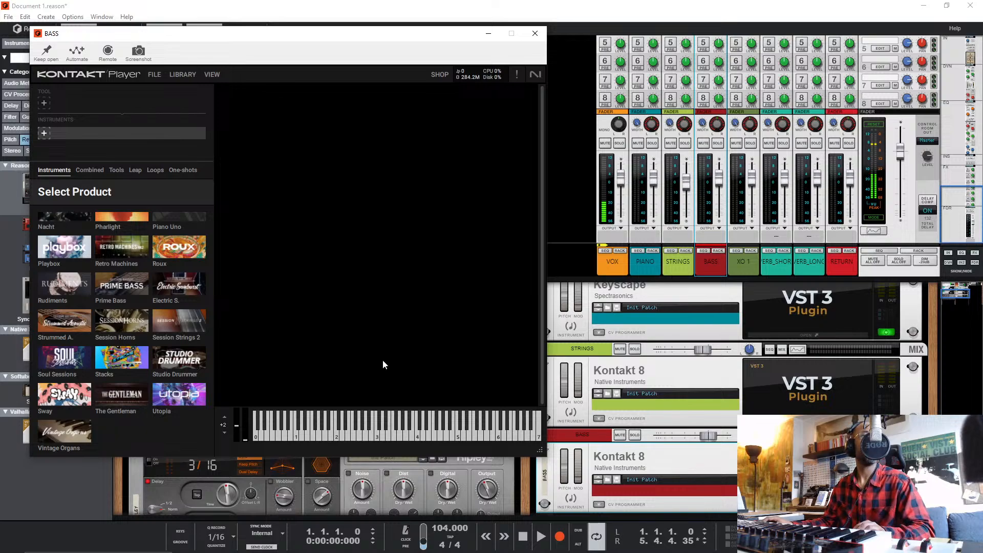
pyautogui.moveTo(244, 35); pyautogui.dragTo(418, 57)
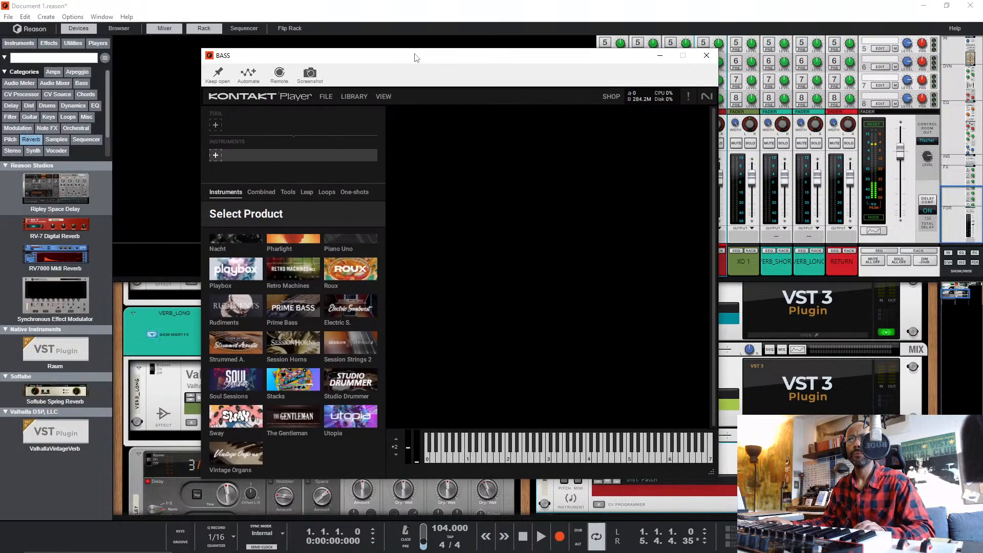
# - Search the device browser for "konta"
pyautogui.click(19, 58)
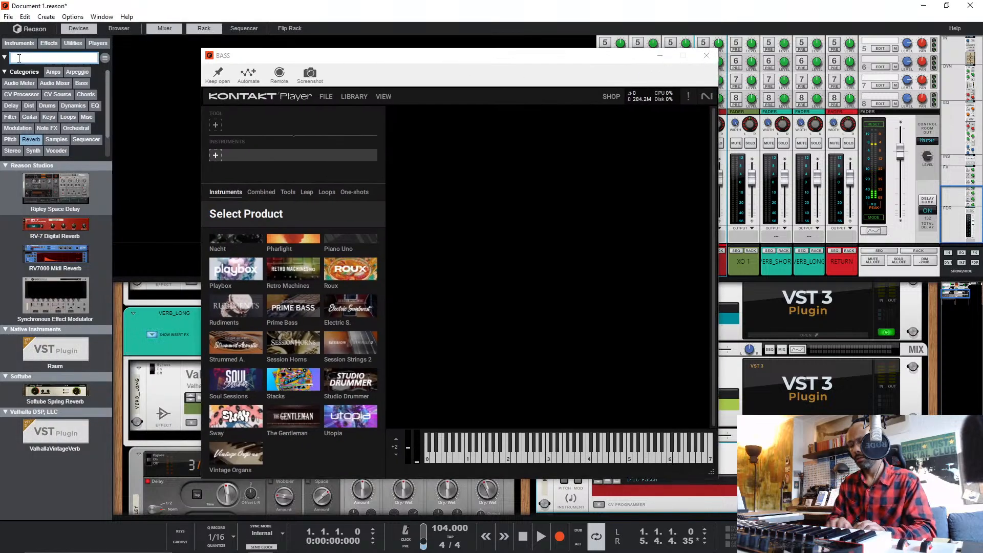
pyautogui.write('ko')
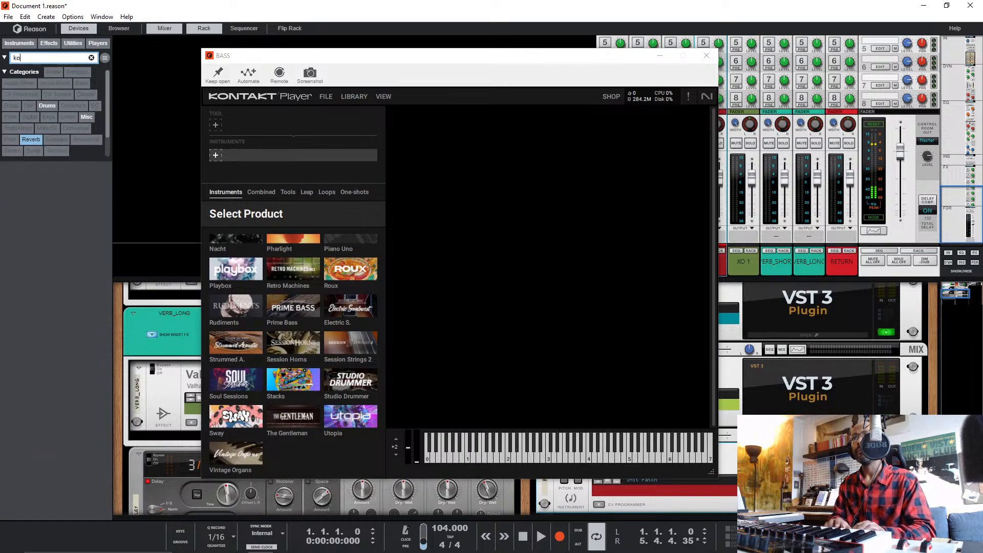
pyautogui.click(21, 139)
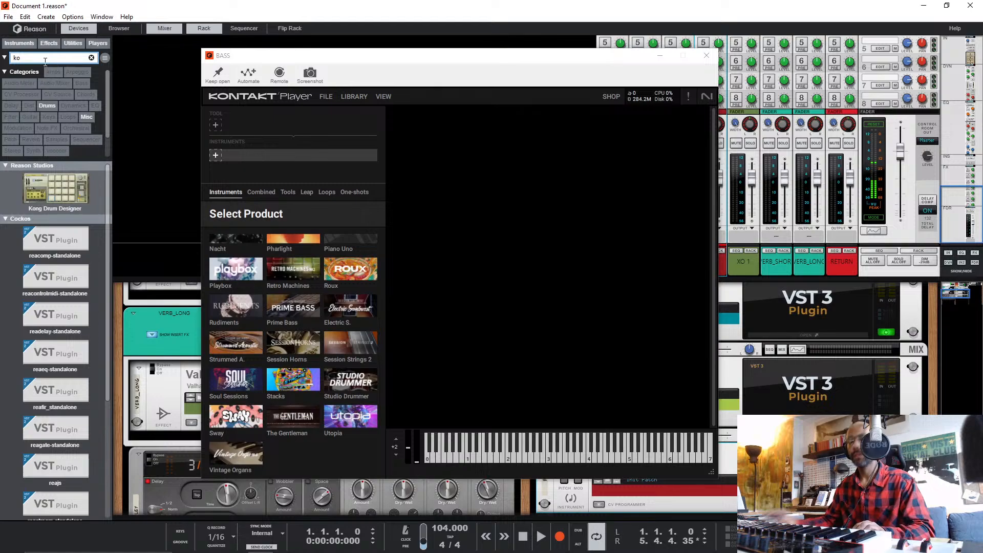
pyautogui.write('nta')
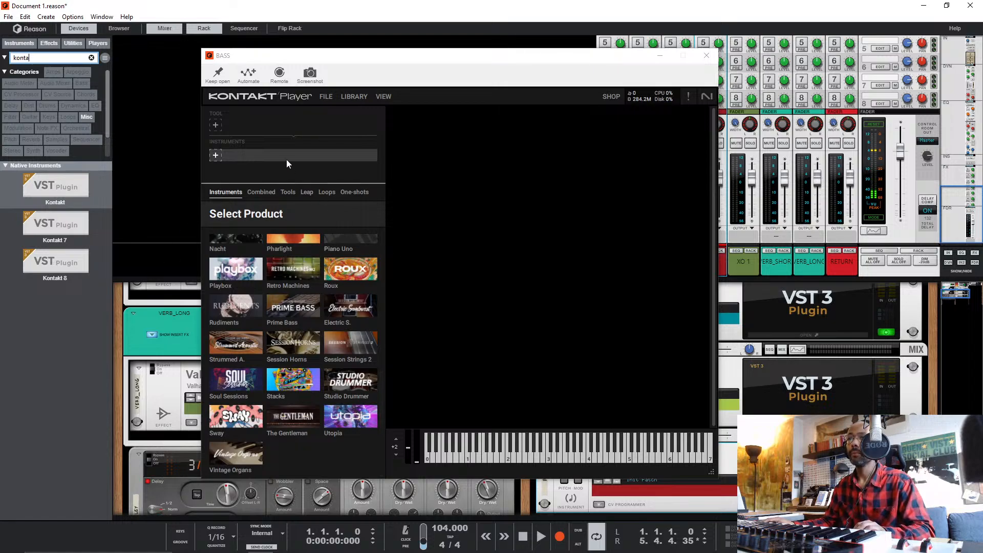
# - Open the library of the BASS Kontakt, view the Session Bassist – Upright Bass product page, and close the web browser
pyautogui.click(360, 97)
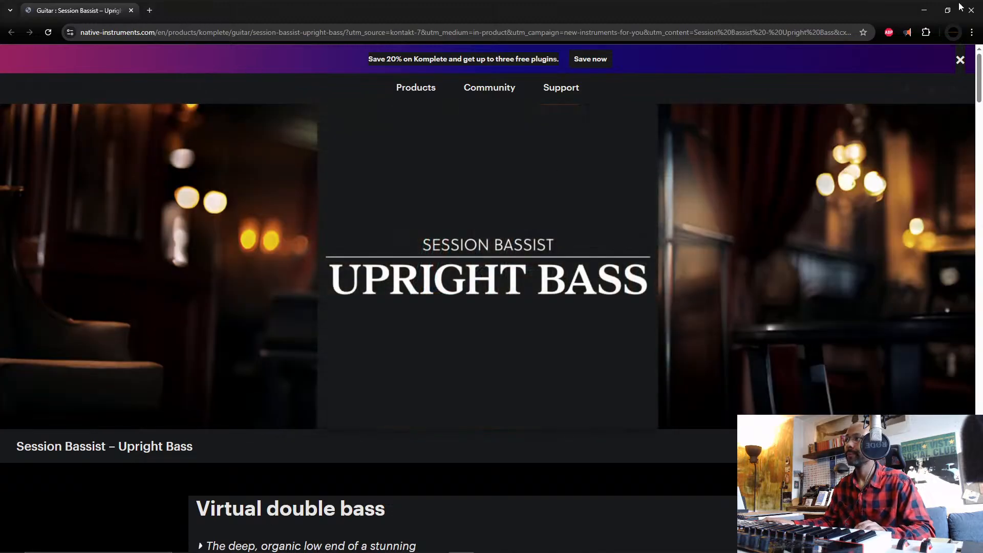
pyautogui.click(971, 15)
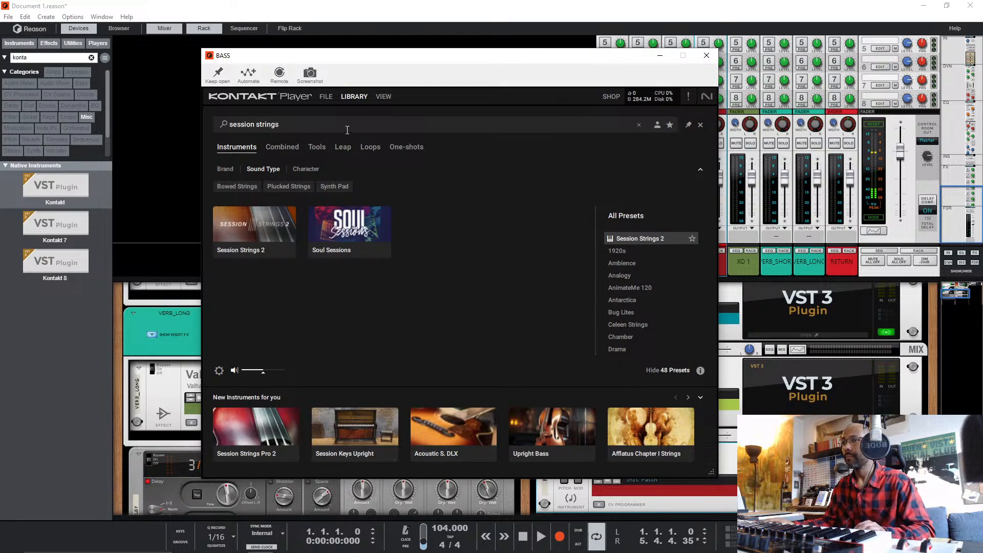
# - Select Session Strings 2 in the BASS Kontakt library and minimize the plugin window
pyautogui.click(241, 226)
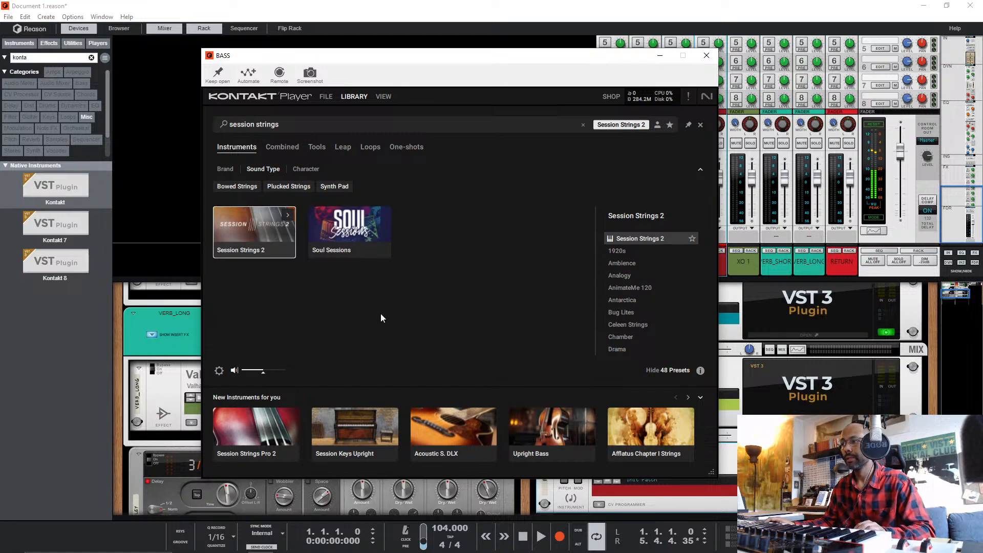
pyautogui.click(660, 56)
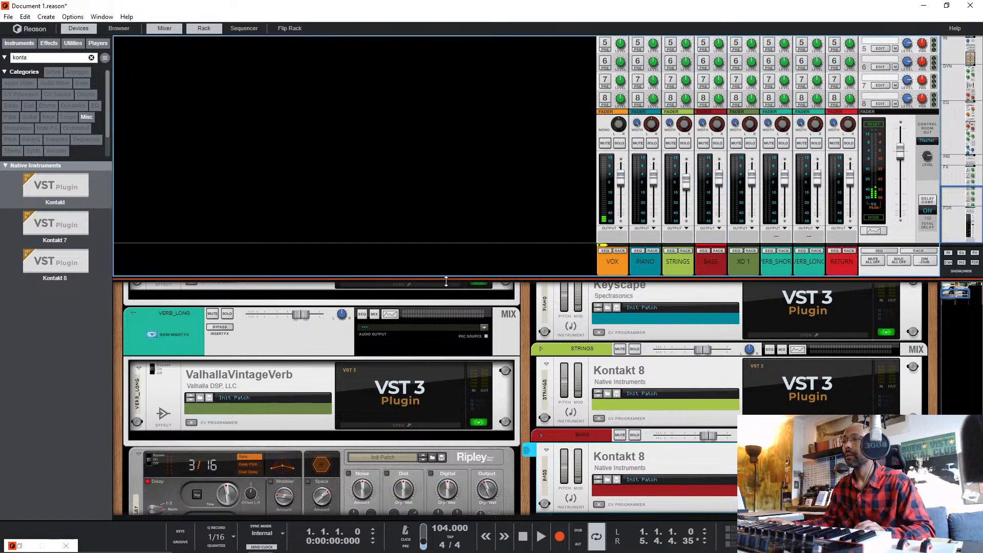
# - Show the mixer alone and enable send 1 on the PIANO and STRINGS channels
pyautogui.press('F6')
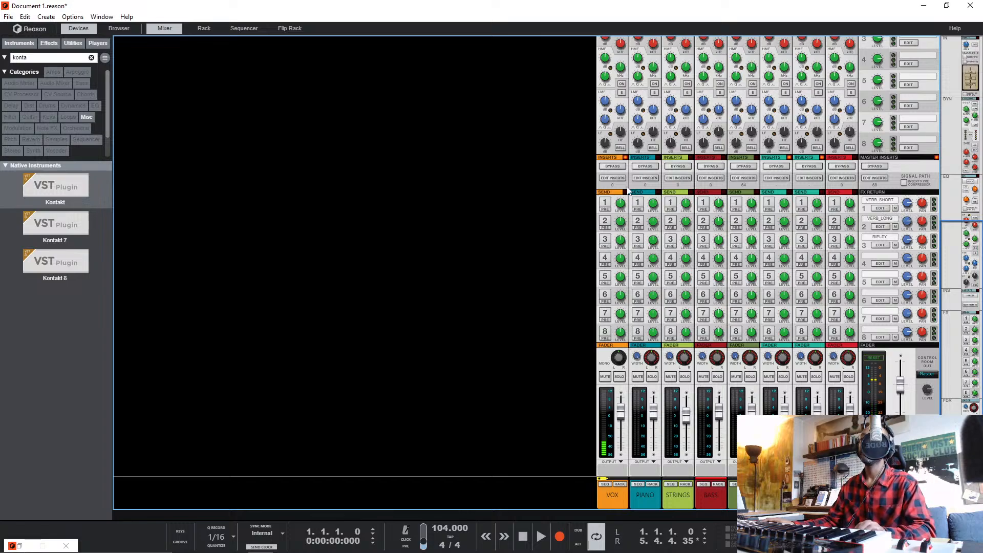
pyautogui.click(637, 202)
pyautogui.click(671, 203)
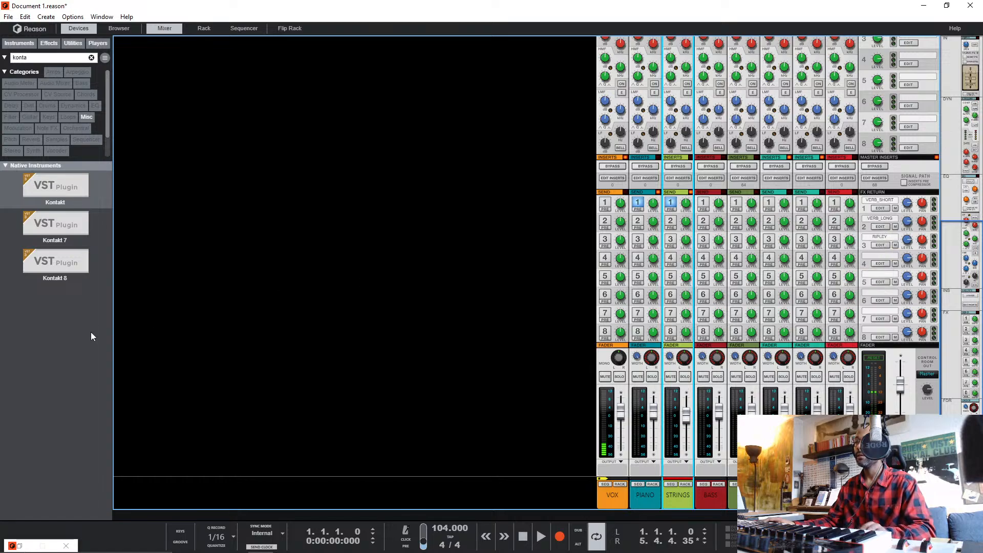
# - Clear the device search, check the sequencer track list, and show the rack on its own
pyautogui.click(92, 58)
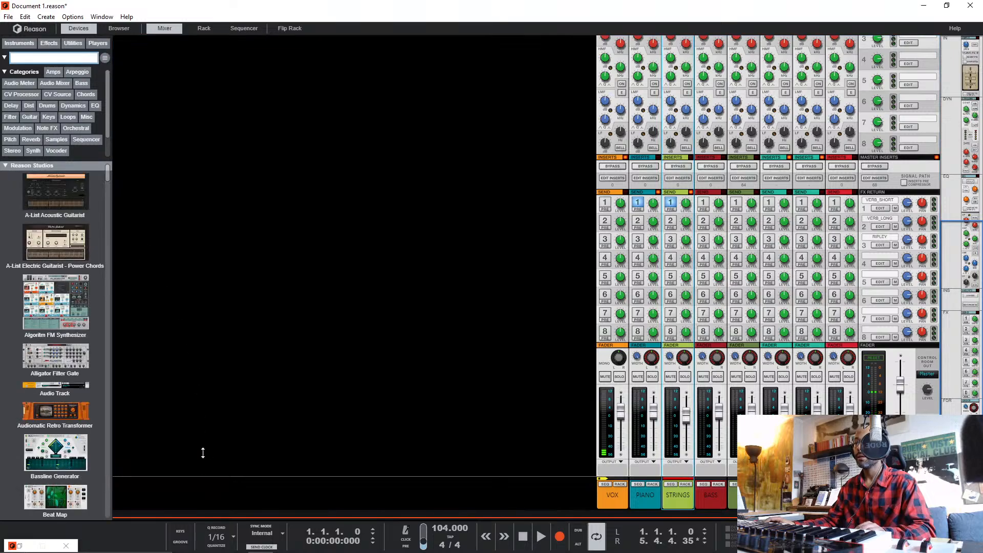
pyautogui.press('F7')
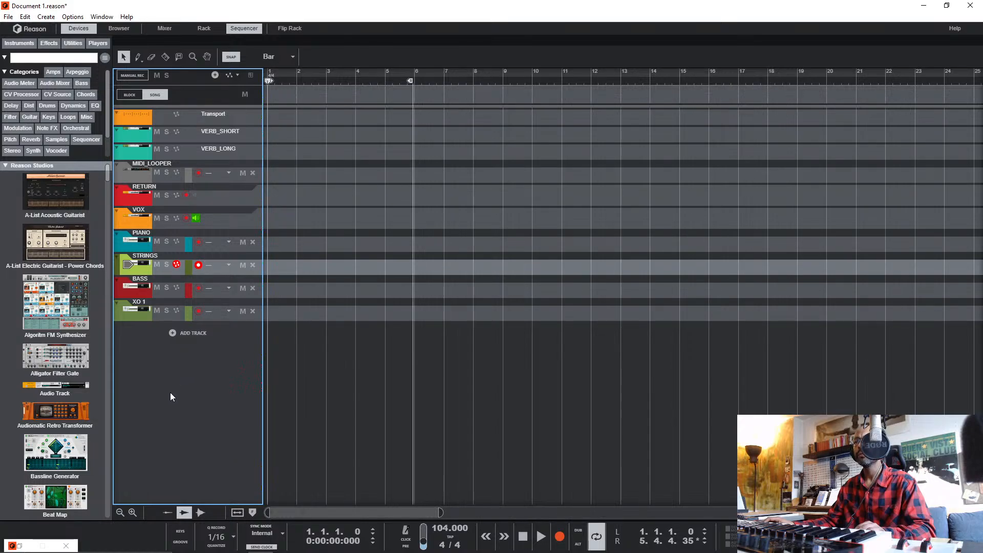
pyautogui.press('F5')
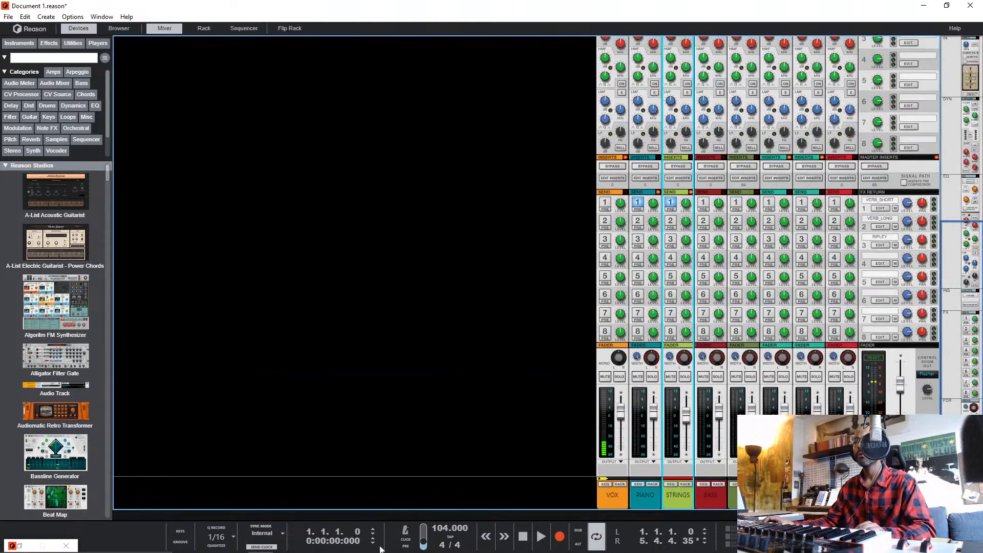
pyautogui.press('F7')
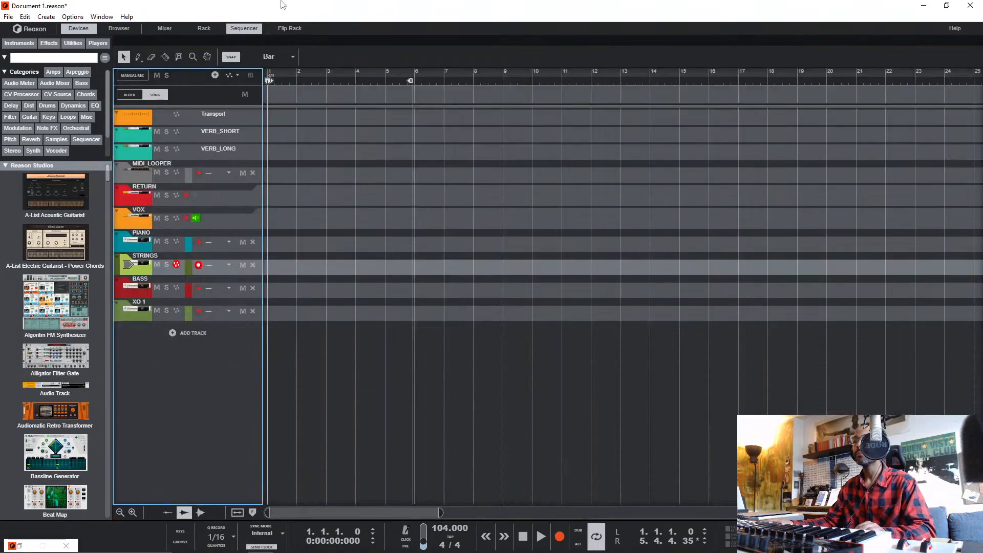
pyautogui.moveTo(271, 42); pyautogui.dragTo(285, 530)
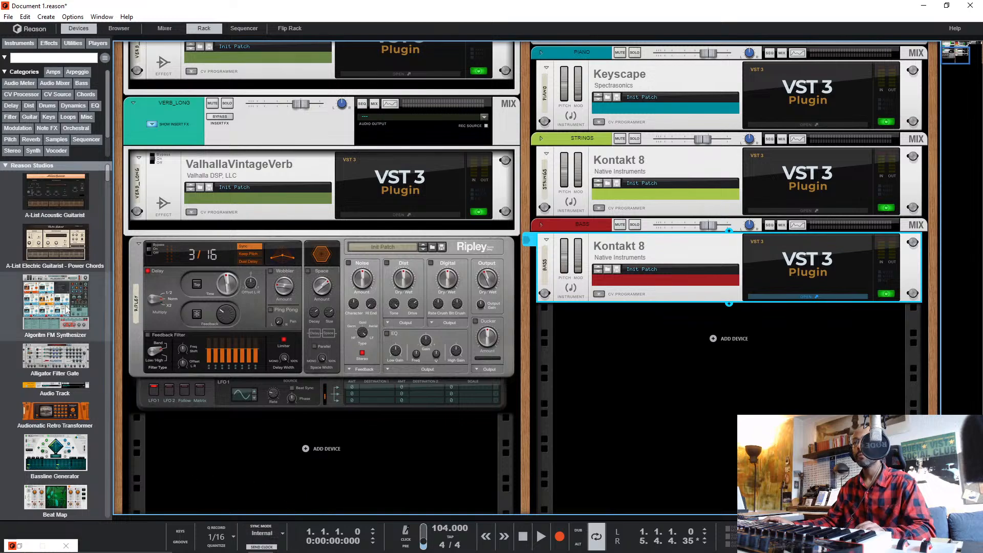
# - Search the effect devices for "ch" and add a Quartet Chorus Ensemble below Ripley in the rack
pyautogui.scroll(-5, 77, 358)
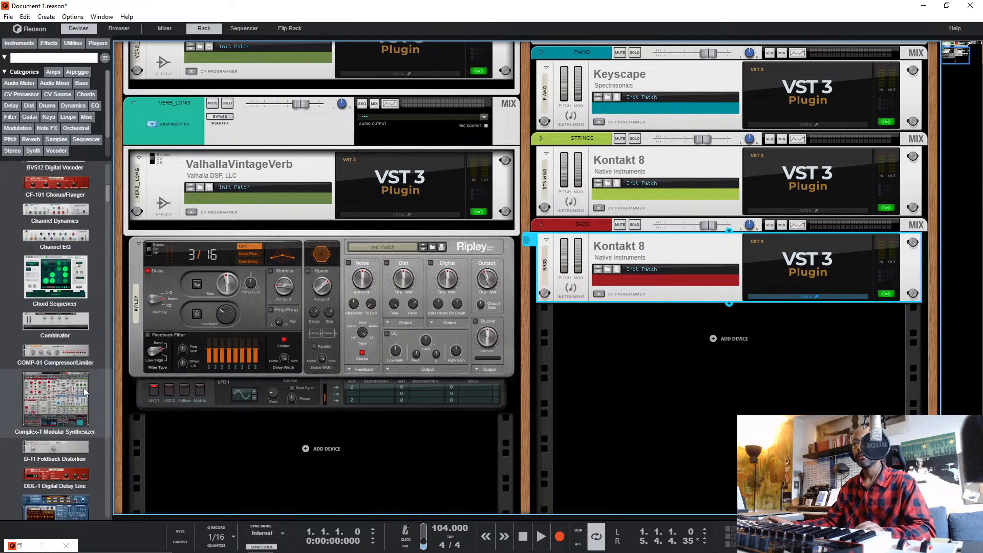
pyautogui.click(49, 43)
pyautogui.click(46, 59)
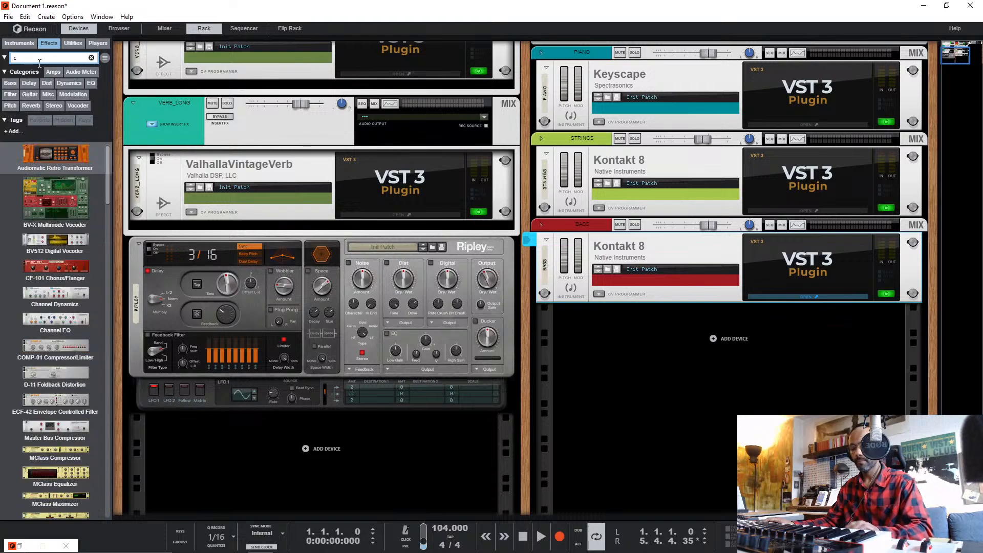
pyautogui.write('ch')
pyautogui.moveTo(54, 364); pyautogui.dragTo(51, 333)
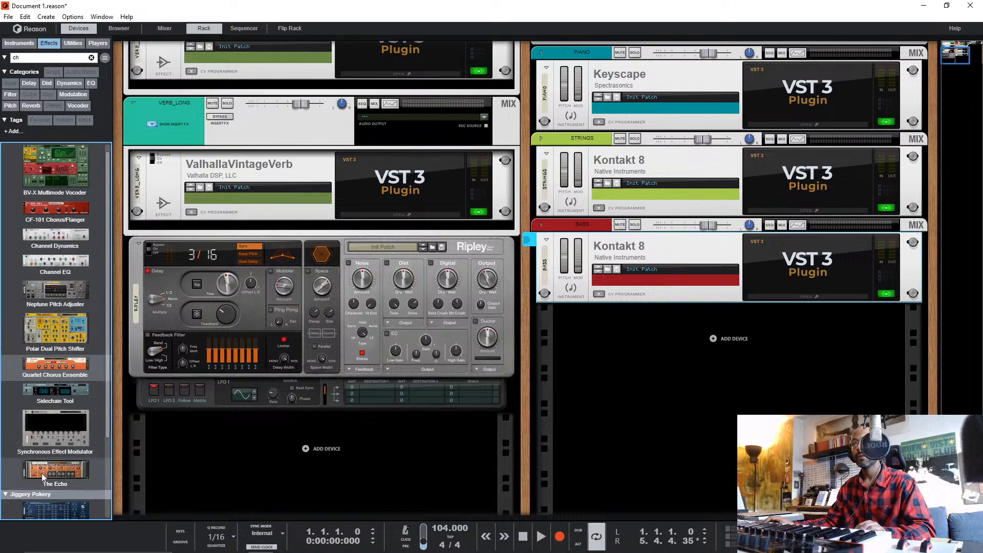
pyautogui.moveTo(52, 365); pyautogui.dragTo(303, 453)
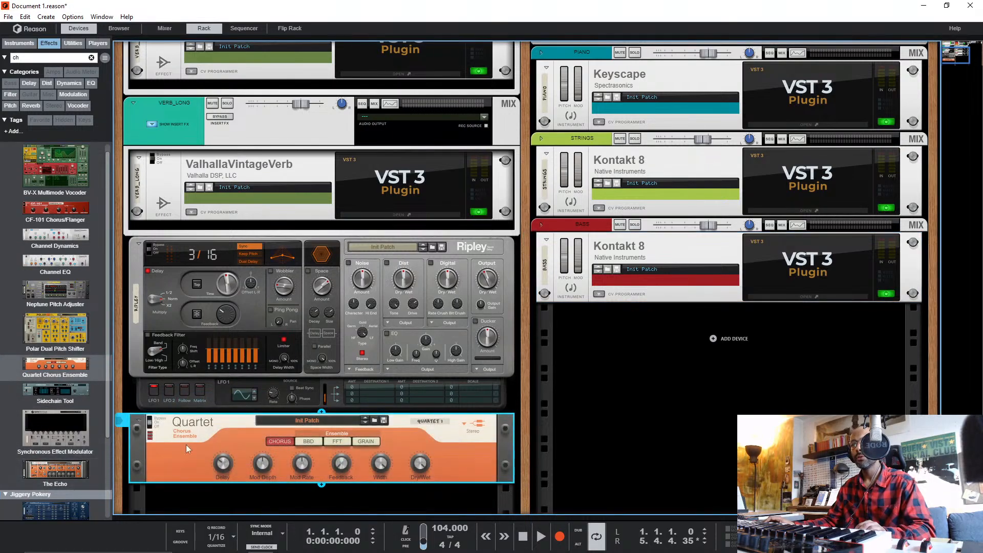
# - Rename the Quartet device as CHORUS
pyautogui.doubleClick(432, 421)
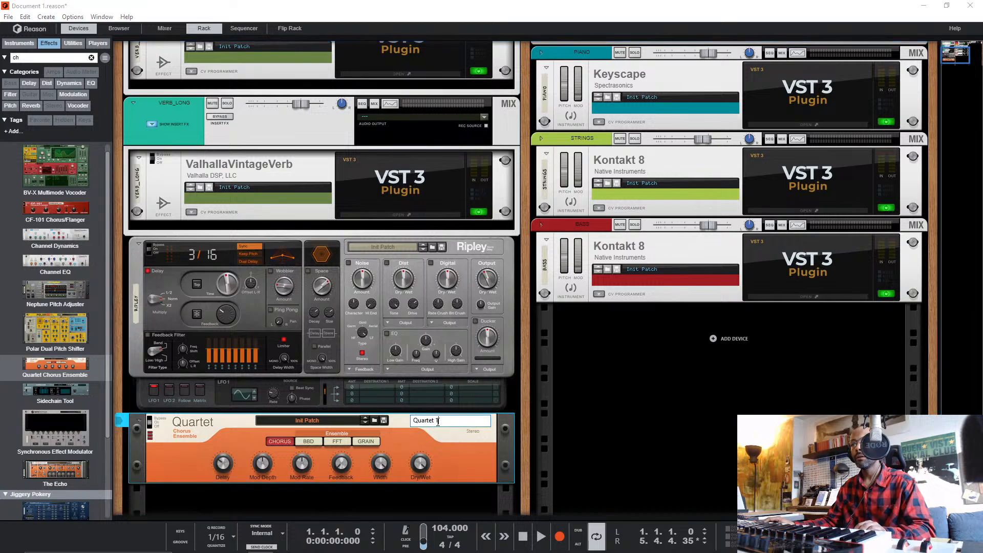
pyautogui.write('C')
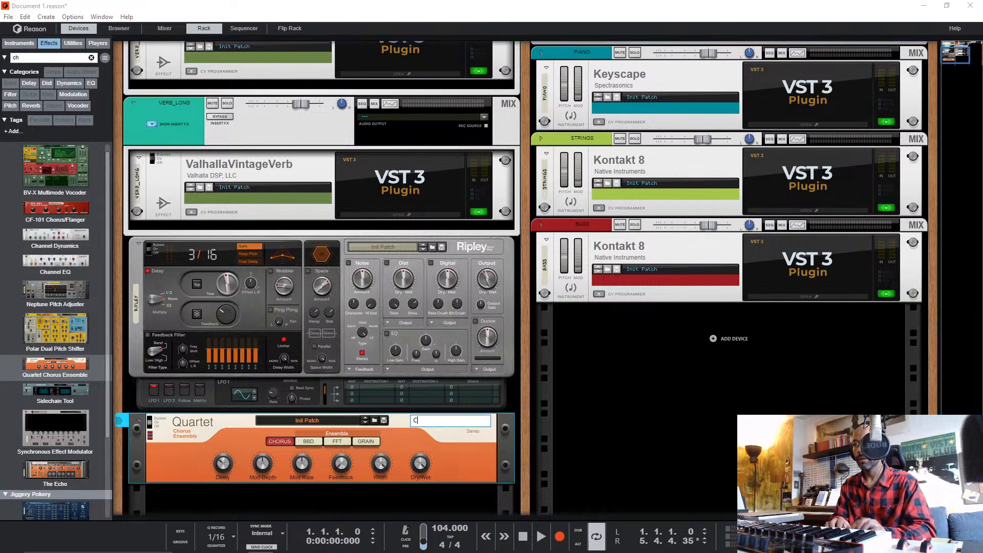
pyautogui.write('HORUS')
pyautogui.press('Return')
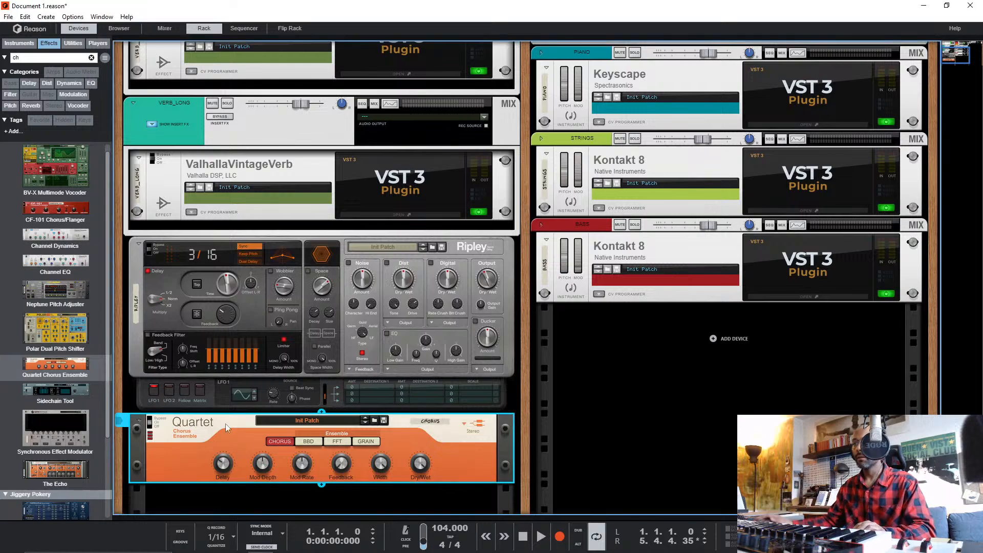
# - Add The Echo below the Quartet device in the rack and rename it as ECHO
pyautogui.scroll(-2, 32, 335)
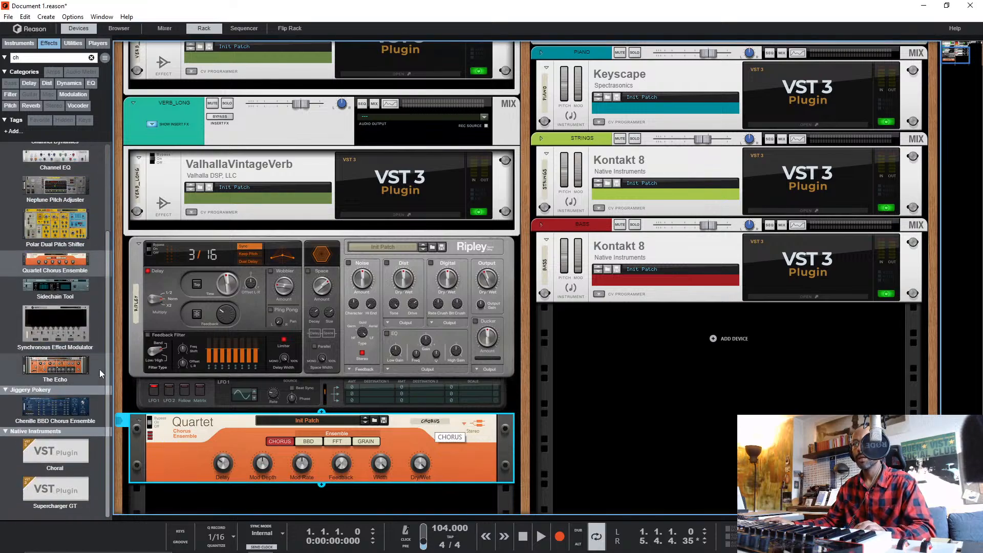
pyautogui.scroll(-3, 266, 443)
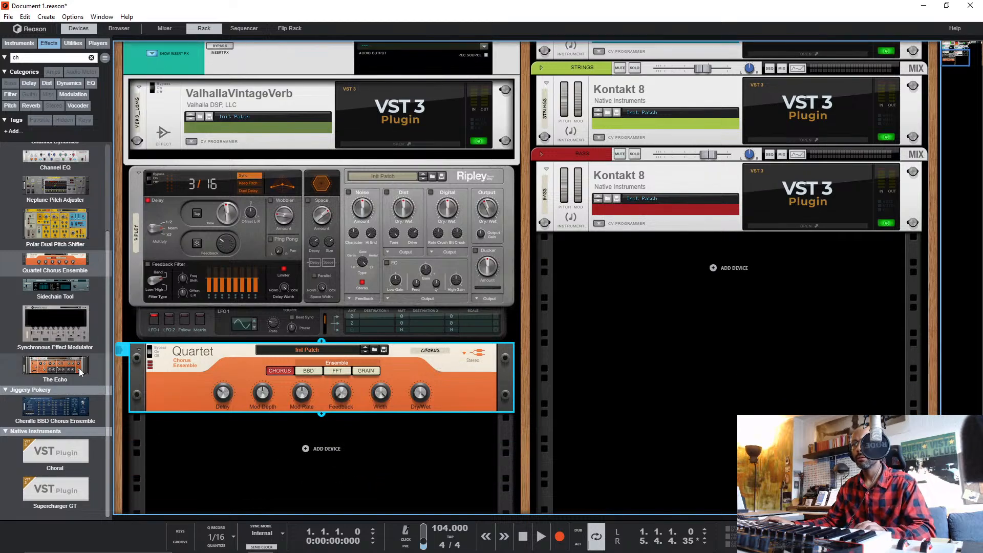
pyautogui.click(66, 366)
pyautogui.moveTo(66, 366); pyautogui.dragTo(364, 467)
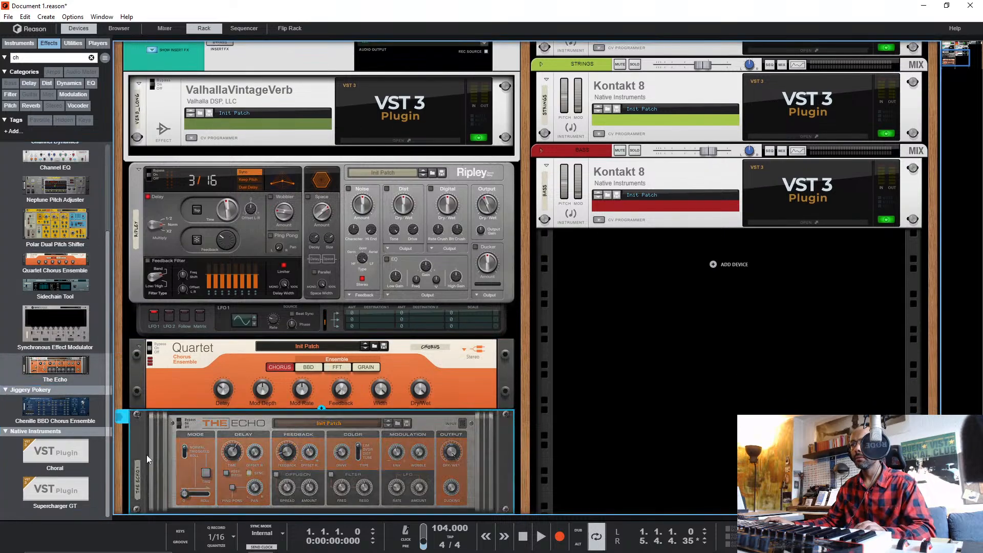
pyautogui.doubleClick(137, 476)
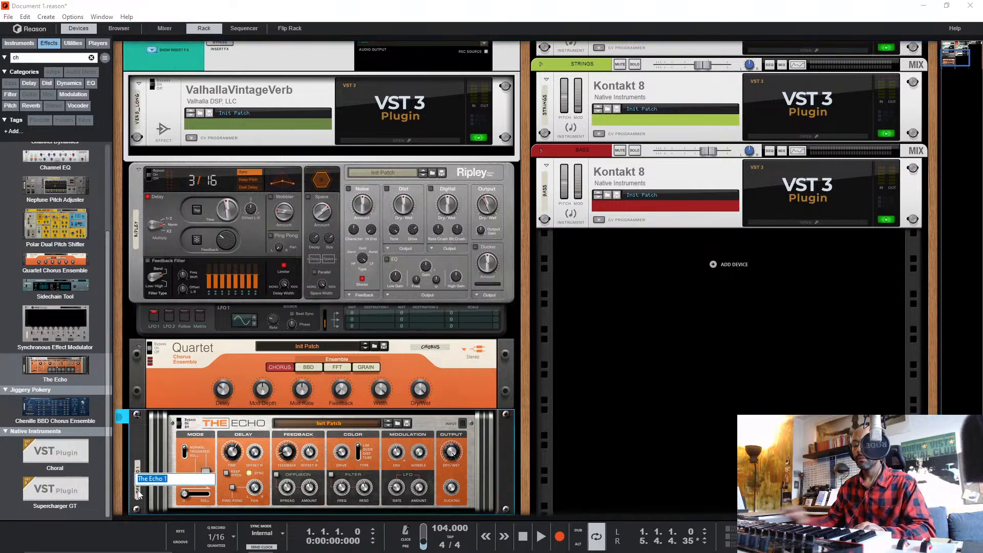
pyautogui.write('ECHO')
pyautogui.press('Return')
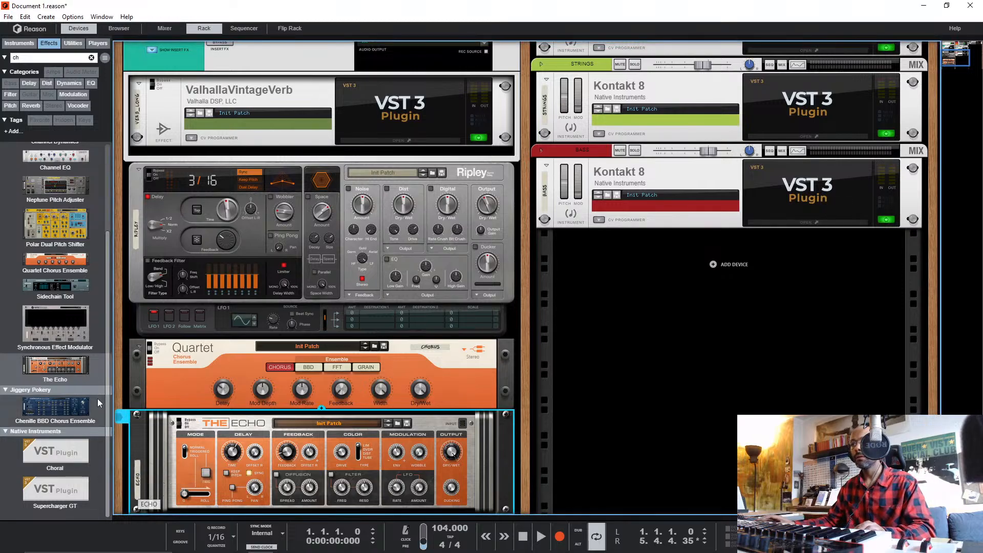
# - Examine the mixer's FX return section for the added effects and return to the full rack
pyautogui.press('F5')
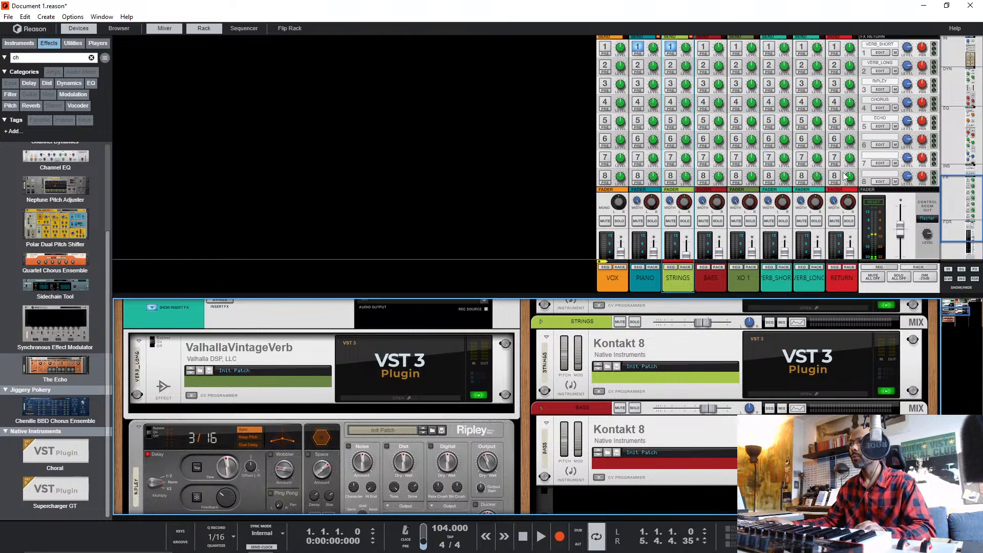
pyautogui.press('F5')
pyautogui.scroll(-3, 248, 268)
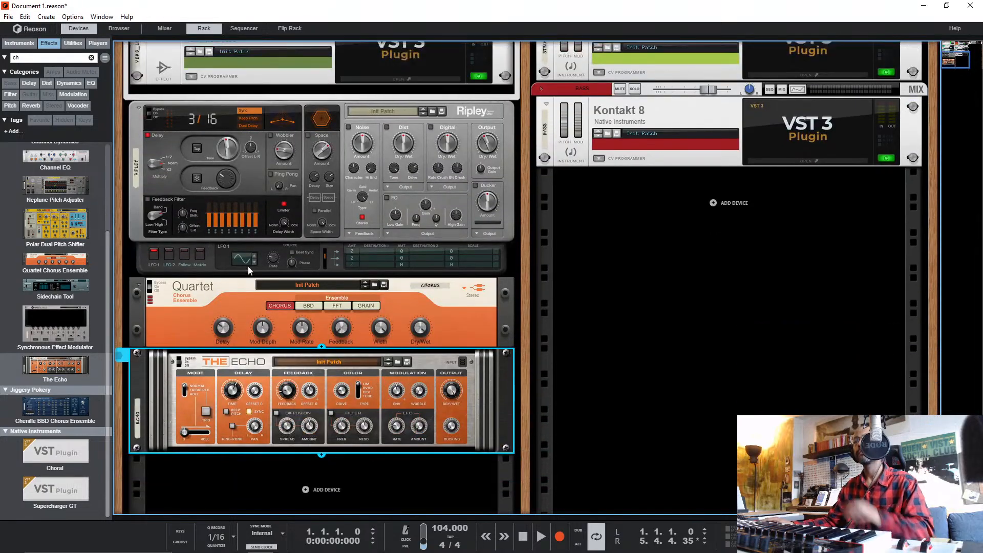
# - Add a Synchronous Effect Modulator from the effect search results below The Echo in the rack
pyautogui.scroll(3, 177, 279)
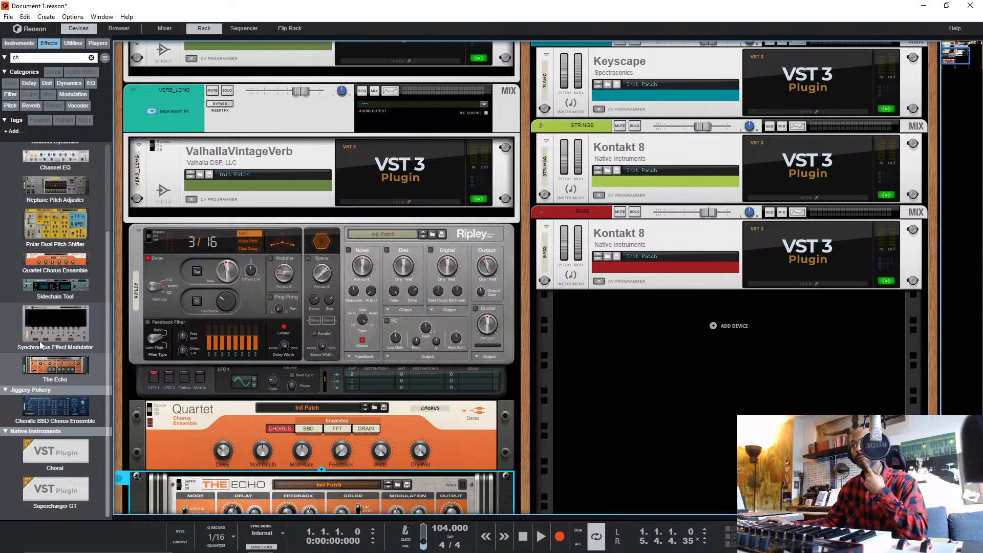
pyautogui.scroll(-3, 248, 353)
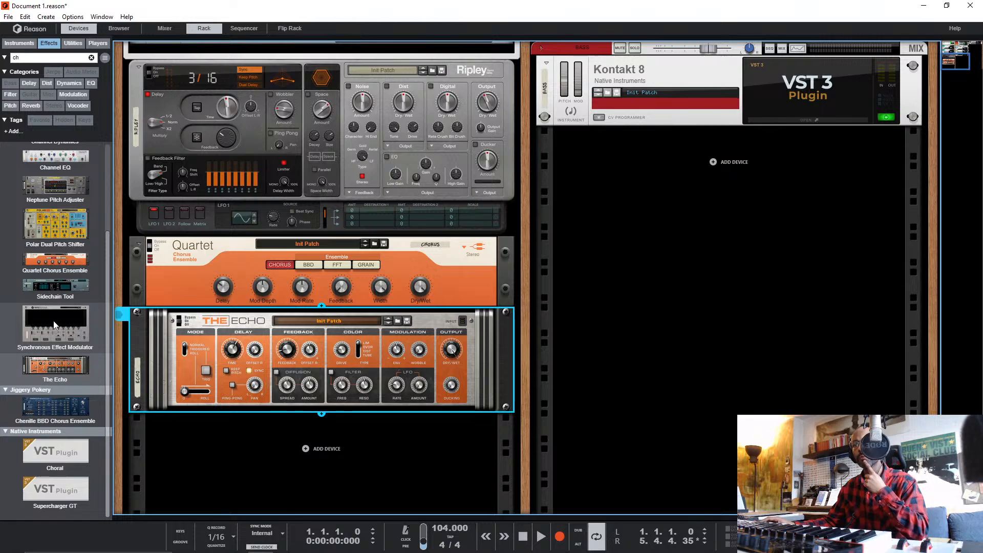
pyautogui.scroll(2, 47, 327)
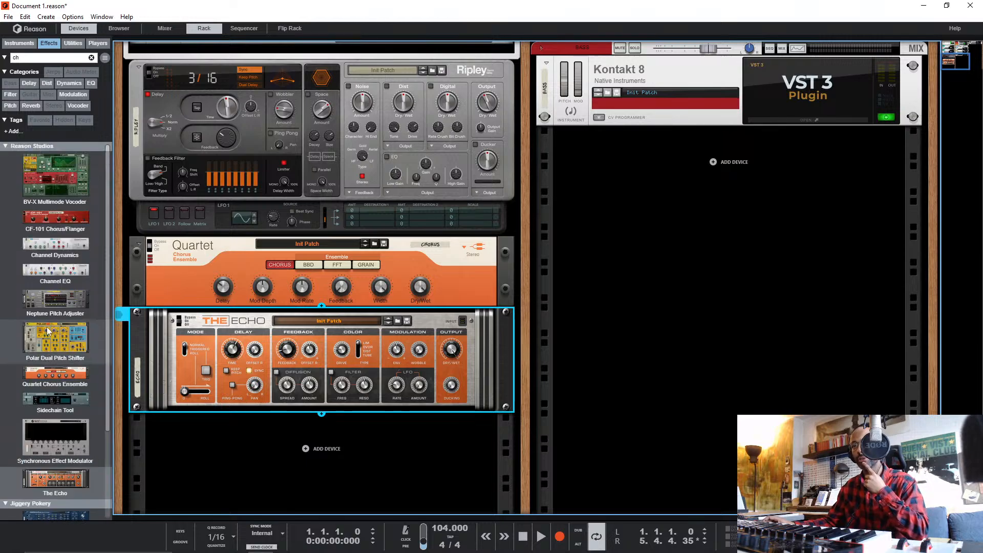
pyautogui.scroll(-2, 43, 369)
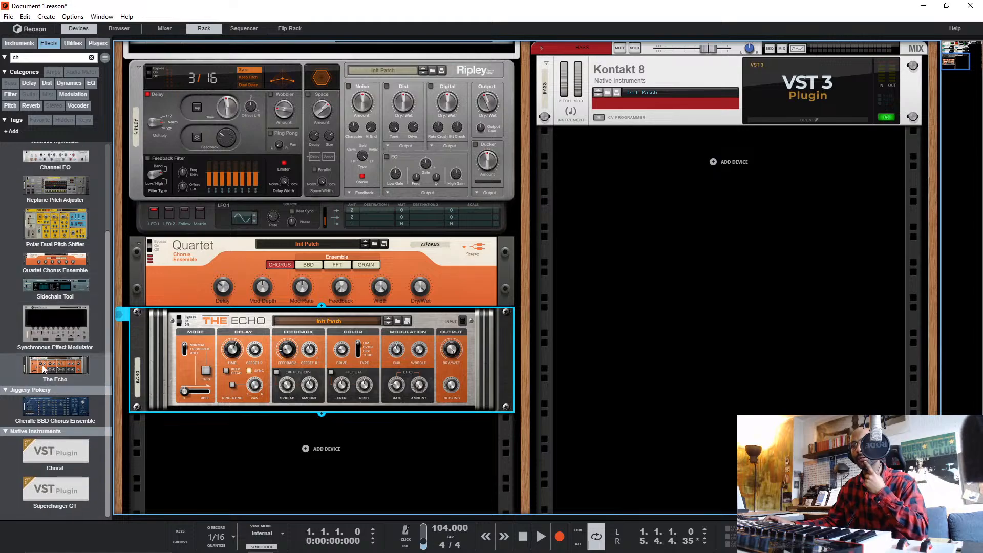
pyautogui.scroll(1, 41, 365)
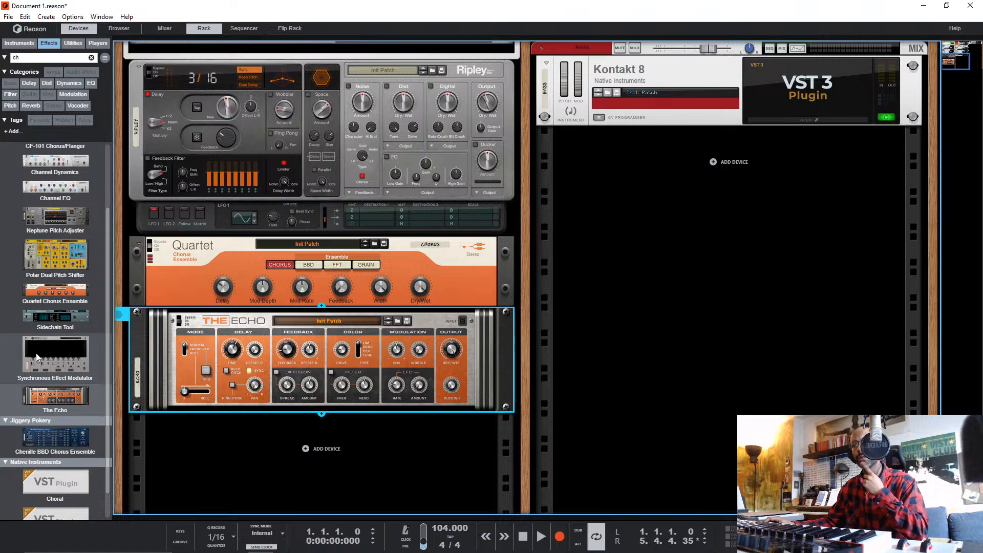
pyautogui.moveTo(37, 356); pyautogui.dragTo(265, 479)
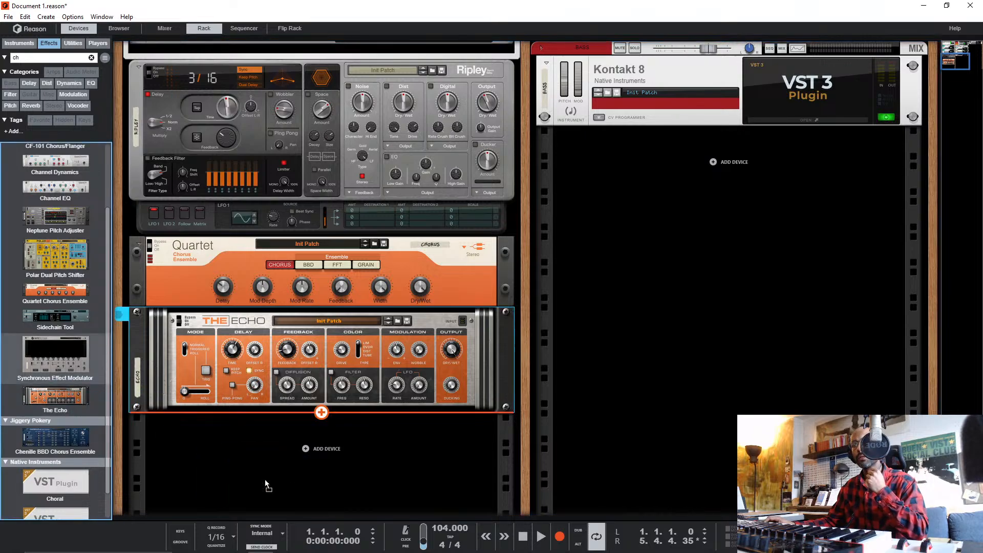
# - Rename the Synchronous Effect Modulator as SYNCHRONOUS
pyautogui.doubleClick(156, 476)
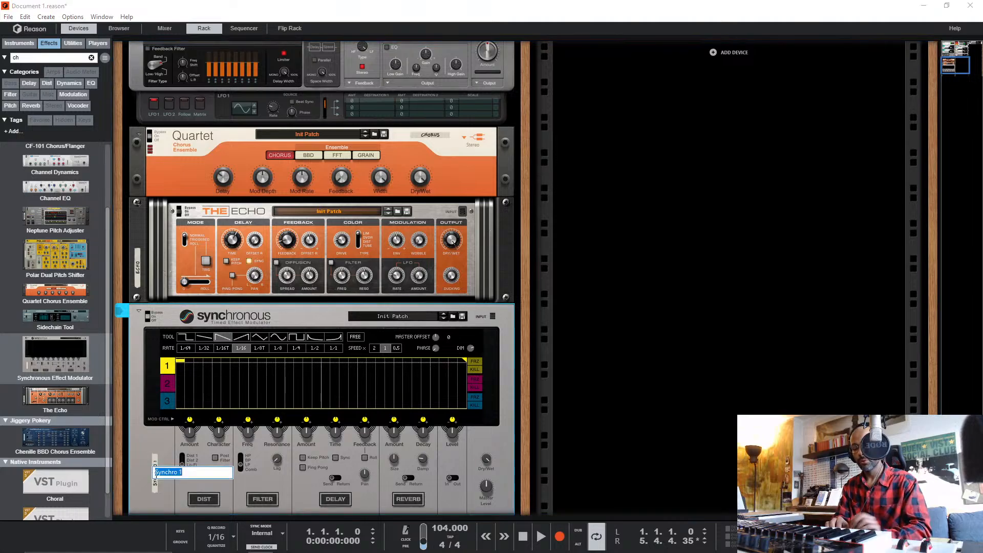
pyautogui.write('s')
pyautogui.press('BackSpace')
pyautogui.press('BackSpace')
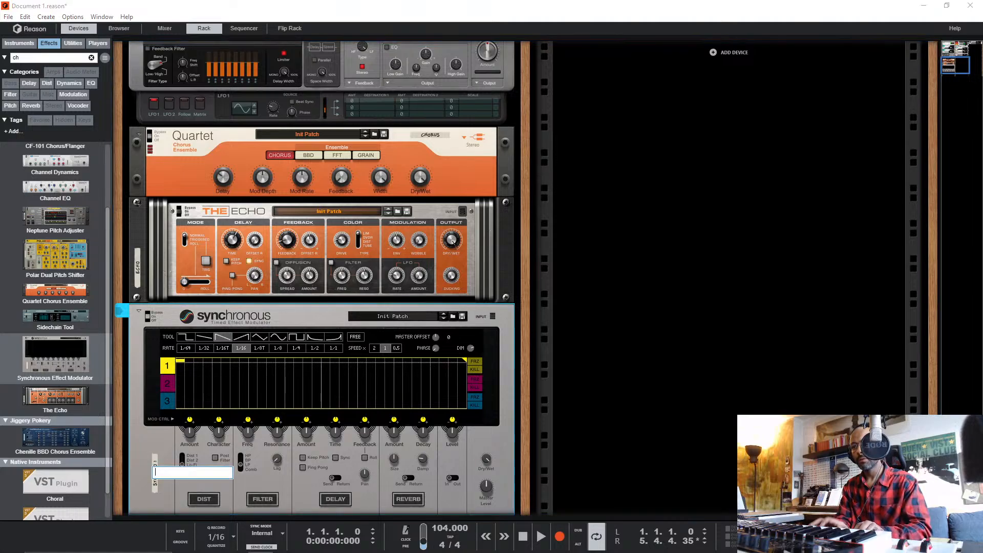
pyautogui.write('SYN')
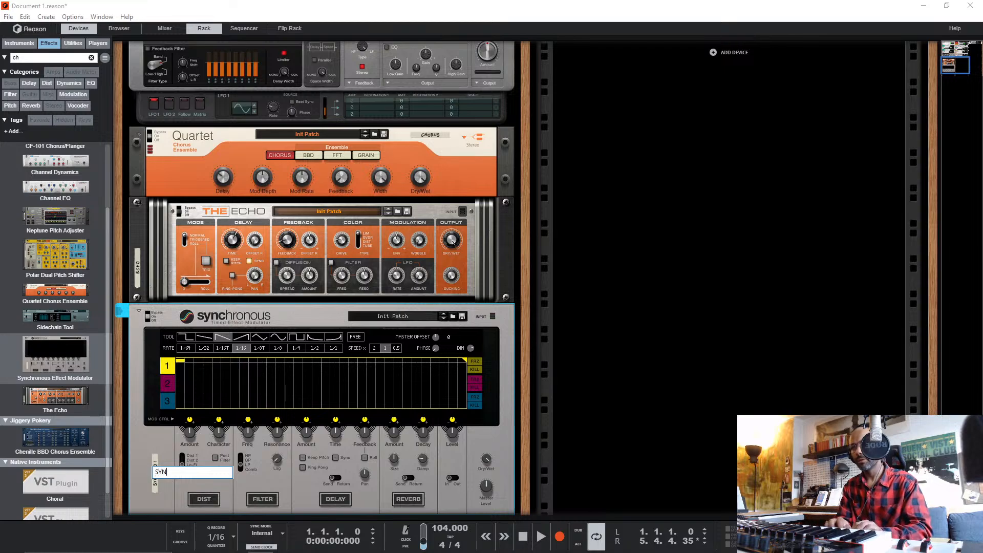
pyautogui.write('CH')
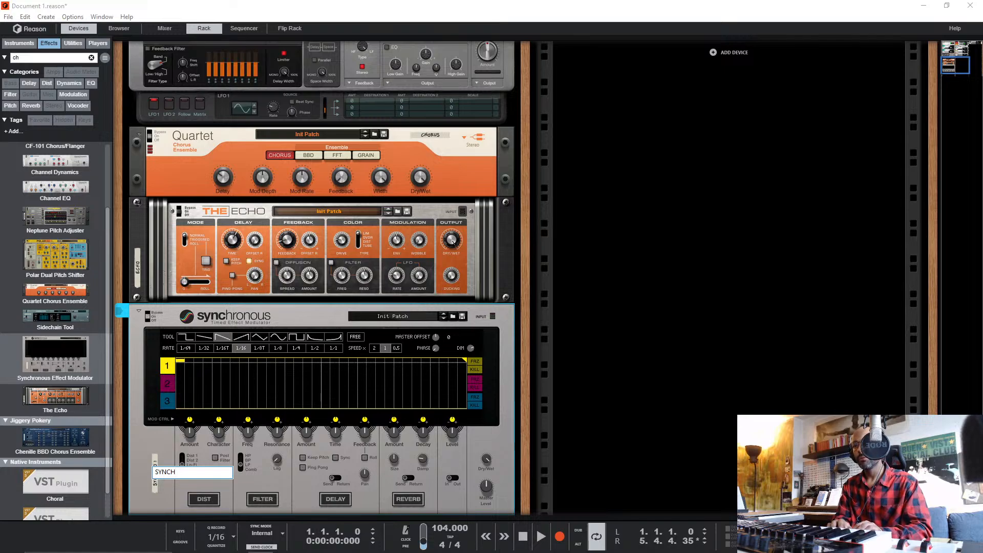
pyautogui.write('RONOUS')
pyautogui.press('Return')
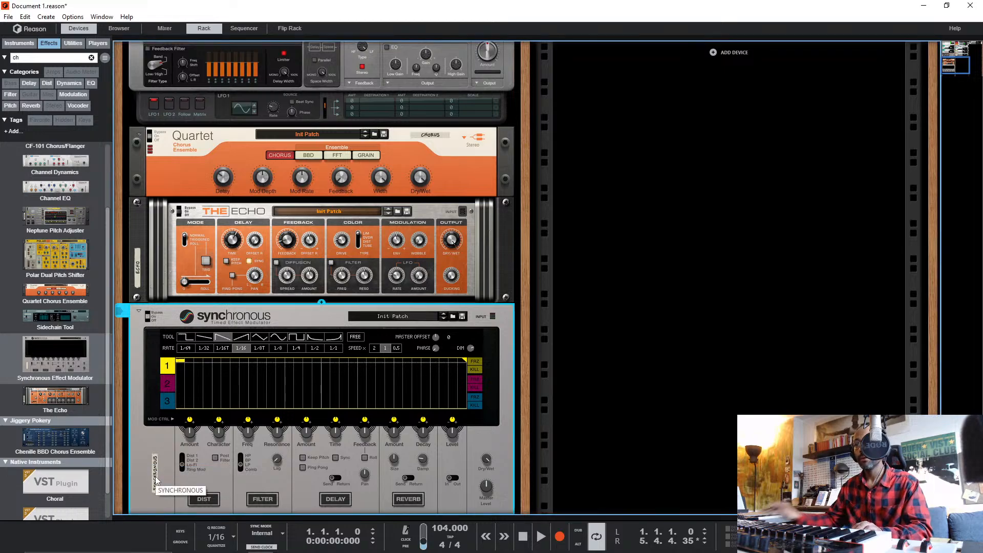
pyautogui.scroll(-3, 247, 324)
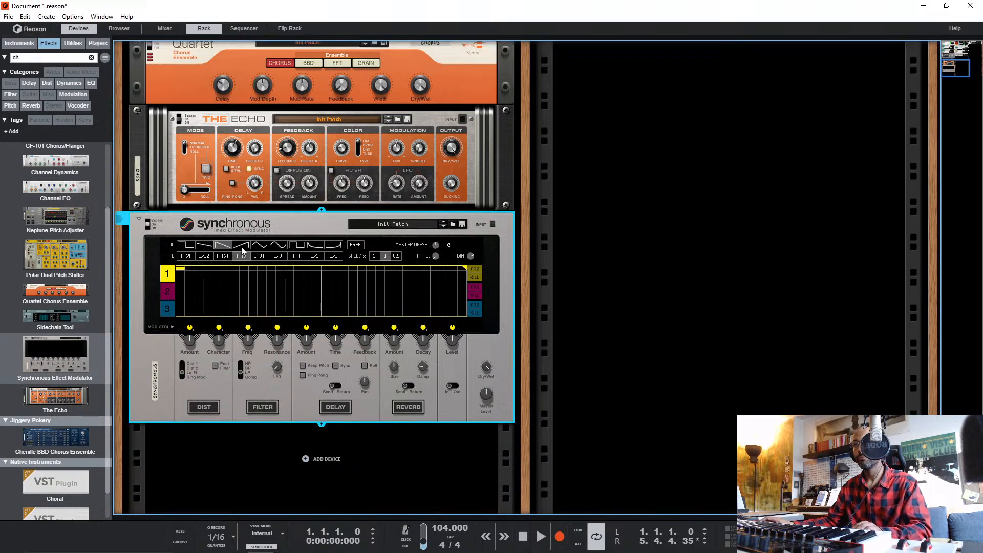
# - Search the effects for SOFT and add a Softube Tube Delay below the Synchronous device in the rack
pyautogui.scroll(-1, 215, 261)
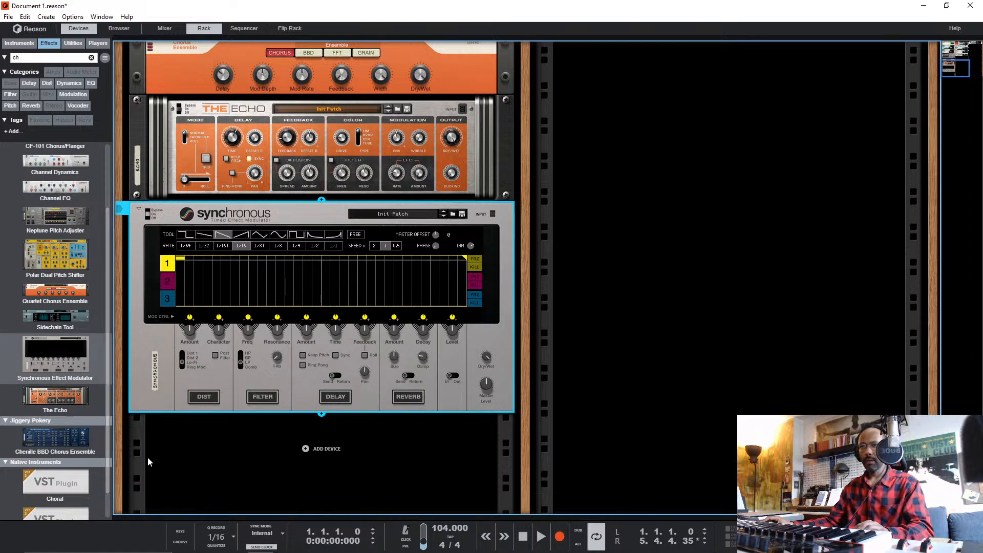
pyautogui.click(91, 58)
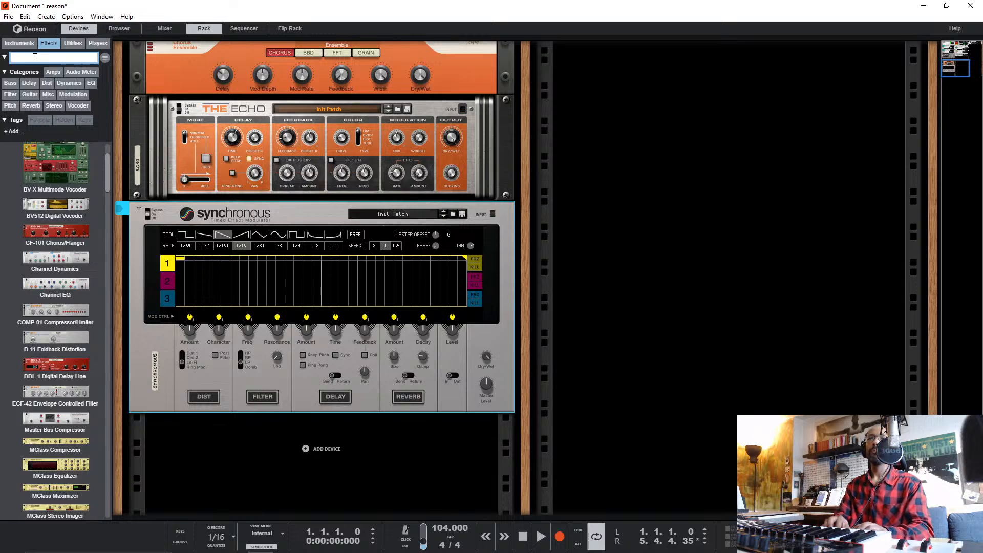
pyautogui.write('SOFT')
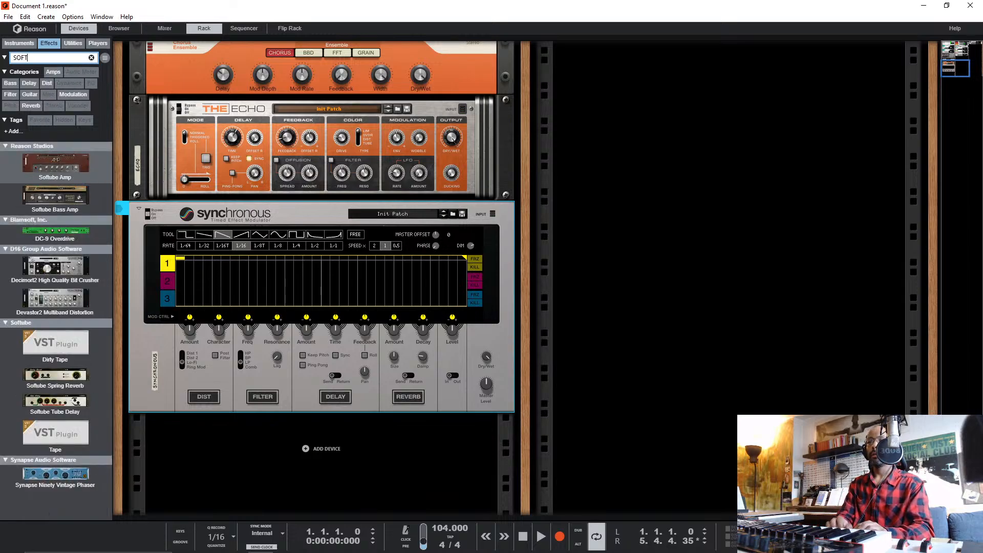
pyautogui.moveTo(55, 405); pyautogui.dragTo(349, 450)
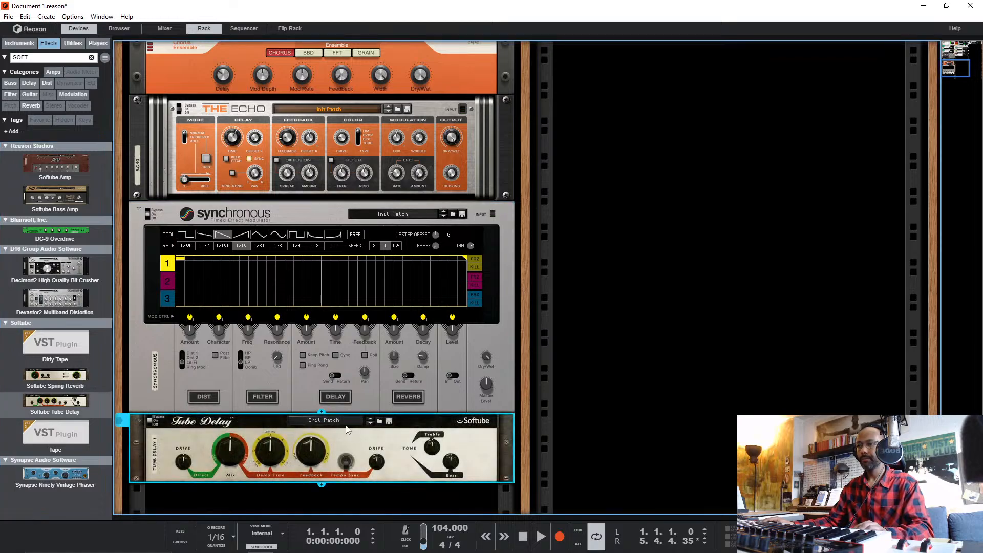
# - Load the Fat vox patch on the Tube Delay and raise its Mix to maximum
pyautogui.click(342, 421)
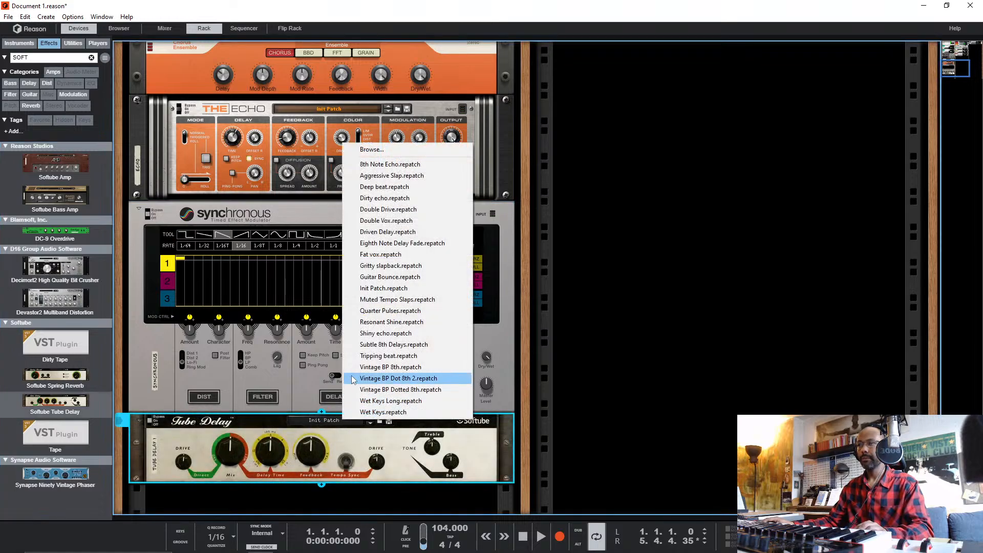
pyautogui.click(388, 255)
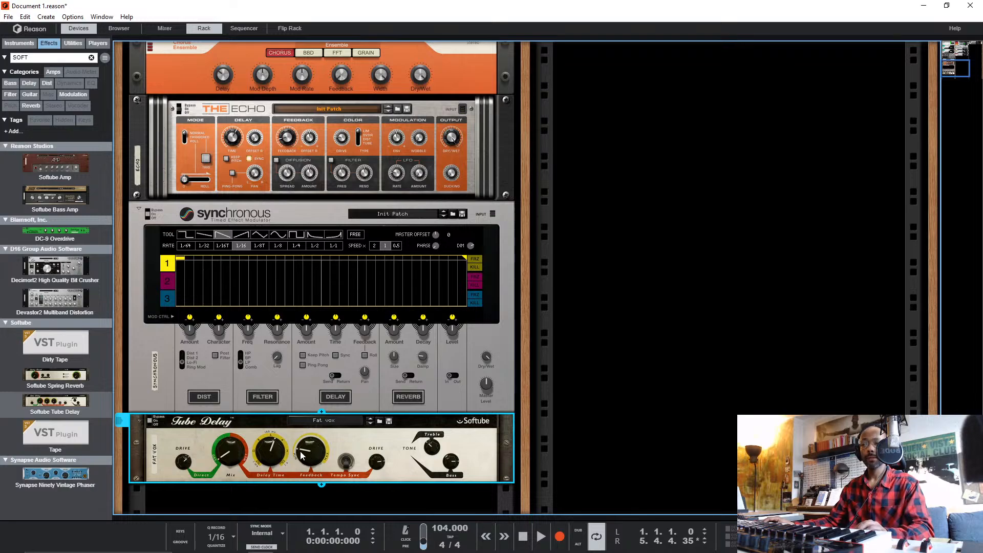
pyautogui.moveTo(311, 453)
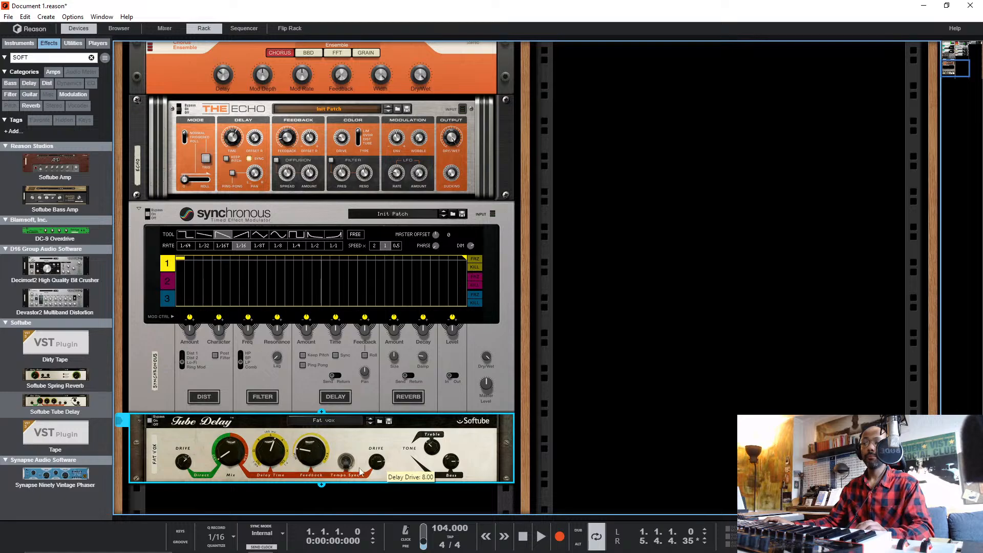
pyautogui.moveTo(227, 457)
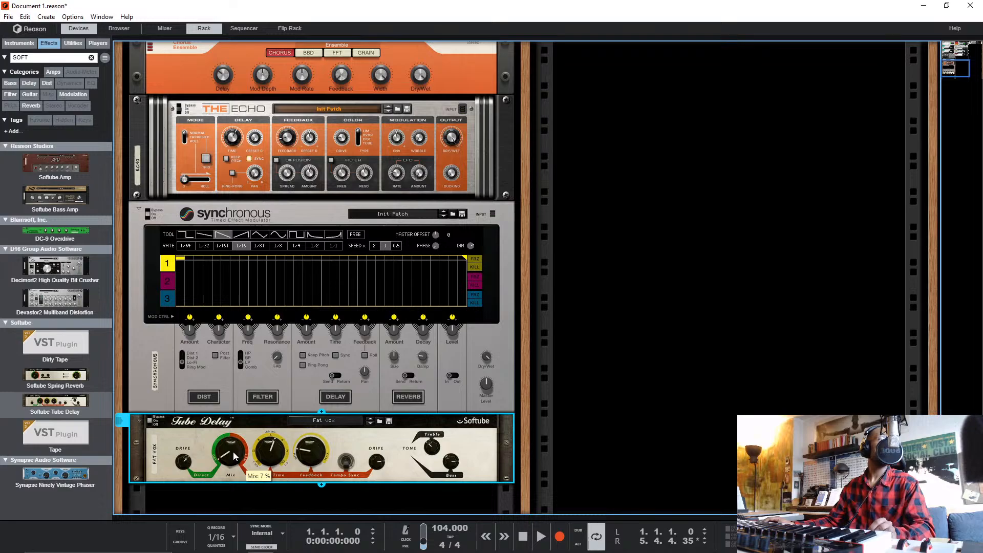
pyautogui.moveTo(233, 456); pyautogui.dragTo(208, 282)
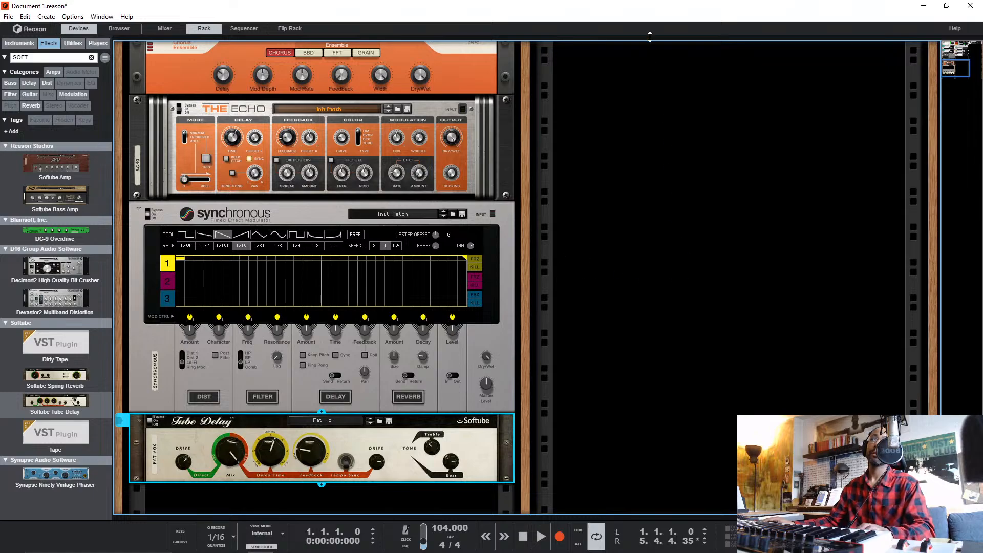
# - Turn on FX send 7 for the VOX channel in the mixer and return to the rack
pyautogui.press('F5')
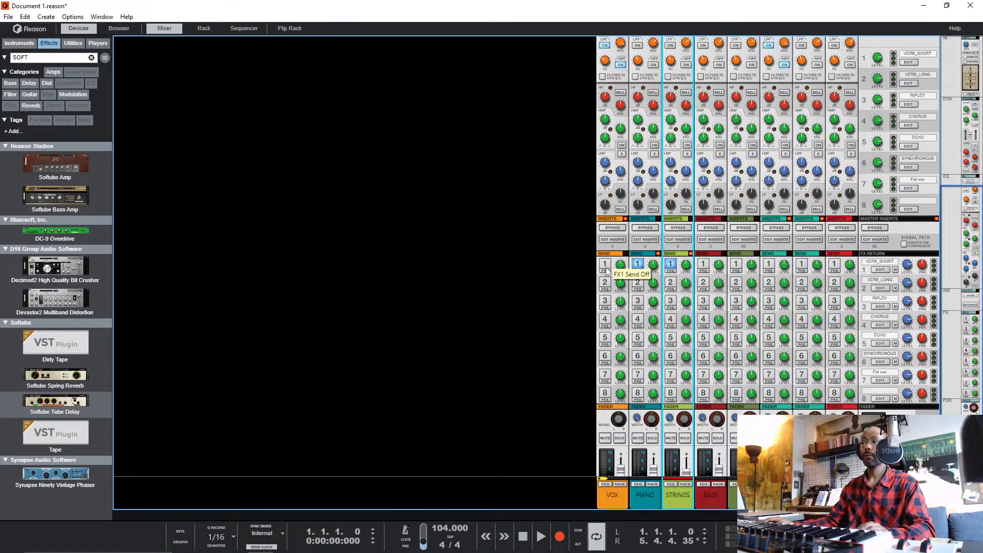
pyautogui.click(605, 377)
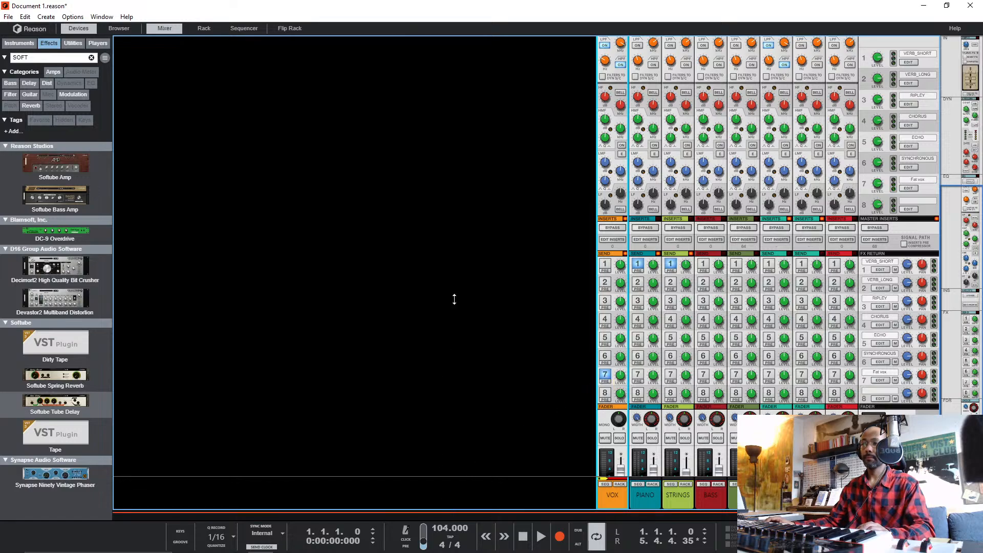
pyautogui.press('F6')
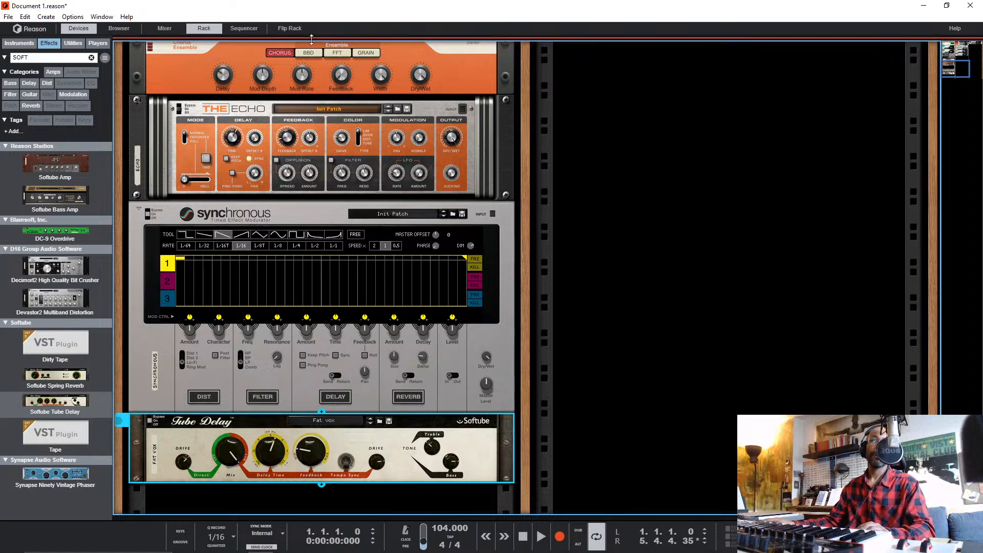
# - Show the mixer and rack together and examine the VOX channel's sends and level alongside the Tube Delay
pyautogui.press('F5')
pyautogui.moveTo(295, 229); pyautogui.dragTo(302, 277)
pyautogui.scroll(-2, 620, 124)
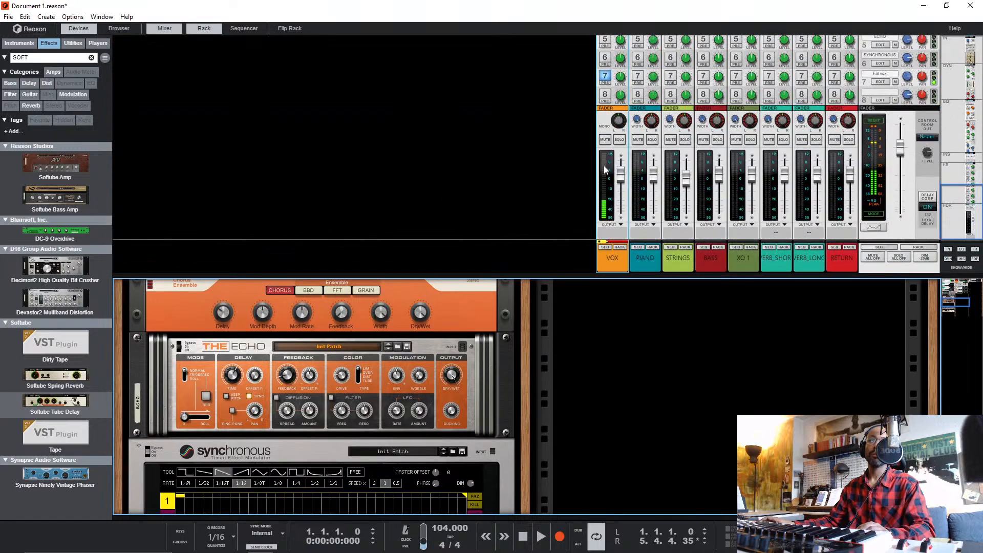
pyautogui.scroll(3, 607, 164)
pyautogui.scroll(-2, 607, 164)
pyautogui.scroll(2, 609, 174)
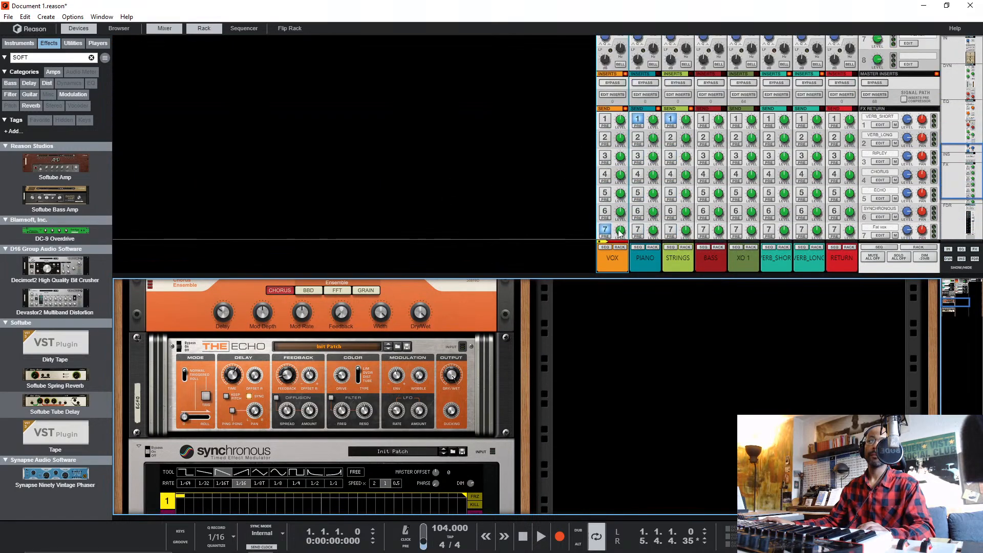
pyautogui.scroll(-3, 619, 204)
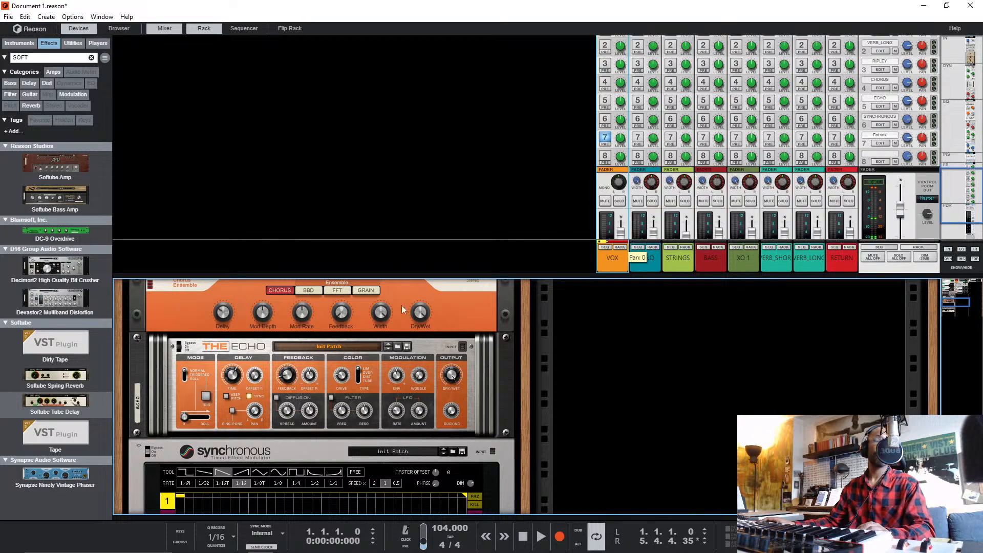
pyautogui.scroll(-2, 319, 434)
pyautogui.scroll(-5, 318, 434)
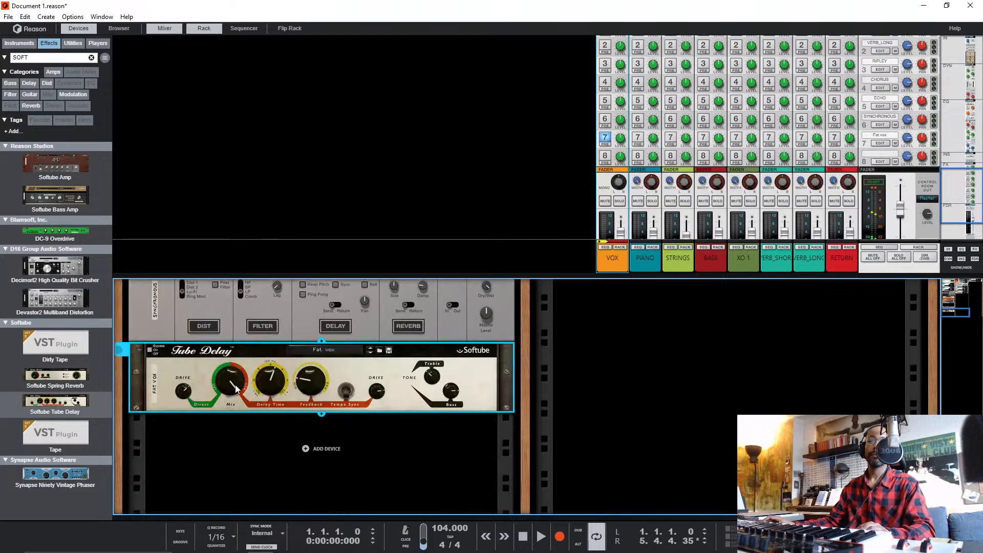
# - Reload the Fat vox patch on the Tube Delay and restore its Mix to maximum
pyautogui.moveTo(236, 388)
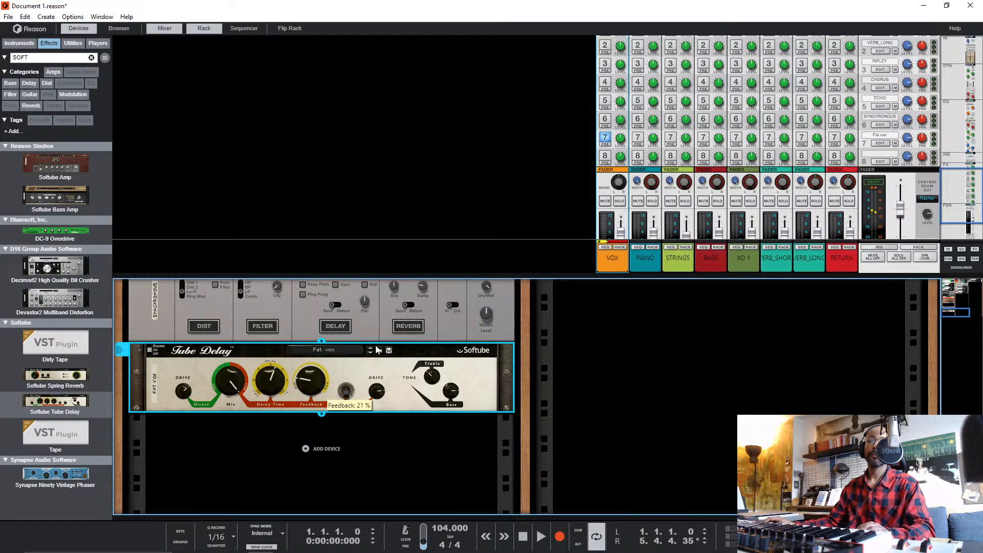
pyautogui.click(369, 354)
pyautogui.click(371, 352)
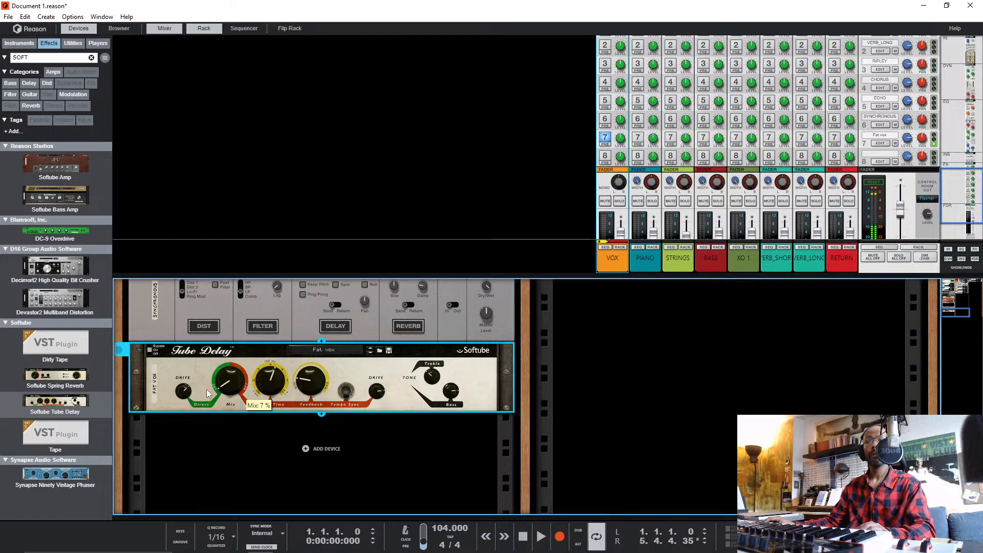
pyautogui.moveTo(231, 385); pyautogui.dragTo(205, 166)
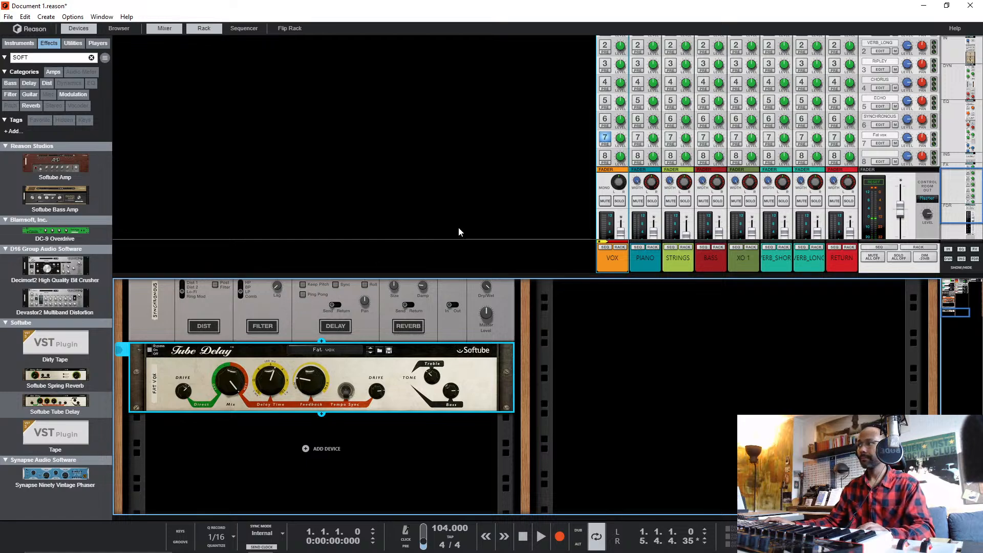
# - Turn off FX send 7 on the VOX channel and expand the rack to full view
pyautogui.click(607, 139)
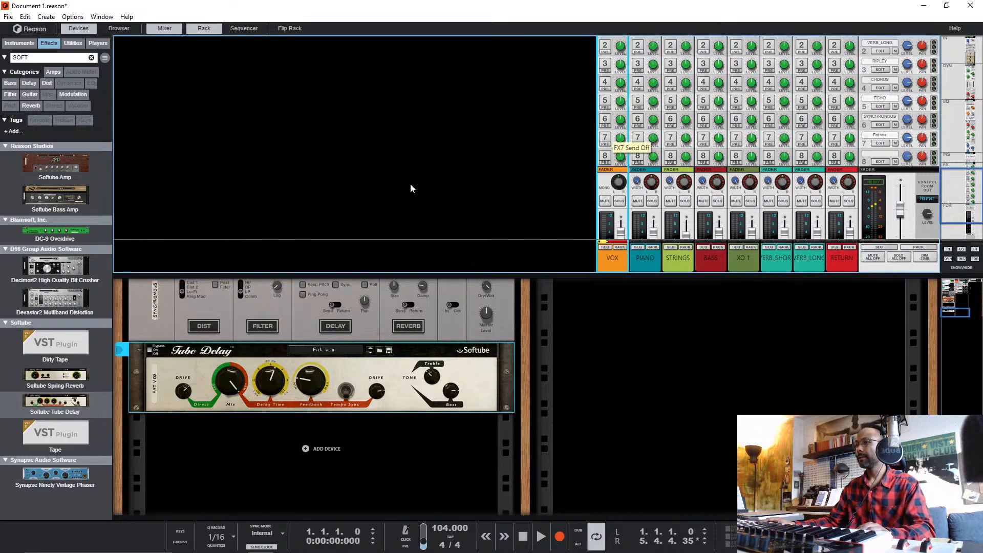
pyautogui.moveTo(385, 275); pyautogui.dragTo(410, 3)
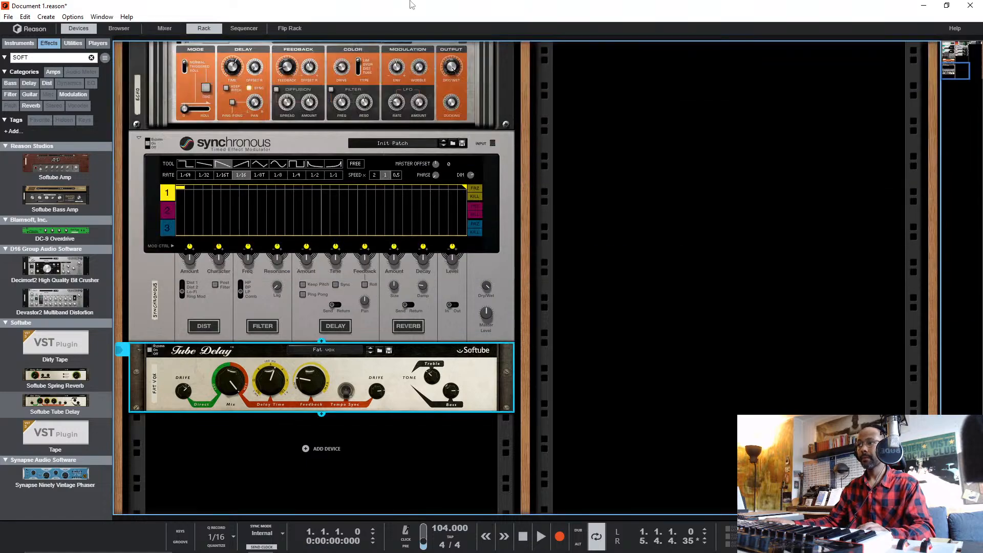
# - Review the rack's send effects and examine the Spectrum EQ filters of the VERB_LONG and VERB_SHORT channels
pyautogui.scroll(3, 204, 315)
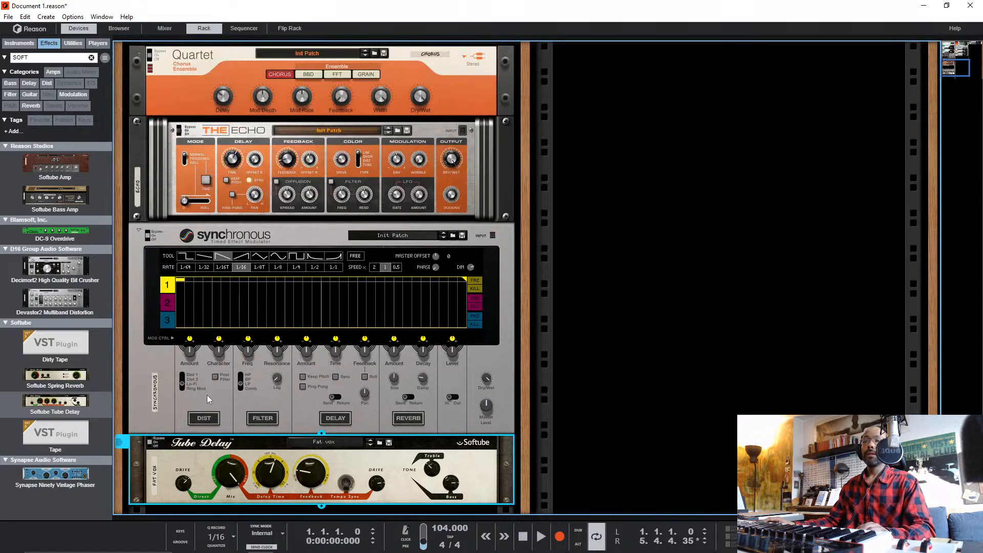
pyautogui.scroll(-3, 207, 394)
pyautogui.scroll(15, 179, 428)
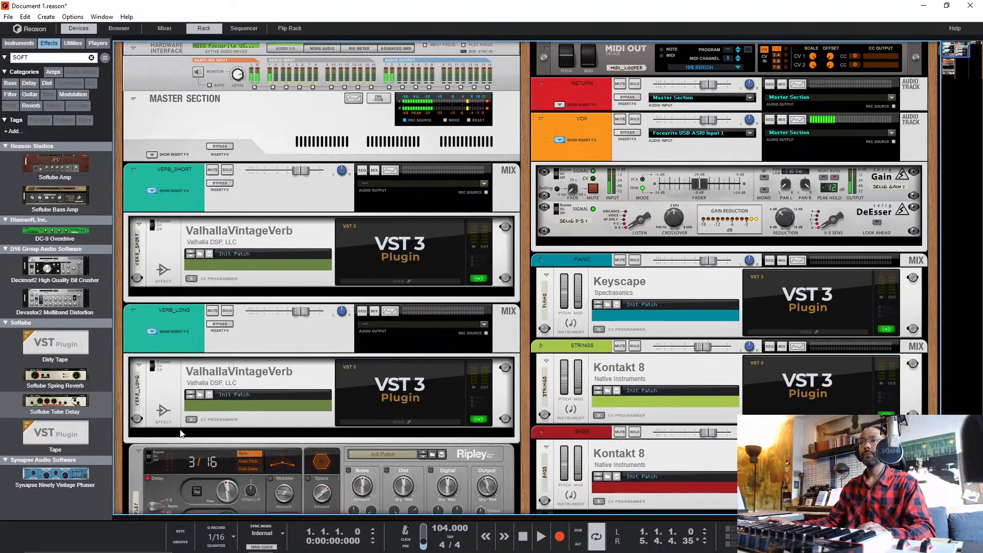
pyautogui.click(471, 126)
pyautogui.scroll(-10, 474, 319)
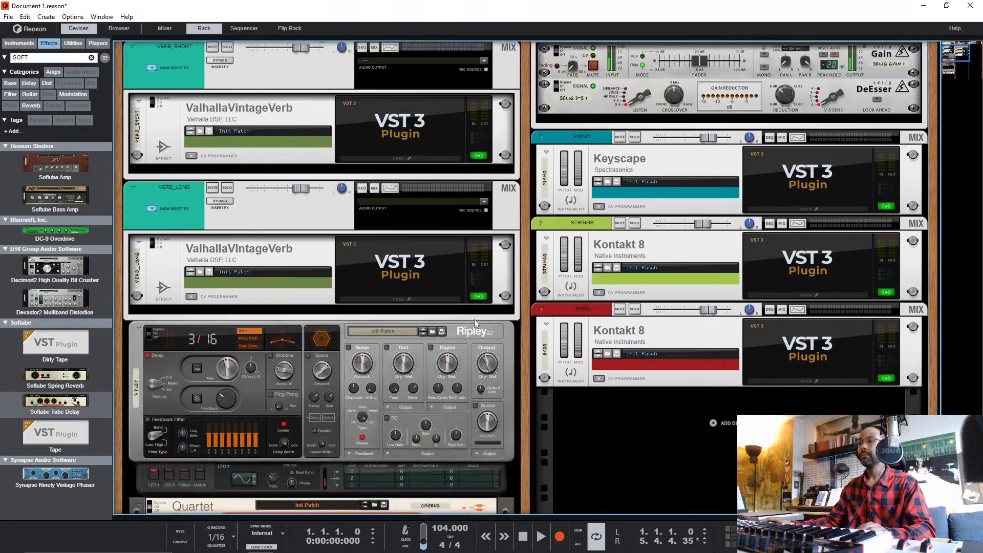
pyautogui.scroll(4, 474, 318)
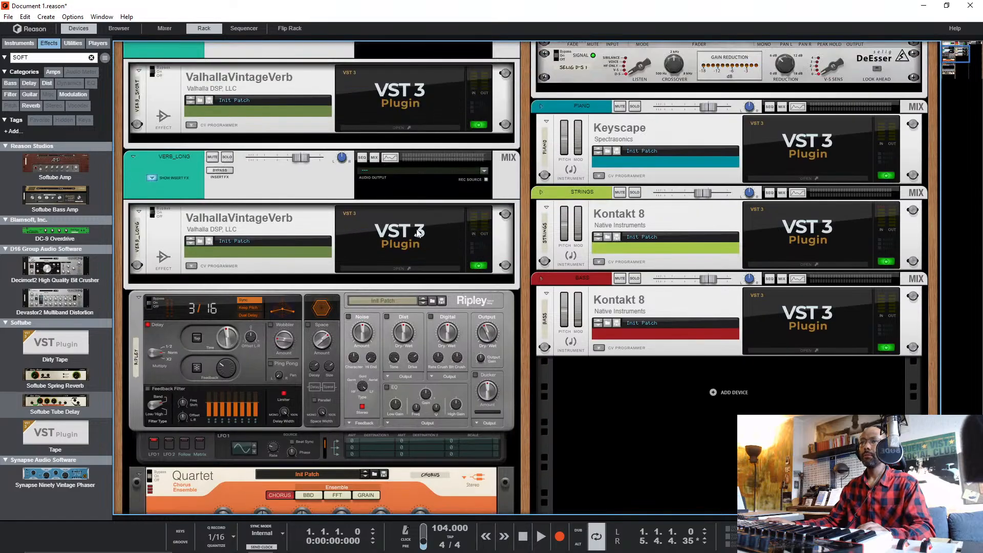
pyautogui.scroll(1, 400, 156)
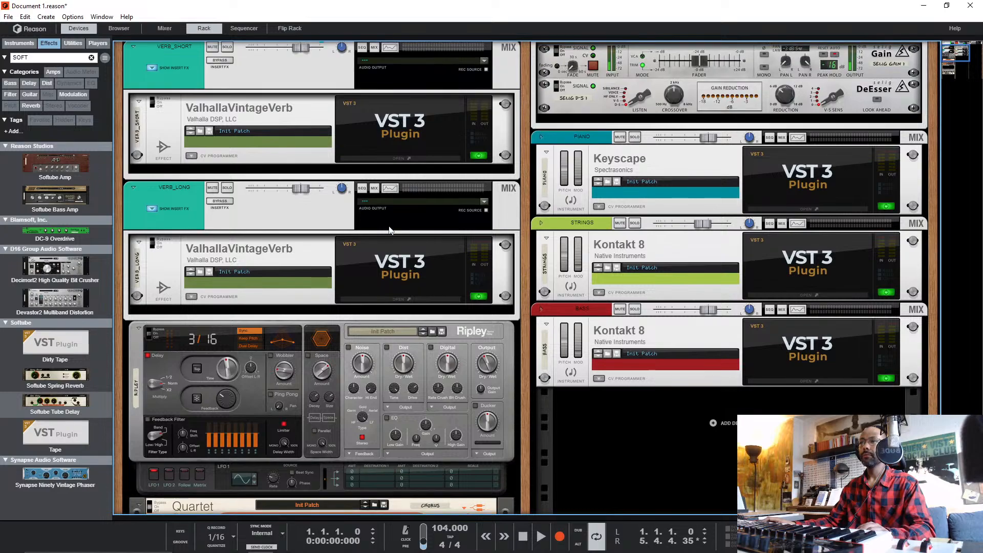
pyautogui.click(391, 187)
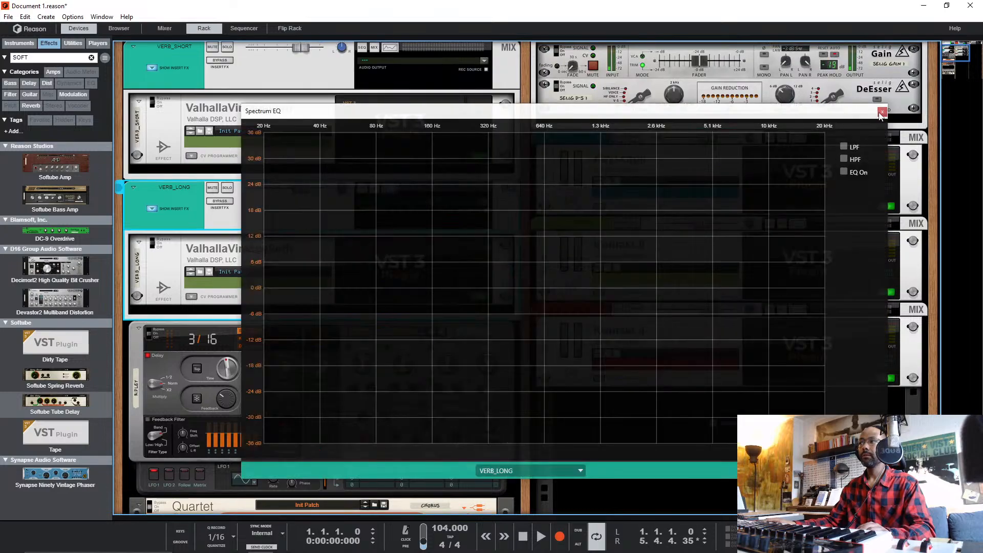
pyautogui.click(390, 48)
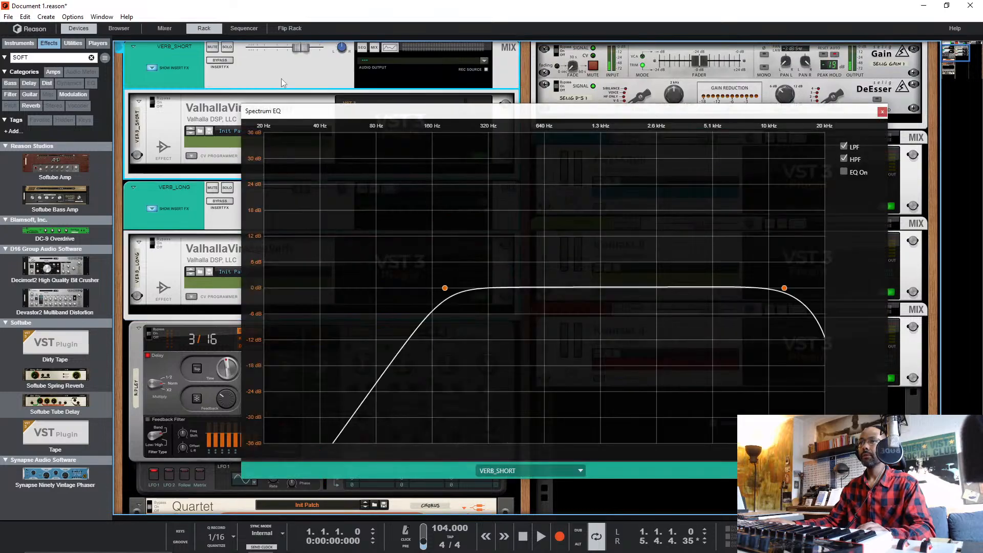
pyautogui.scroll(1, 383, 82)
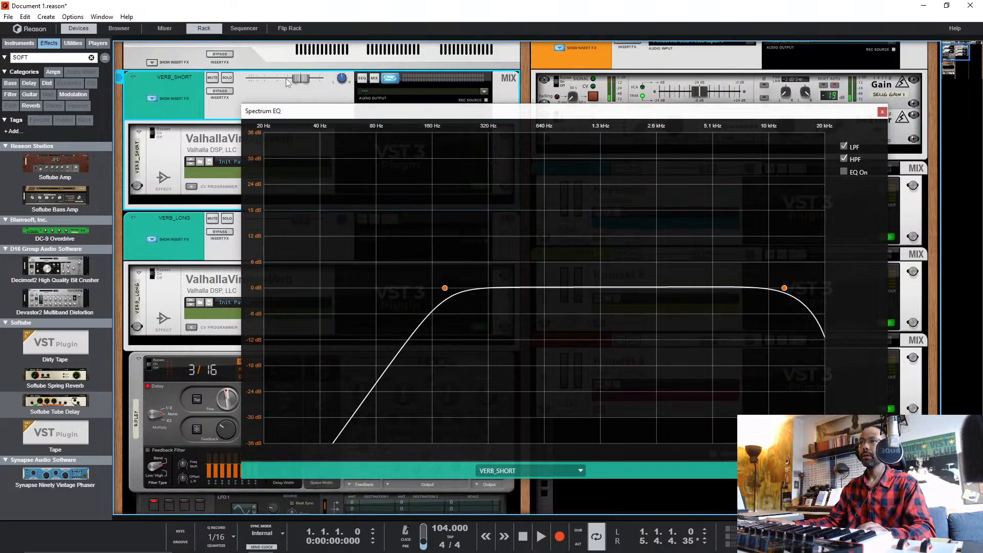
pyautogui.click(445, 288)
pyautogui.click(882, 111)
# - Enable a high-pass filter at 187.1 Hz and a low-pass filter matching VERB_SHORT's in the VERB_LONG channel's Spectrum EQ
pyautogui.click(390, 220)
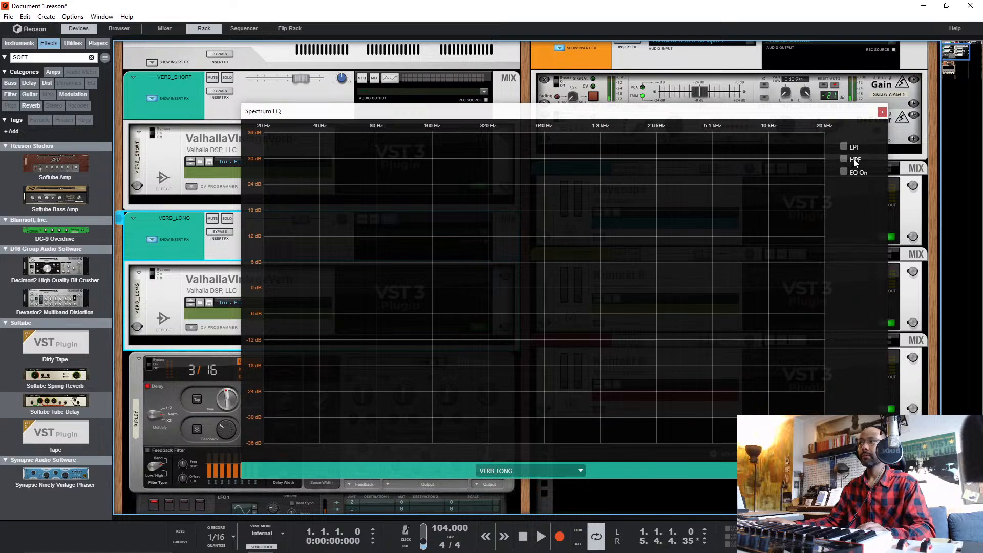
pyautogui.click(843, 159)
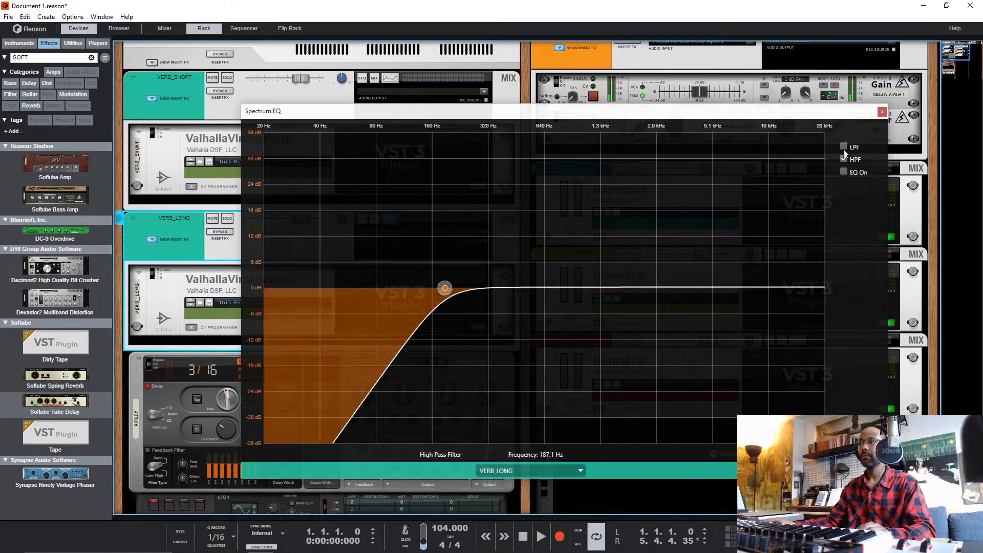
pyautogui.click(844, 147)
pyautogui.moveTo(681, 289); pyautogui.dragTo(785, 298)
pyautogui.click(882, 111)
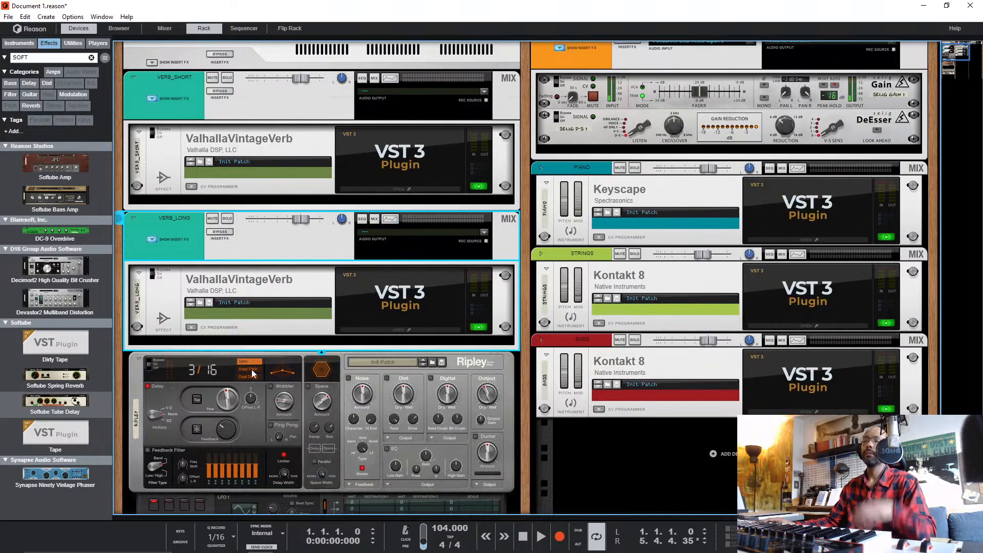
# - Show the mixer above the rack and examine the channel sends and FX return section
pyautogui.scroll(-2, 231, 392)
pyautogui.scroll(-10, 231, 388)
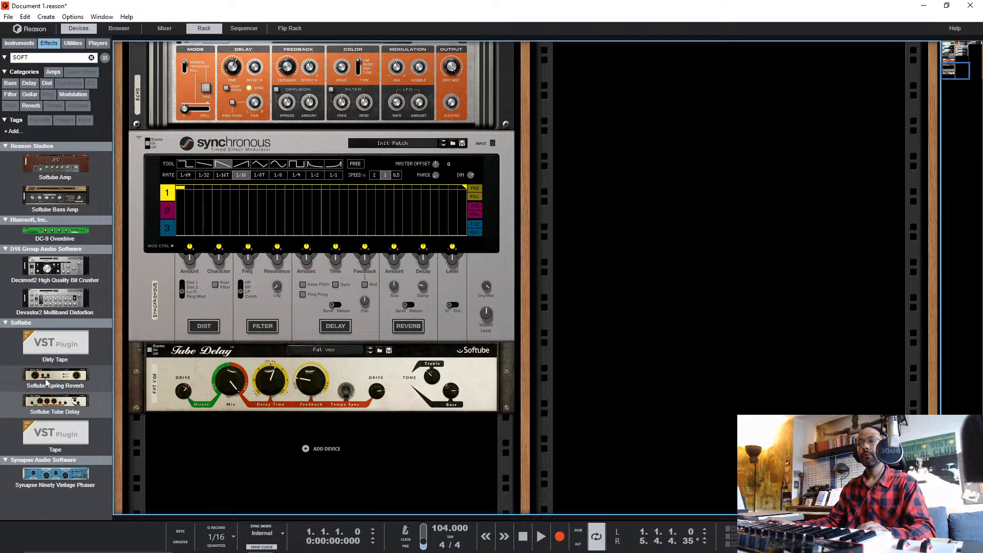
pyautogui.press('F5')
pyautogui.moveTo(238, 230); pyautogui.dragTo(240, 389)
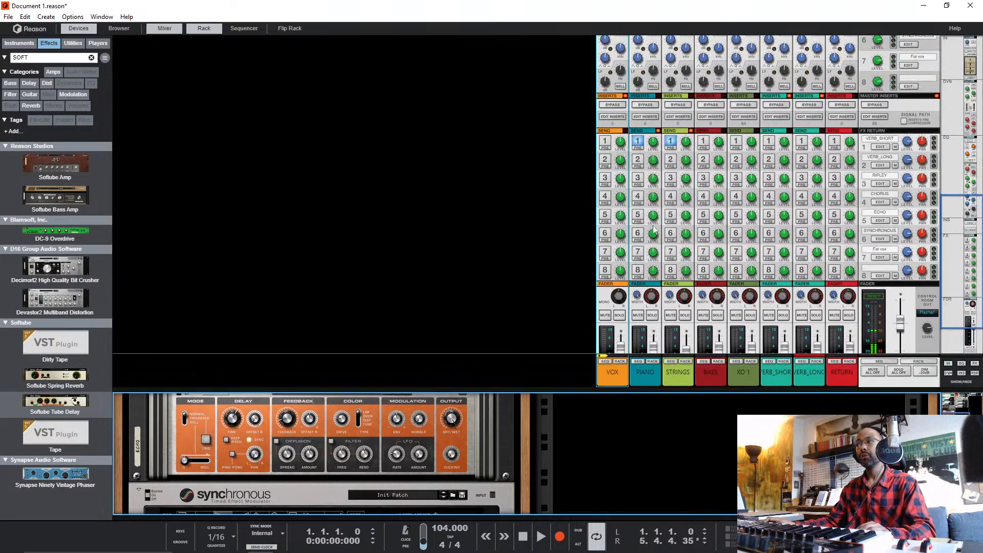
pyautogui.scroll(-2, 883, 217)
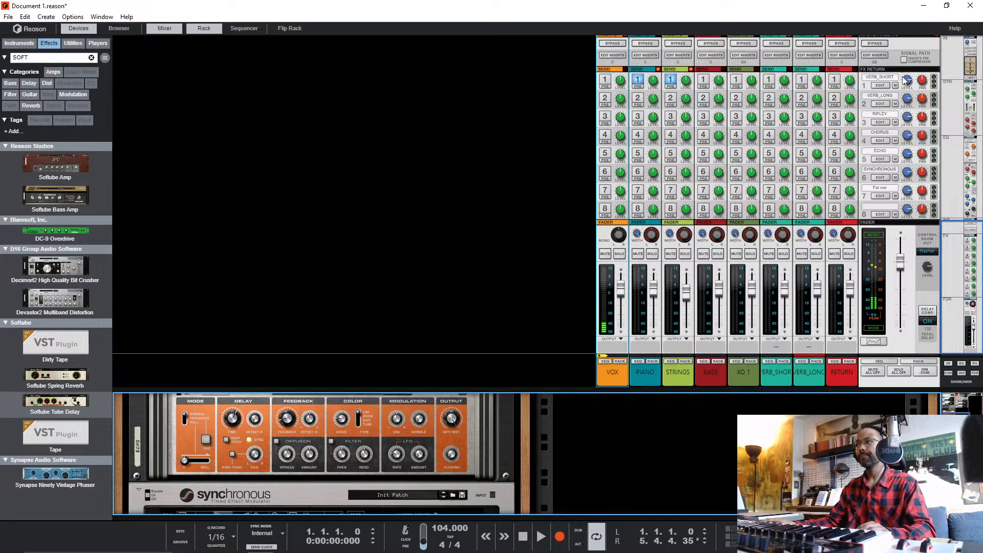
# - Show the rack in full view, clear the device search and add an Alligator Filter Gate below the Tube Delay
pyautogui.click(879, 177)
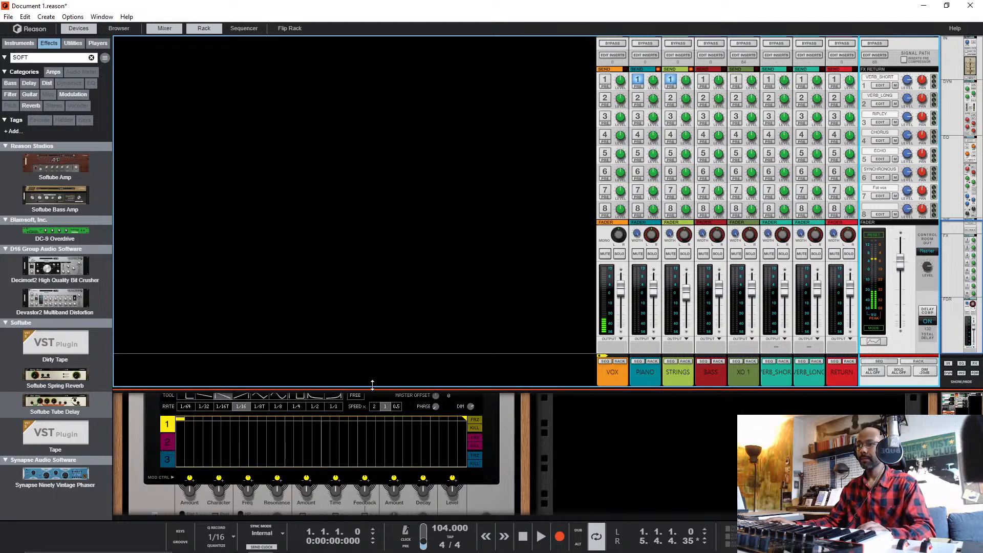
pyautogui.moveTo(372, 390); pyautogui.dragTo(365, 39)
pyautogui.scroll(1, 350, 273)
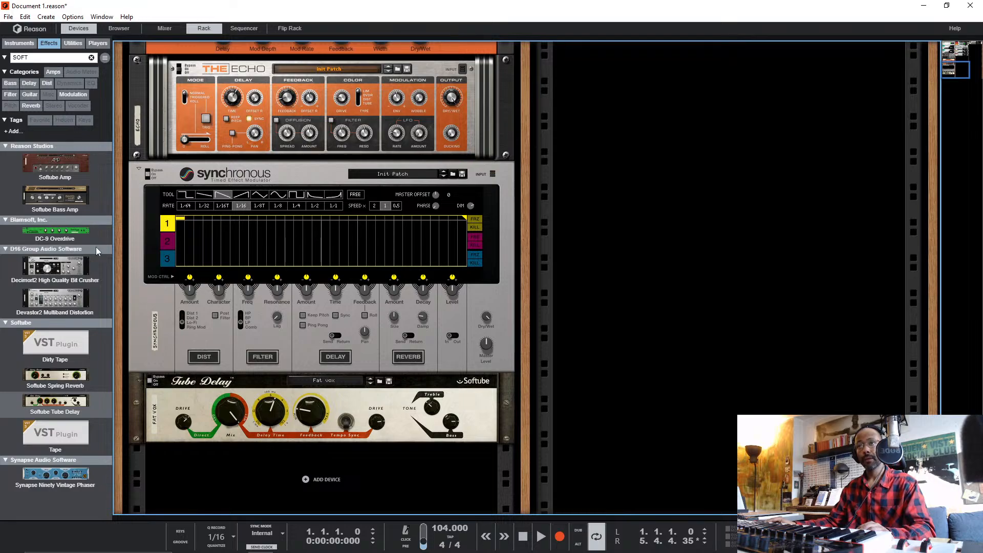
pyautogui.click(91, 57)
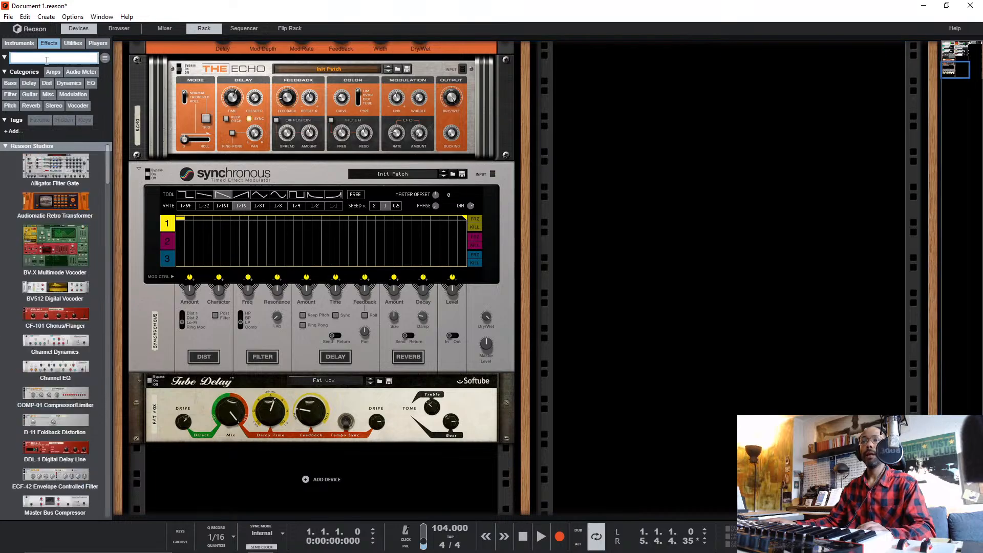
pyautogui.moveTo(56, 167)
pyautogui.mouseDown()
pyautogui.moveTo(71, 174)
pyautogui.moveTo(302, 485)
pyautogui.mouseUp()
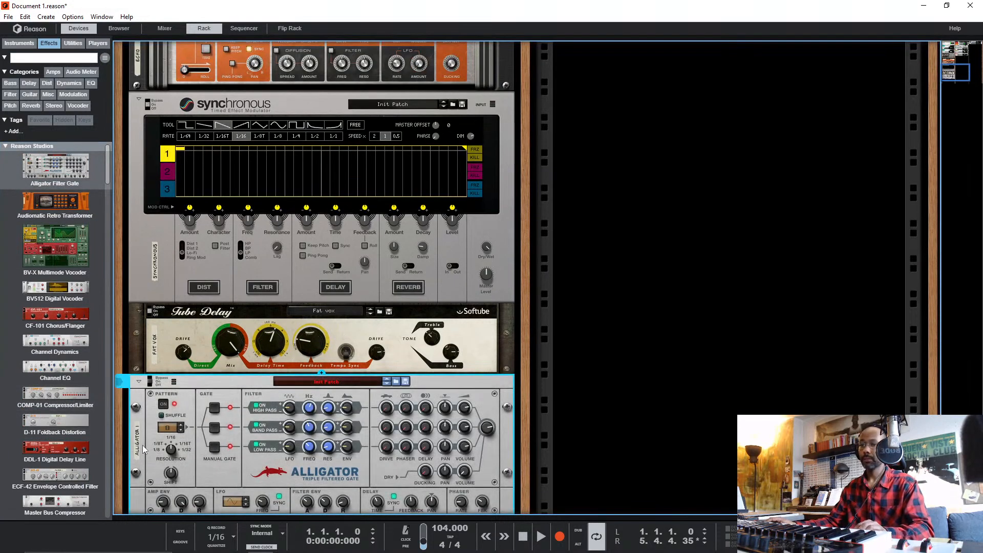
# - Rename the new Alligator Filter Gate as ALLIGATOR and deselect it
pyautogui.doubleClick(144, 449)
pyautogui.write('ALL')
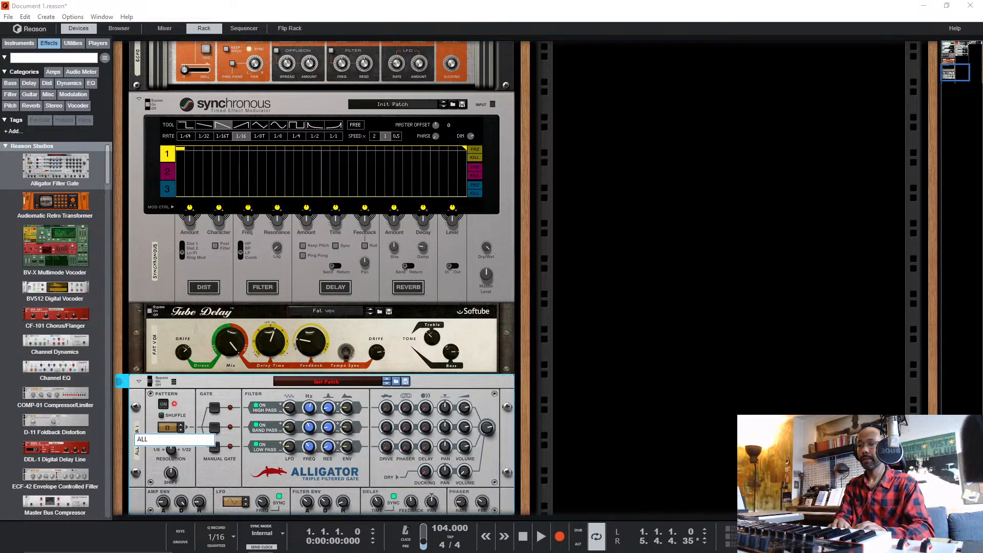
pyautogui.write('IGATOR')
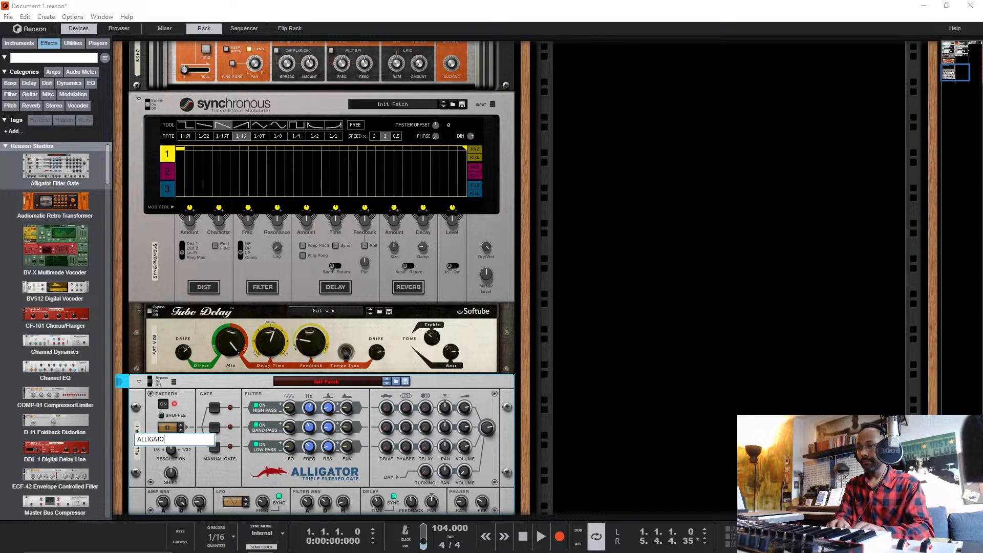
pyautogui.press('Return')
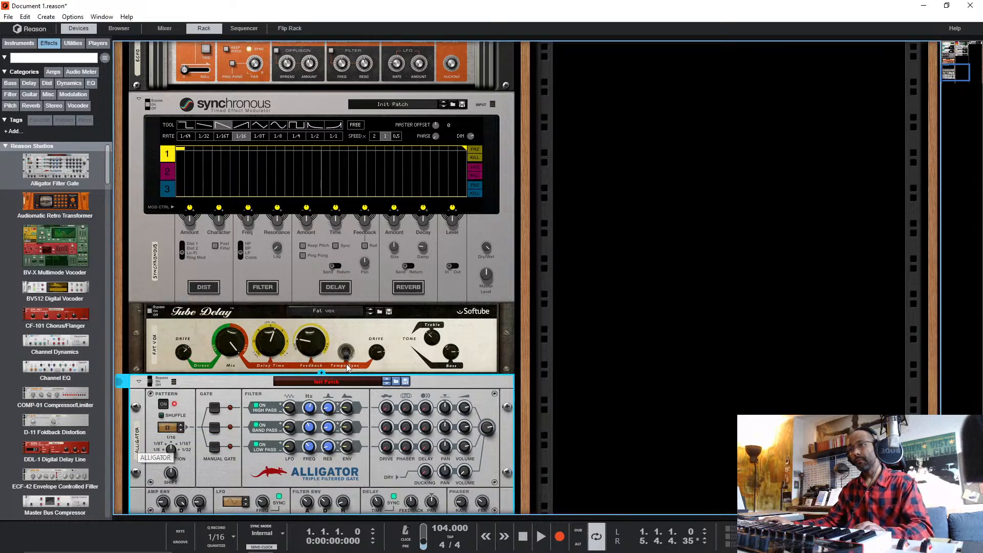
pyautogui.click(636, 192)
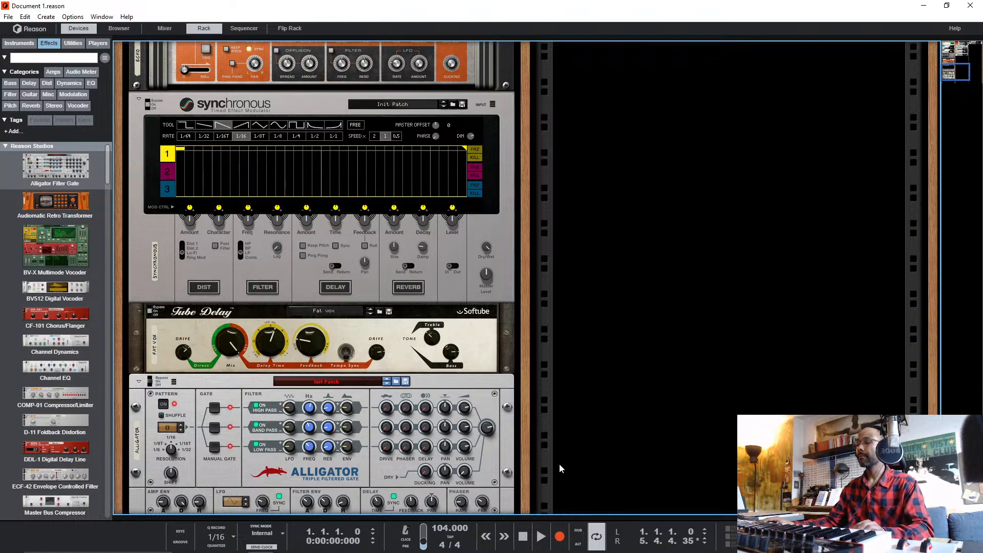
# - In the sequencer, draw an eight-bar Block 1 from bar 1 to bar 9 and extend the loop to bar 9
pyautogui.press('F7')
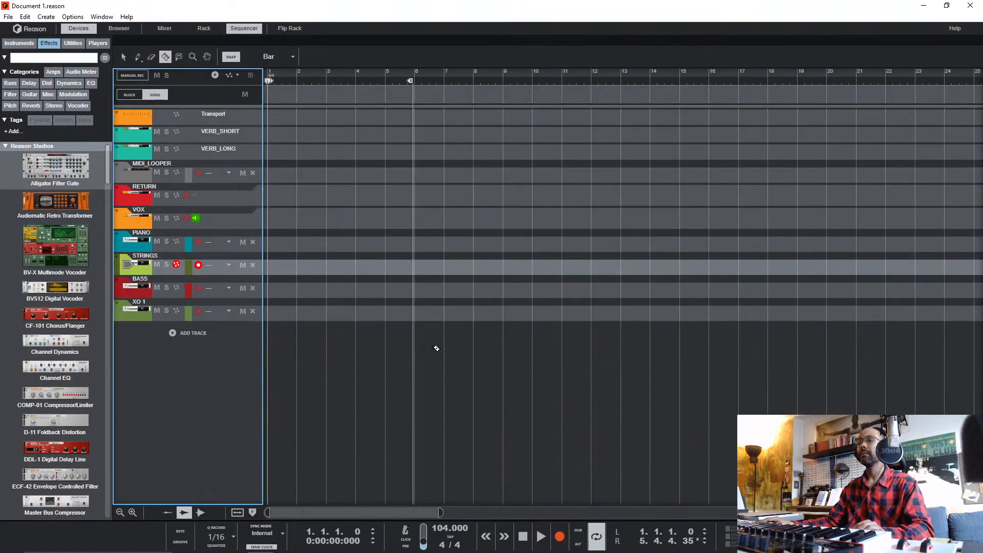
pyautogui.press('w')
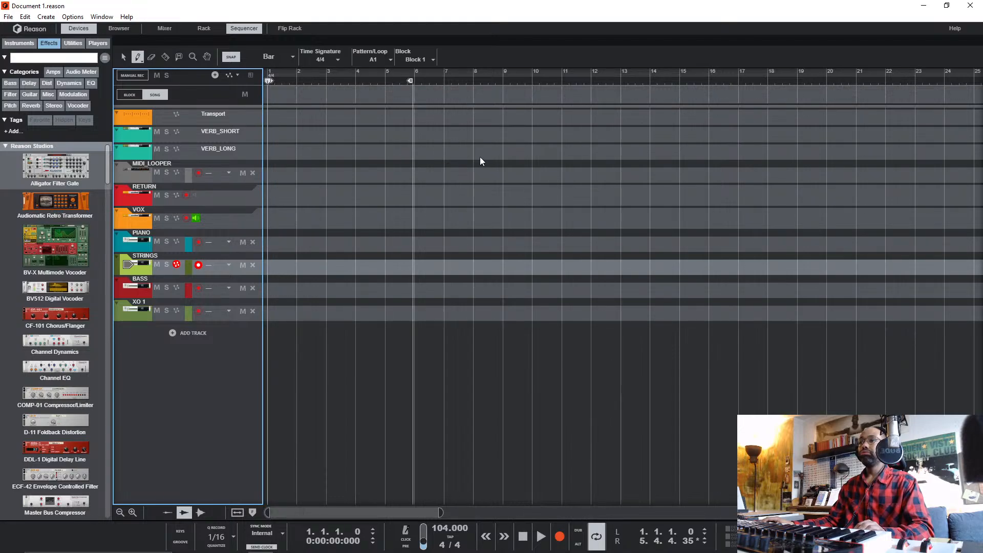
pyautogui.moveTo(278, 88); pyautogui.dragTo(502, 95)
pyautogui.moveTo(410, 82); pyautogui.dragTo(500, 80)
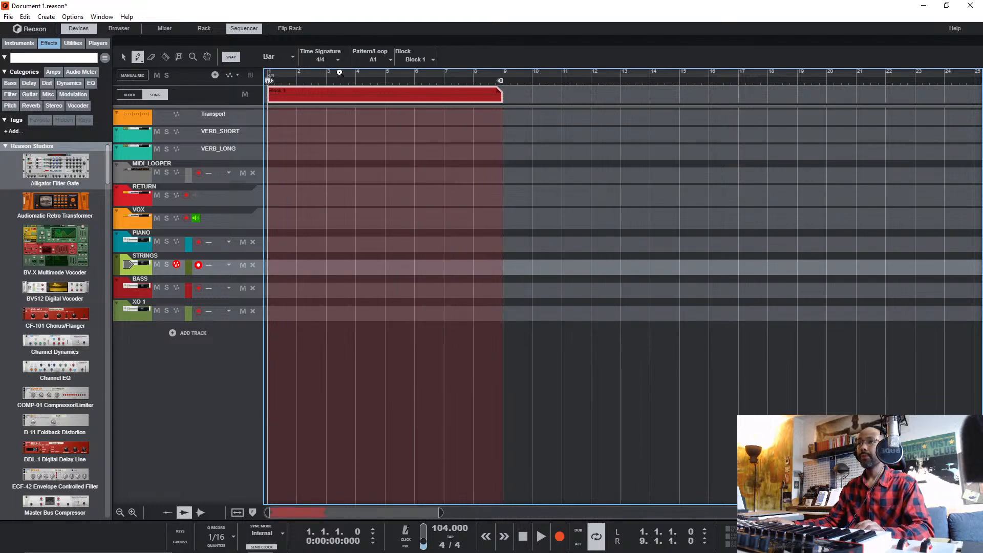
pyautogui.scroll(5, 500, 250)
pyautogui.scroll(-2, 493, 188)
# - Open the XO 1 track's instrument and load its "-- init --" preset
pyautogui.click(131, 314)
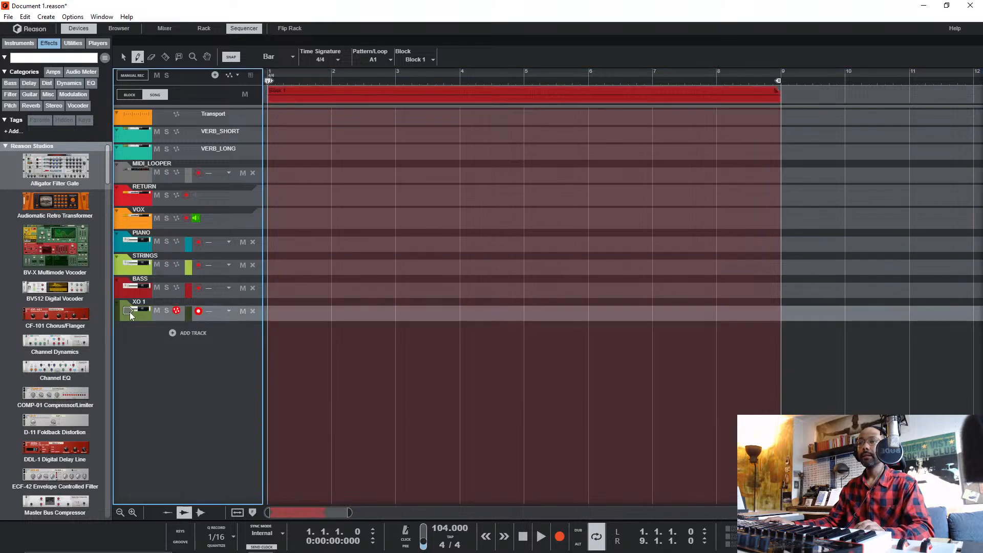
pyautogui.doubleClick(143, 312)
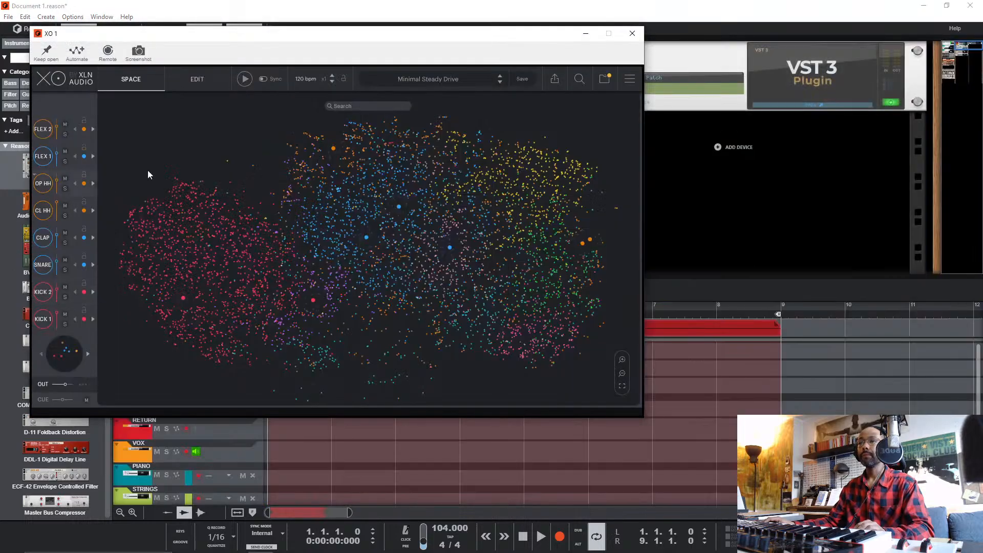
pyautogui.click(466, 79)
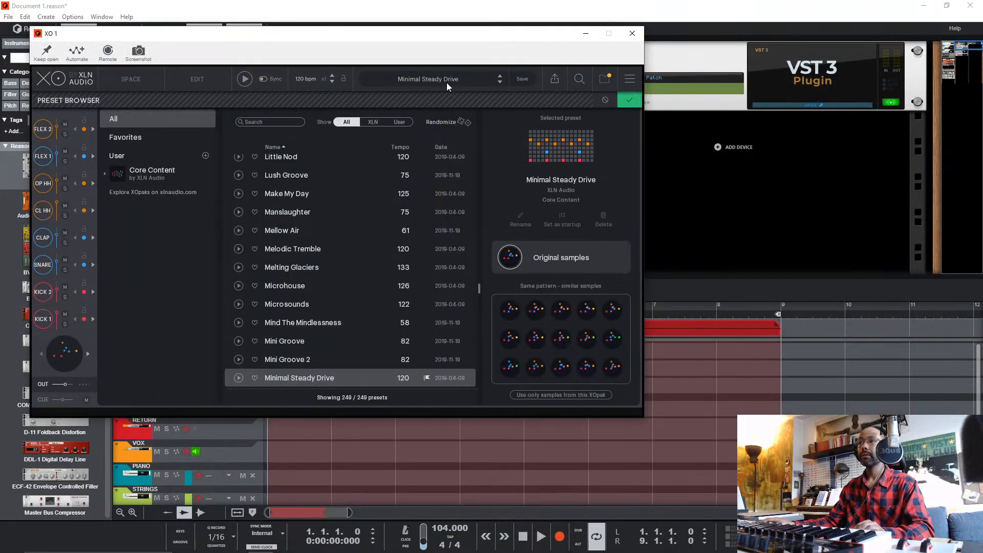
pyautogui.scroll(5, 278, 253)
pyautogui.scroll(15, 278, 253)
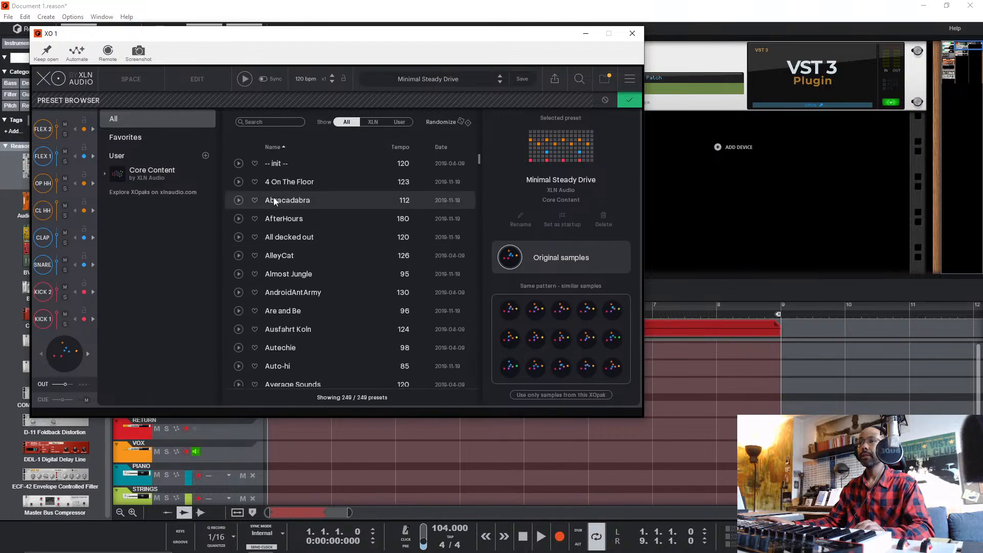
pyautogui.click(279, 165)
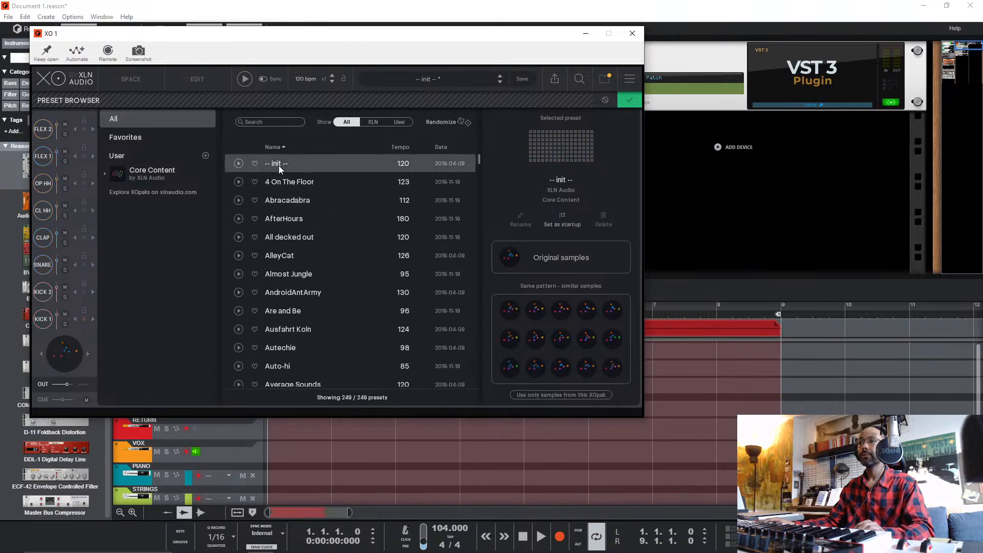
pyautogui.click(625, 103)
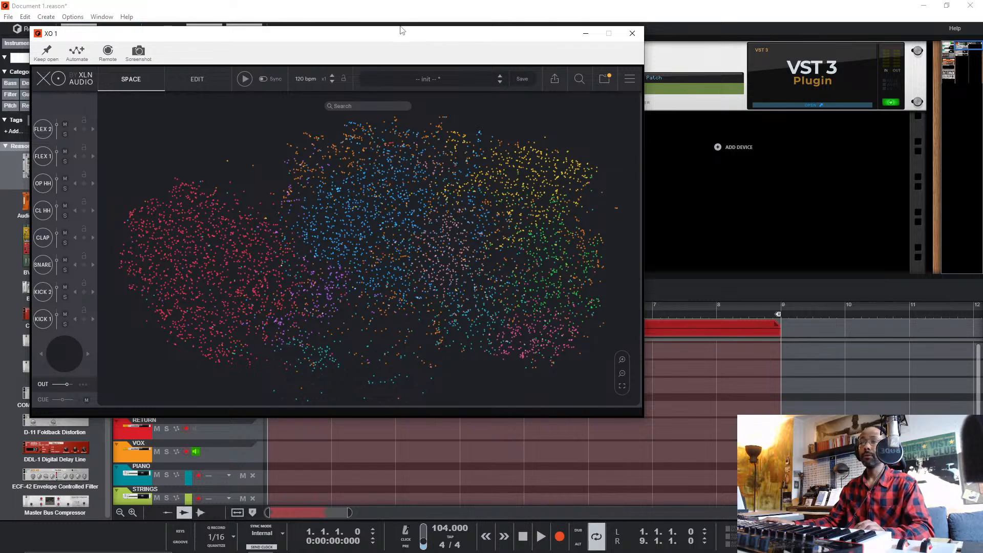
# - Move the XO window aside, remove the Effects filter from the device list and look through all devices
pyautogui.moveTo(388, 37); pyautogui.dragTo(517, 98)
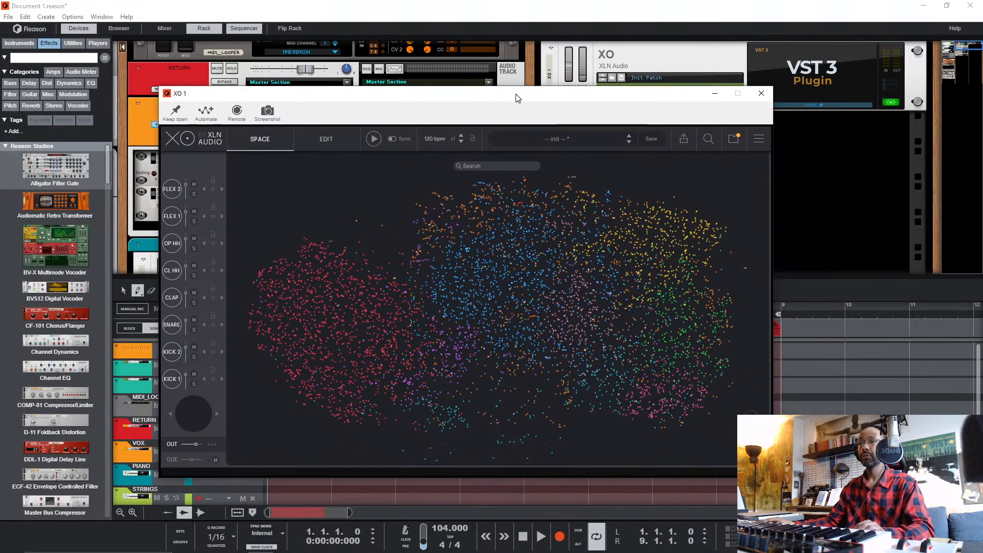
pyautogui.click(49, 44)
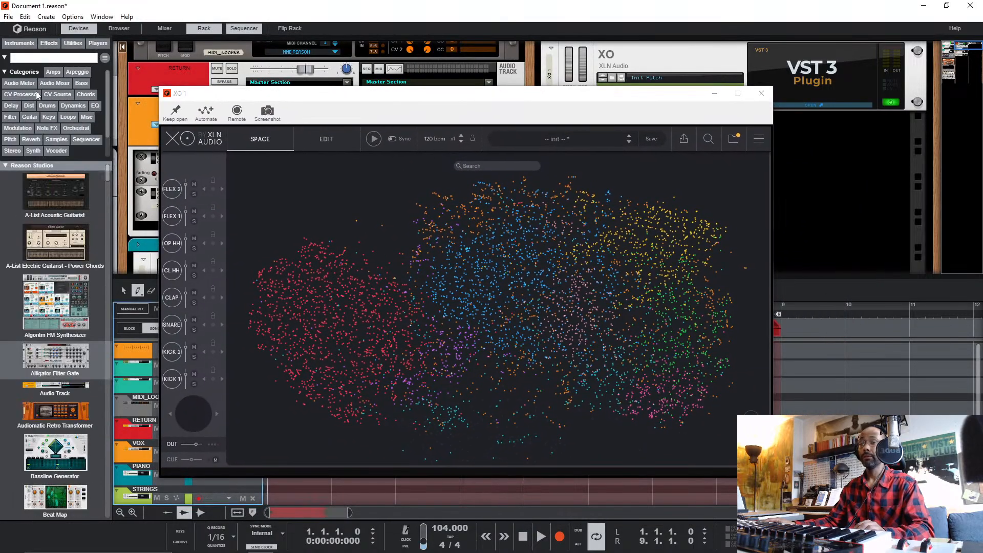
pyautogui.scroll(-5, 20, 322)
pyautogui.scroll(-20, 20, 321)
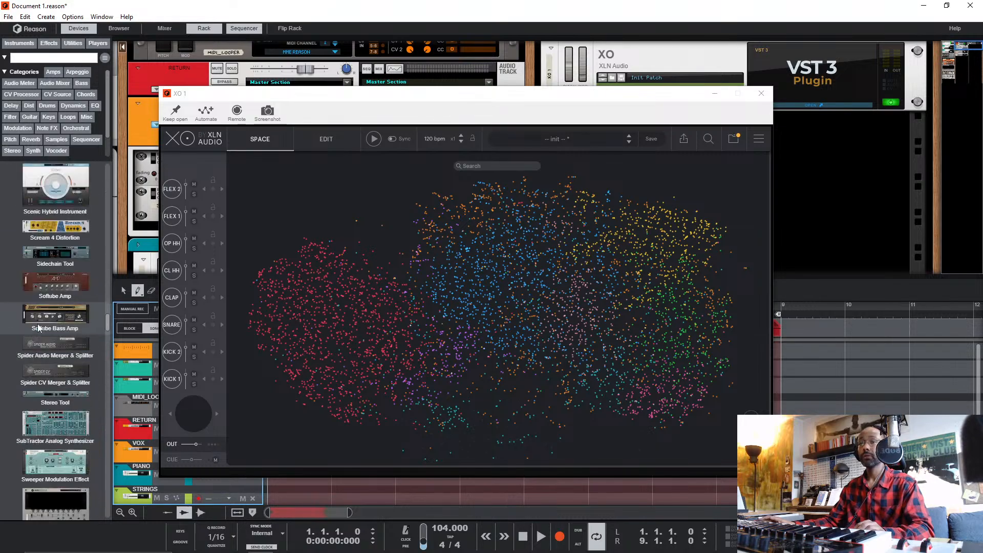
pyautogui.scroll(10, 39, 326)
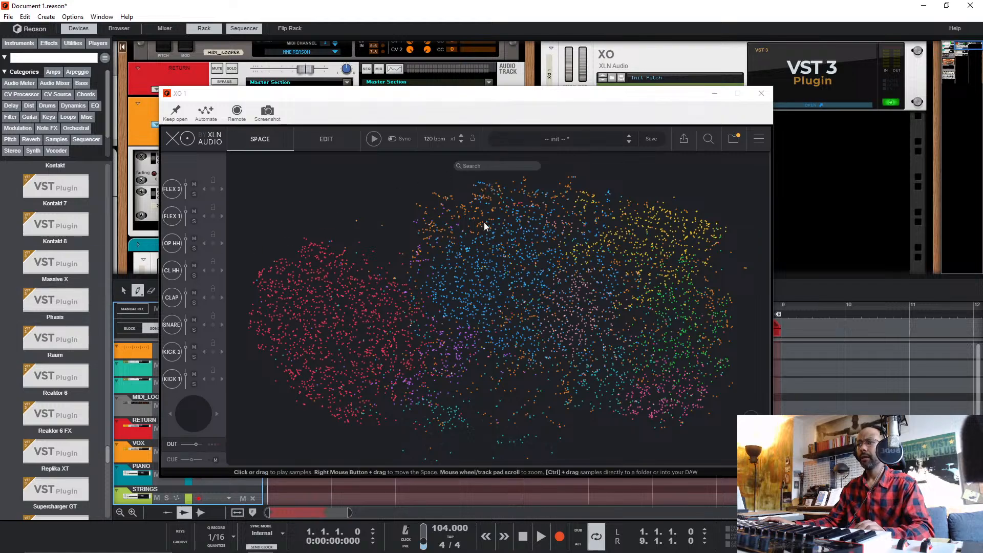
# - Audition a tom sample in XO's sample space, examine the Kick 1 hot swap sample browser, and minimize the plugin window
pyautogui.scroll(-4, 450, 303)
pyautogui.click(453, 351)
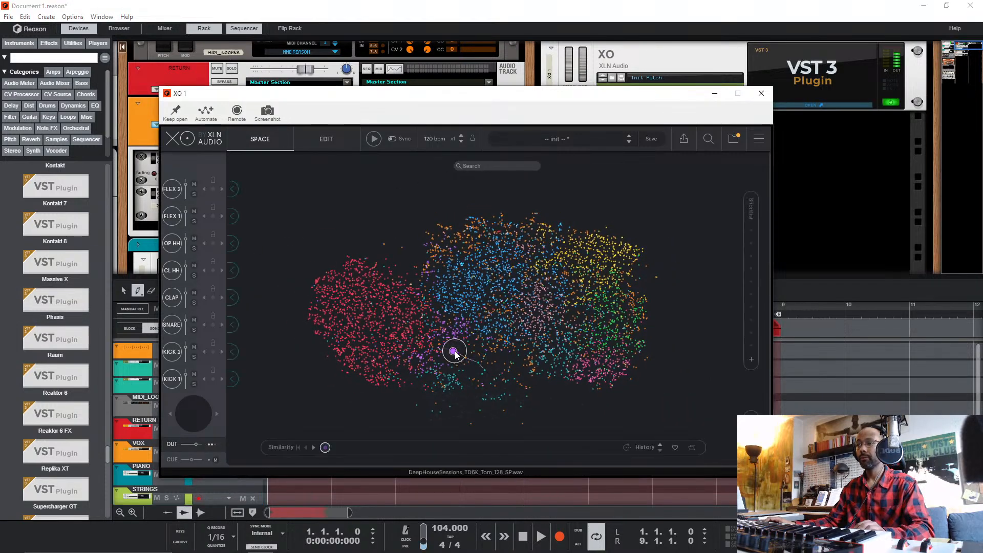
pyautogui.moveTo(612, 419); pyautogui.dragTo(545, 389)
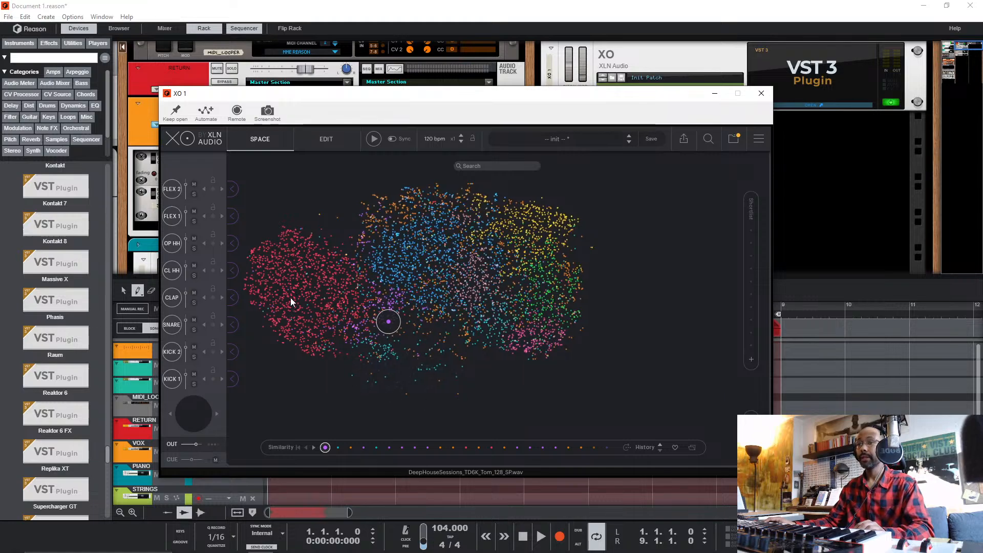
pyautogui.click(211, 381)
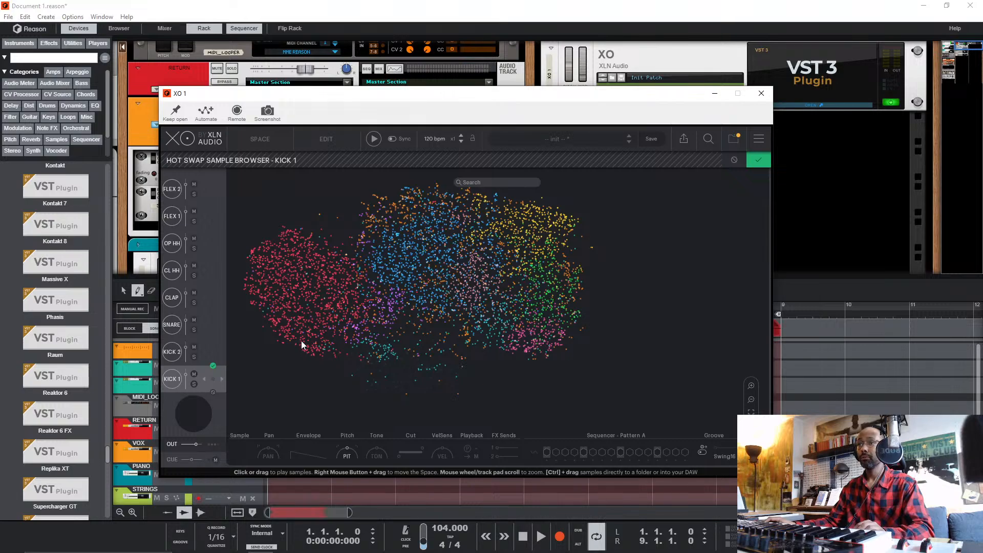
pyautogui.scroll(2, 371, 293)
pyautogui.scroll(2, 358, 289)
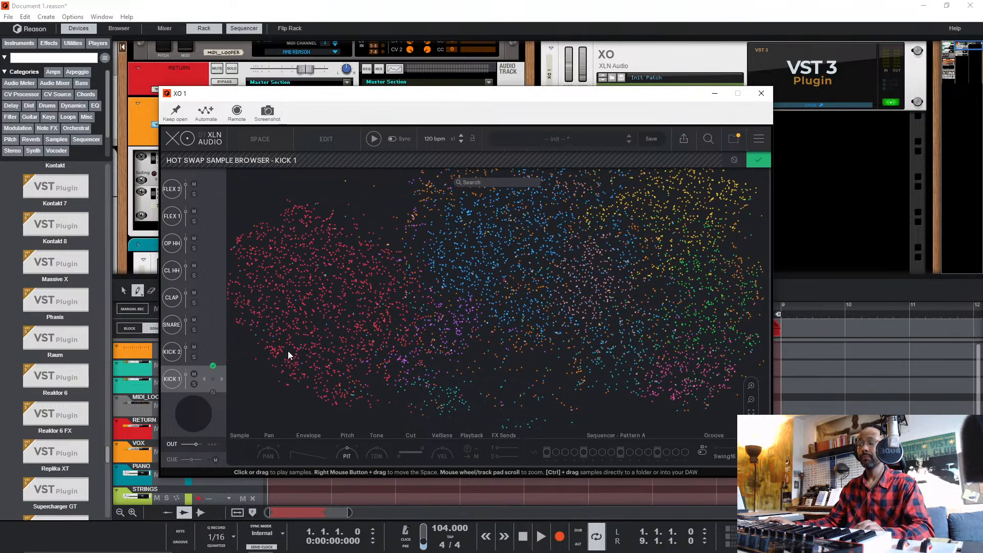
pyautogui.scroll(-3, 308, 335)
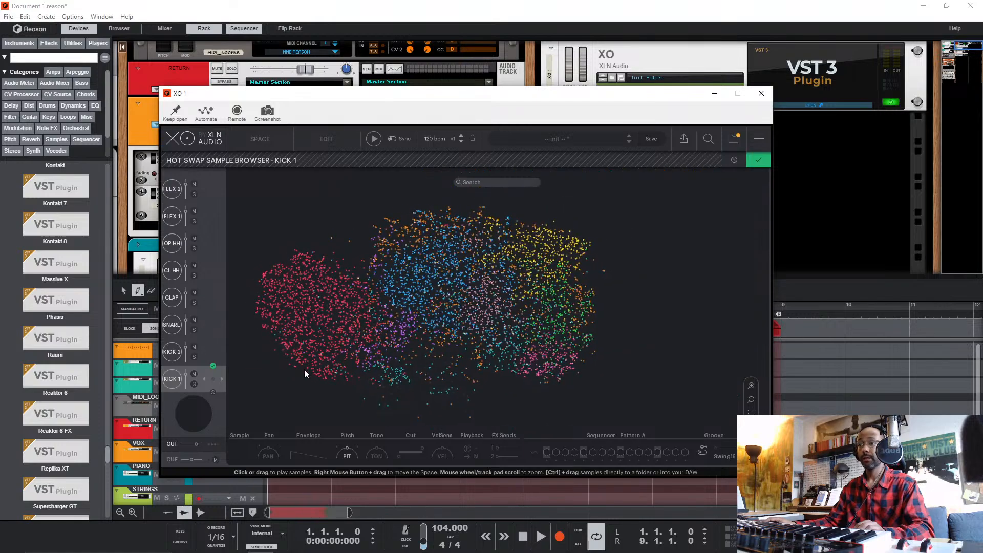
pyautogui.click(714, 94)
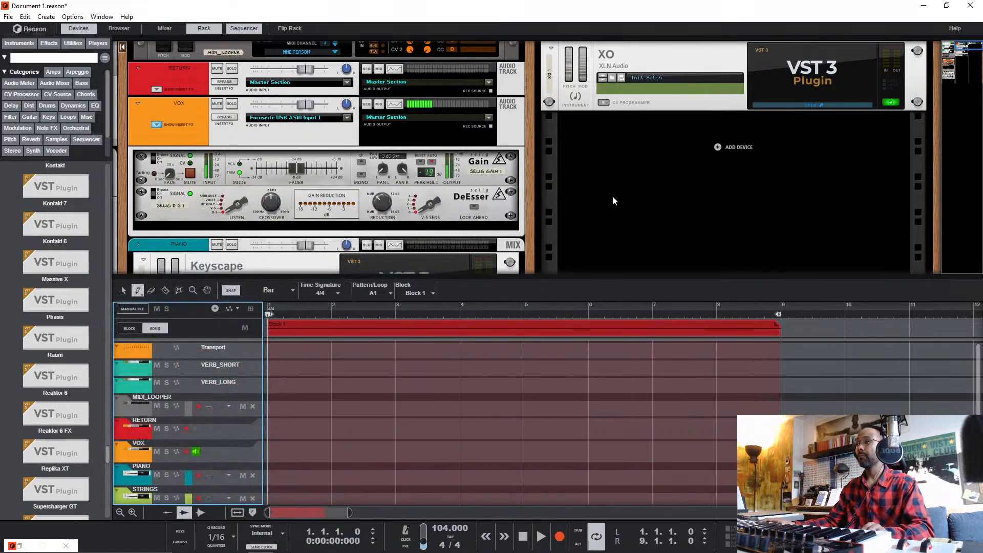
# - Show the rear of the rack in full view with the device list hidden
pyautogui.moveTo(586, 277); pyautogui.dragTo(571, 440)
pyautogui.scroll(2, 610, 197)
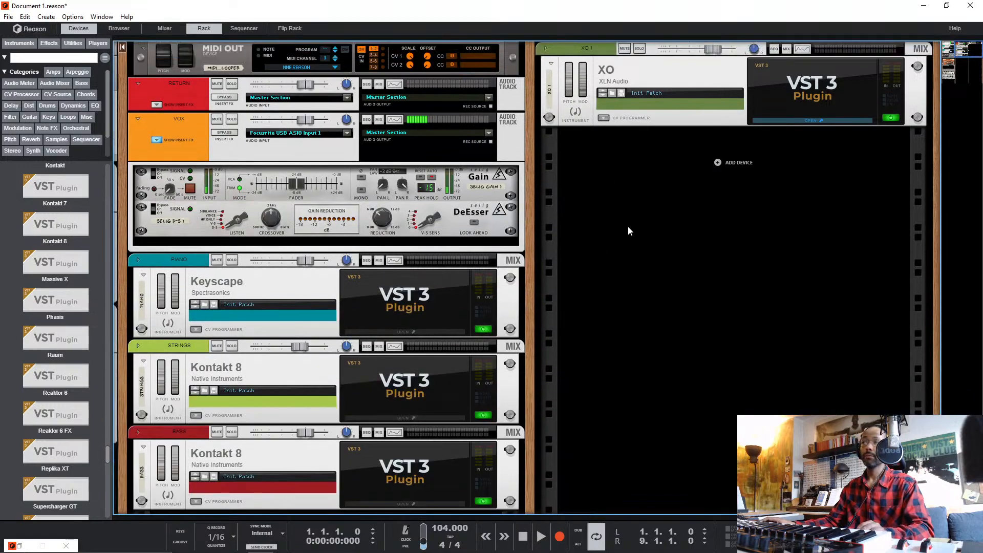
pyautogui.press('Tab')
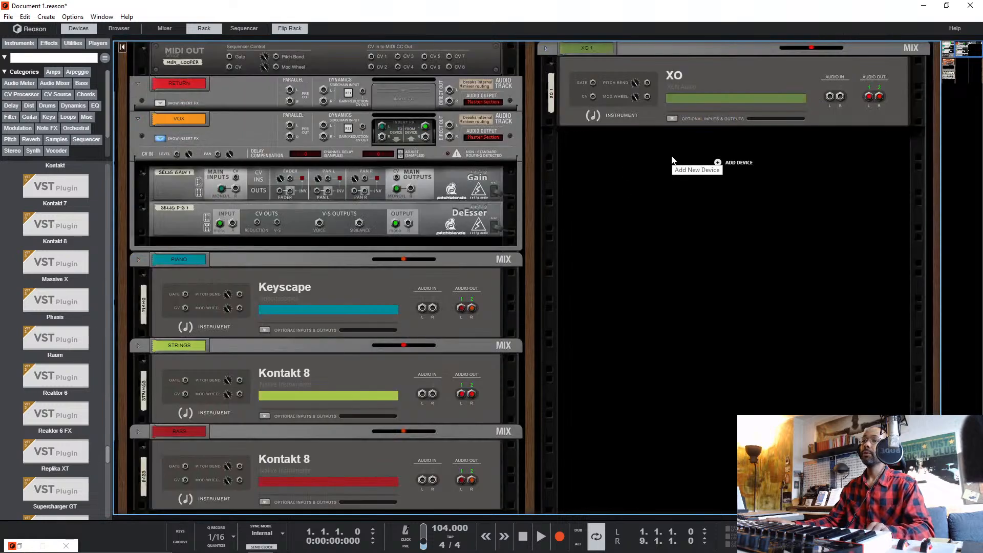
pyautogui.click(78, 28)
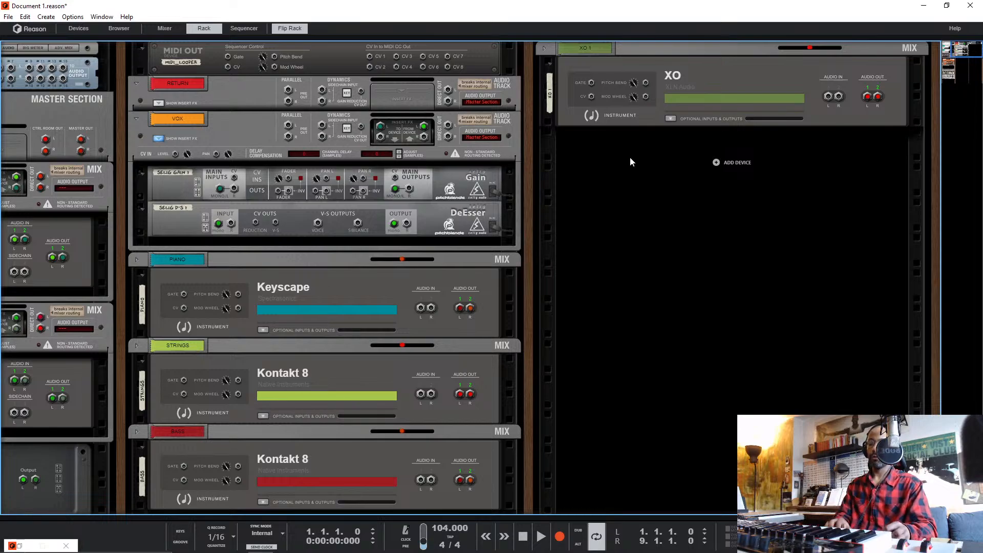
# - Create seven mix channels below the XO instrument
pyautogui.hotkey('ctrl', 'shift', 't')
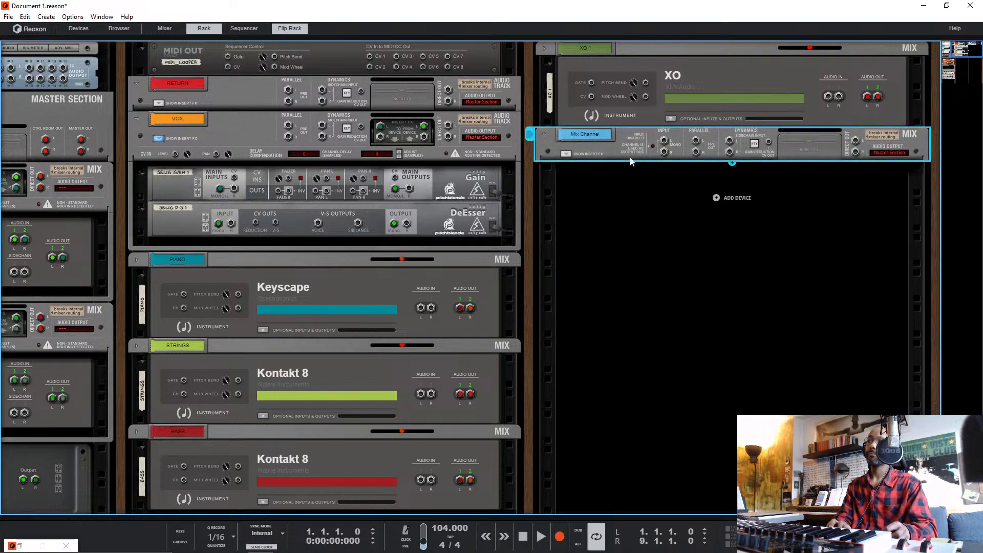
pyautogui.hotkey('ctrl', 'shift', 't')
pyautogui.hotkey('ctrl', 'shift', 't')
pyautogui.hotkey('ctrl', 'shift', 't')
pyautogui.hotkey('ctrl', 'shift', 't')
pyautogui.hotkey('ctrl', 'shift', 't')
pyautogui.hotkey('ctrl', 'shift', 't')
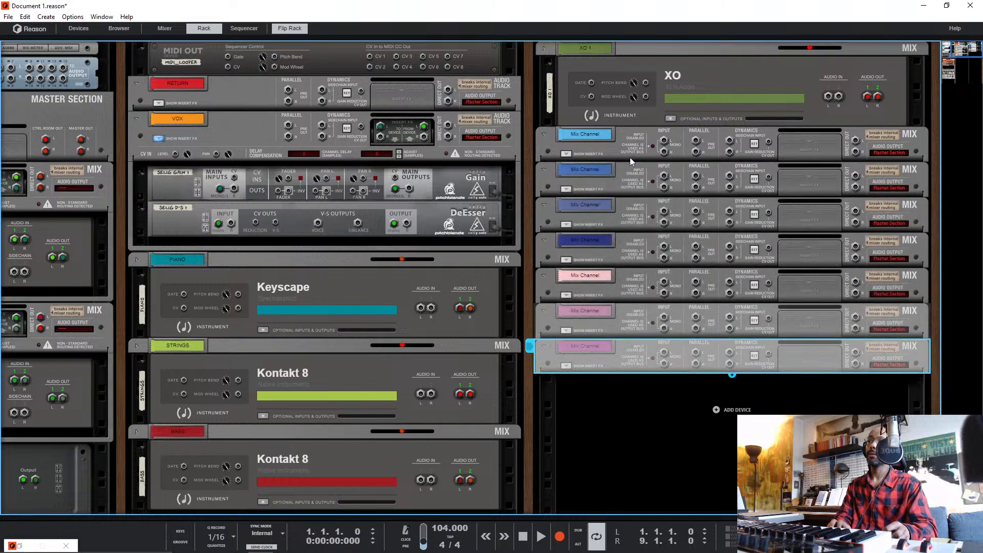
# - Reveal XO's optional outputs and cable output pairs 3/4 through 15/16 to the inputs of the seven mix channels in order
pyautogui.click(670, 118)
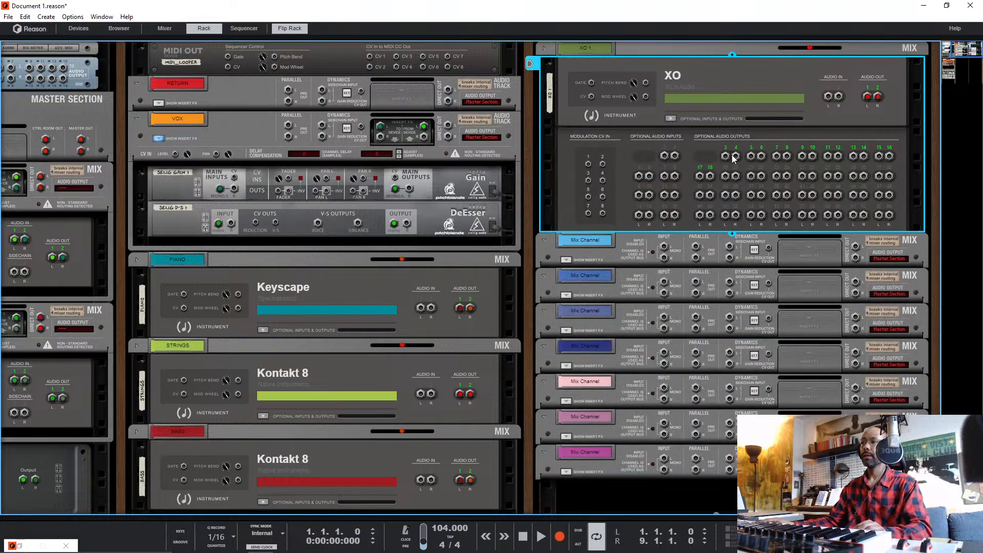
pyautogui.moveTo(726, 157); pyautogui.dragTo(664, 246)
pyautogui.moveTo(666, 283); pyautogui.dragTo(664, 318)
pyautogui.moveTo(803, 160); pyautogui.dragTo(664, 353)
pyautogui.moveTo(828, 157); pyautogui.dragTo(664, 387)
pyautogui.moveTo(854, 157); pyautogui.dragTo(660, 468)
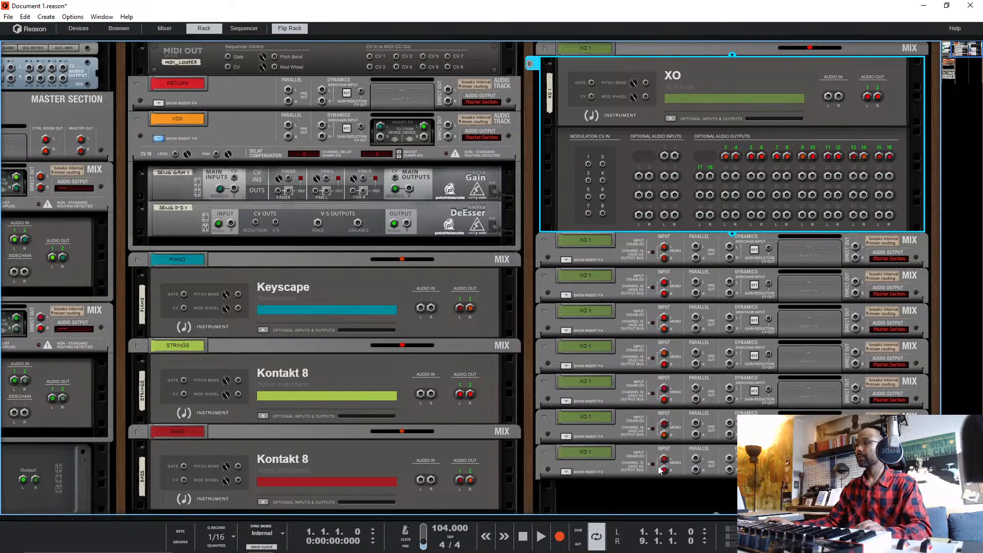
# - Add an eighth mix channel below the seven XO output channels
pyautogui.click(623, 493)
pyautogui.hotkey('ctrl', 'v')
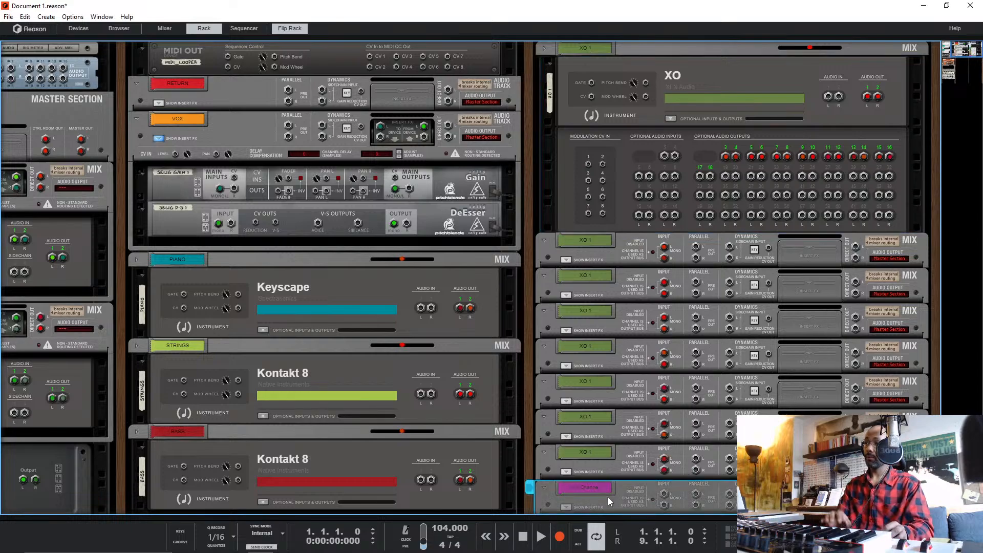
# - Cable XO's output pair 17/18 to the eighth mix channel's input and collapse XO's CV programmer on the rack front
pyautogui.moveTo(699, 176); pyautogui.dragTo(665, 448)
pyautogui.press('Tab')
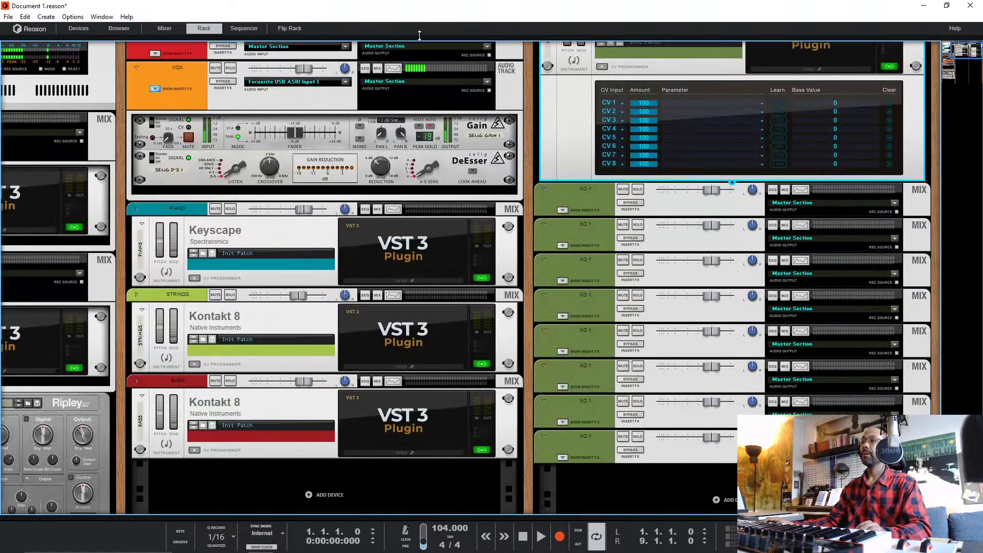
pyautogui.click(603, 68)
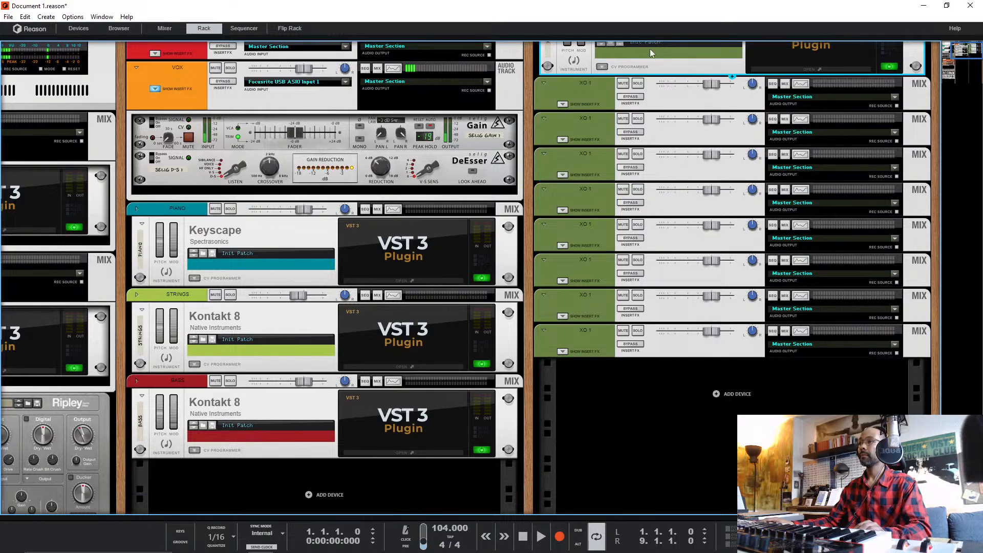
# - Try to color the XO channels Asparagus in the mixer, selecting them as a range from the first one
pyautogui.press('F5')
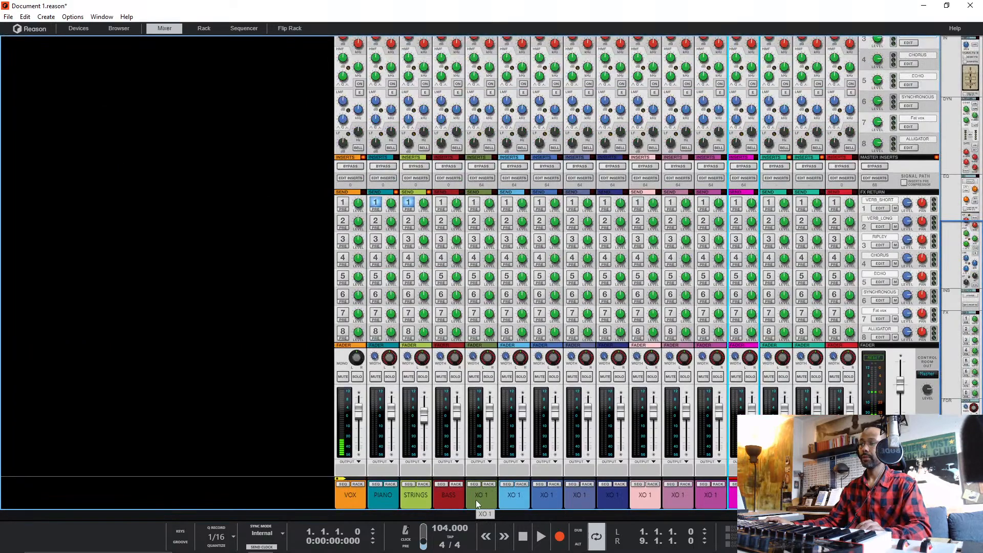
pyautogui.click(489, 496)
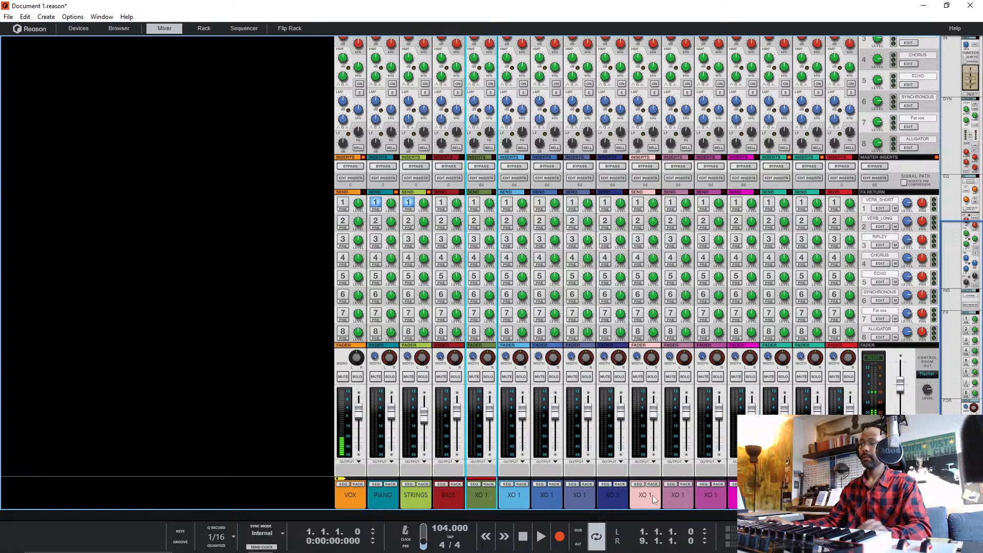
pyautogui.keyDown('shift'); pyautogui.click(719, 505); pyautogui.keyUp('shift')
pyautogui.rightClick(484, 496)
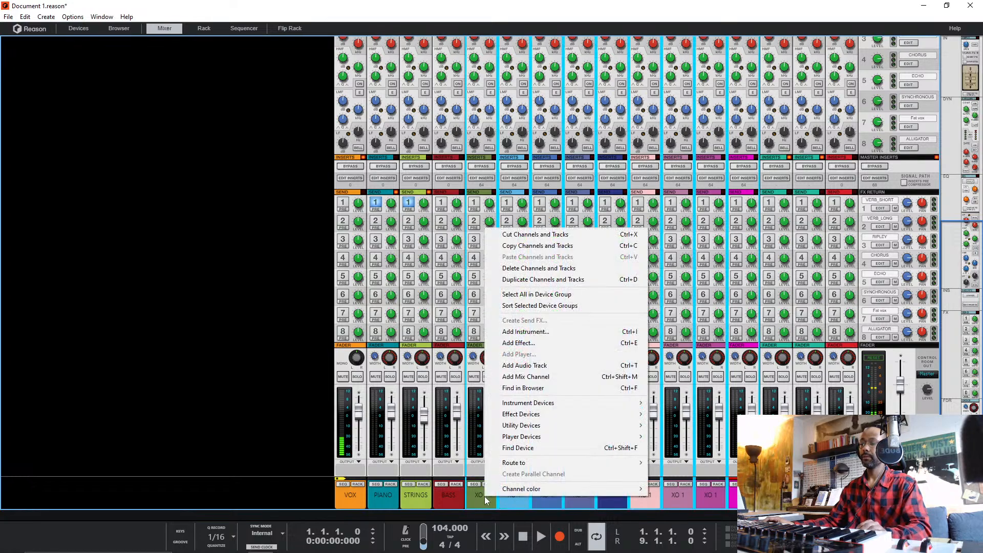
pyautogui.moveTo(552, 492)
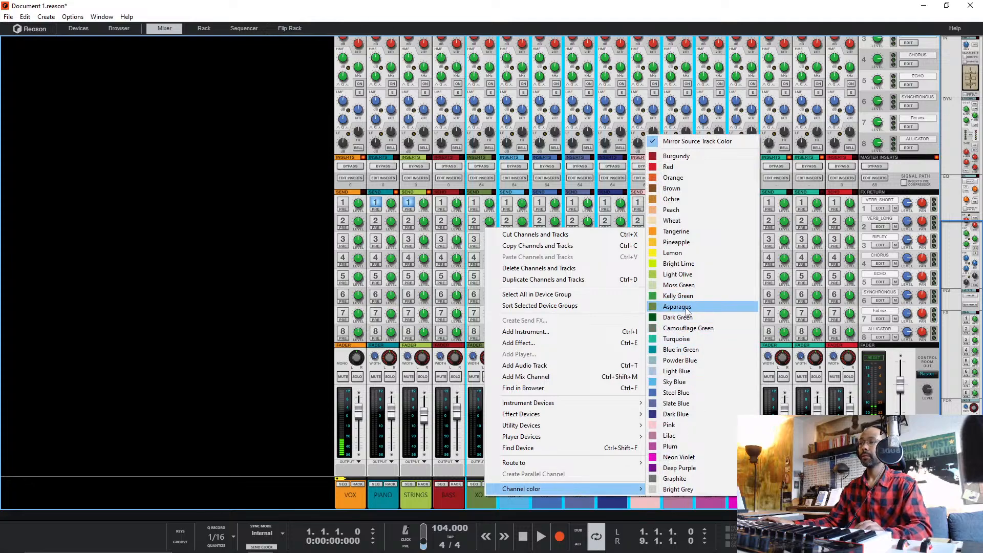
pyautogui.click(686, 309)
# - Try to color the XO mixer channels from the second one onwards Asparagus
pyautogui.click(520, 490)
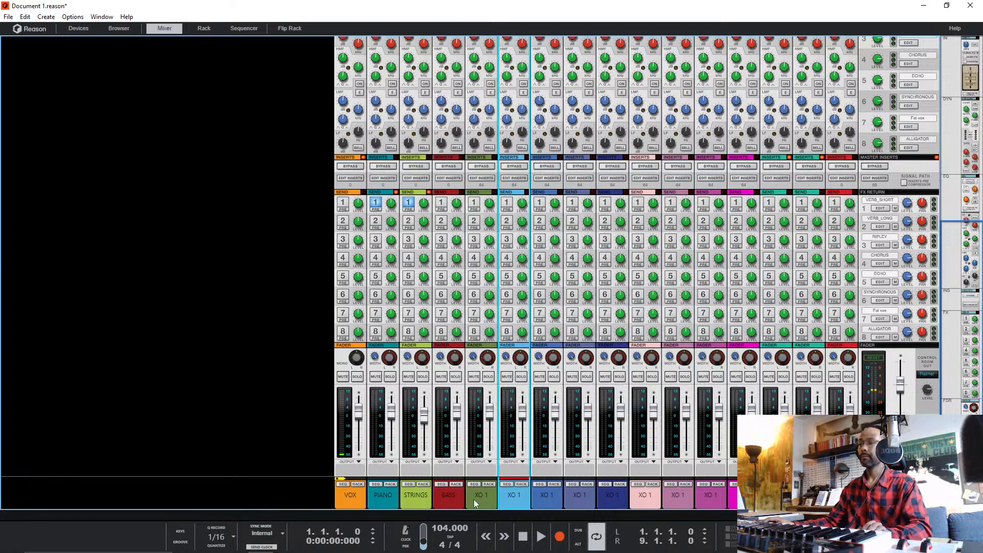
pyautogui.keyDown('shift'); pyautogui.click(739, 498); pyautogui.keyUp('shift')
pyautogui.rightClick(518, 498)
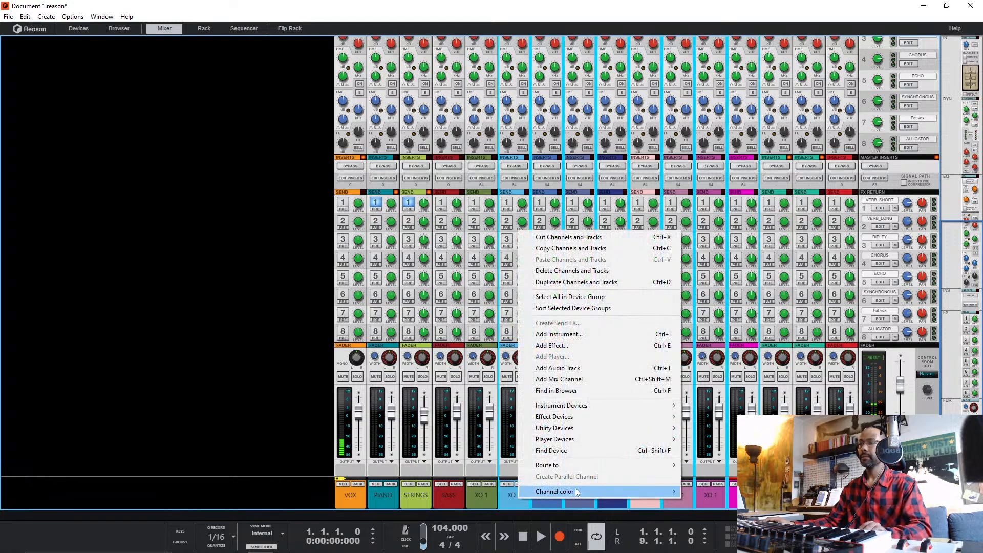
pyautogui.moveTo(576, 489)
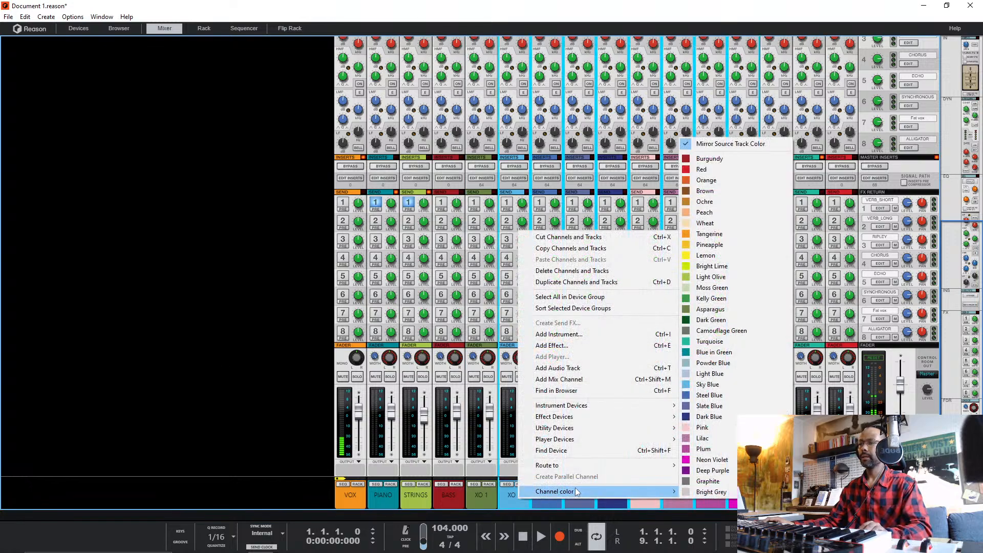
pyautogui.click(741, 309)
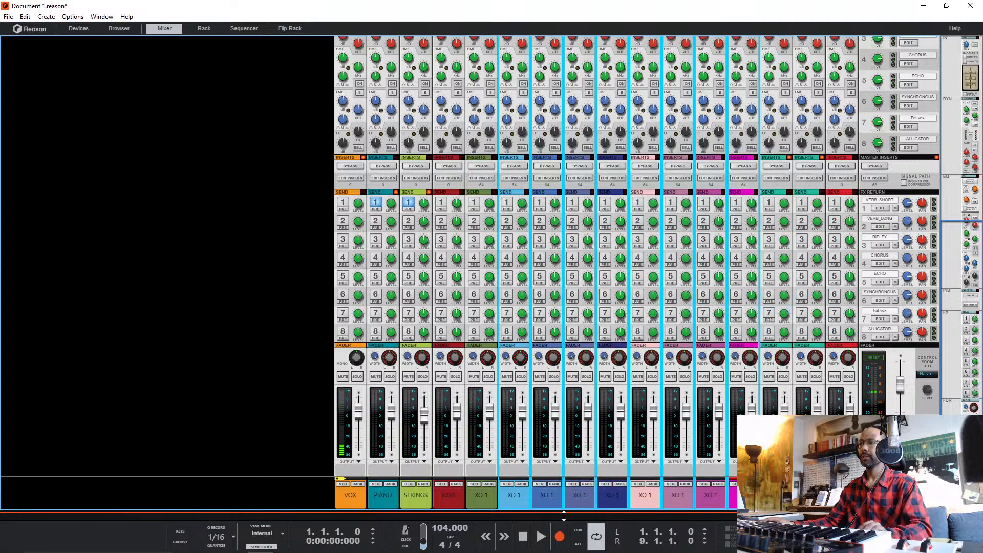
# - Try the Asparagus channel color on the second XO channel alone and on the fifth XO channel alone
pyautogui.rightClick(517, 499)
pyautogui.moveTo(572, 495)
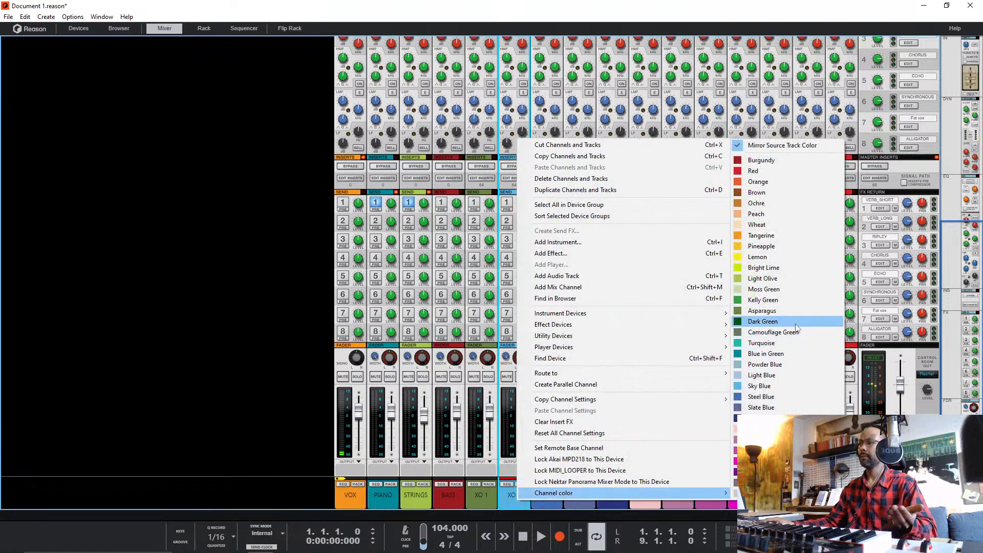
pyautogui.click(788, 310)
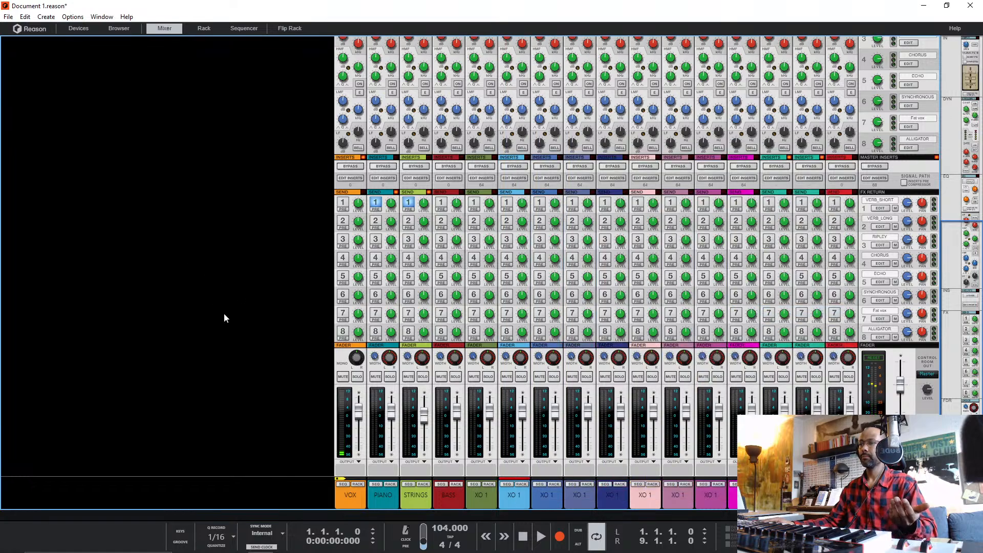
pyautogui.rightClick(613, 497)
pyautogui.moveTo(659, 495)
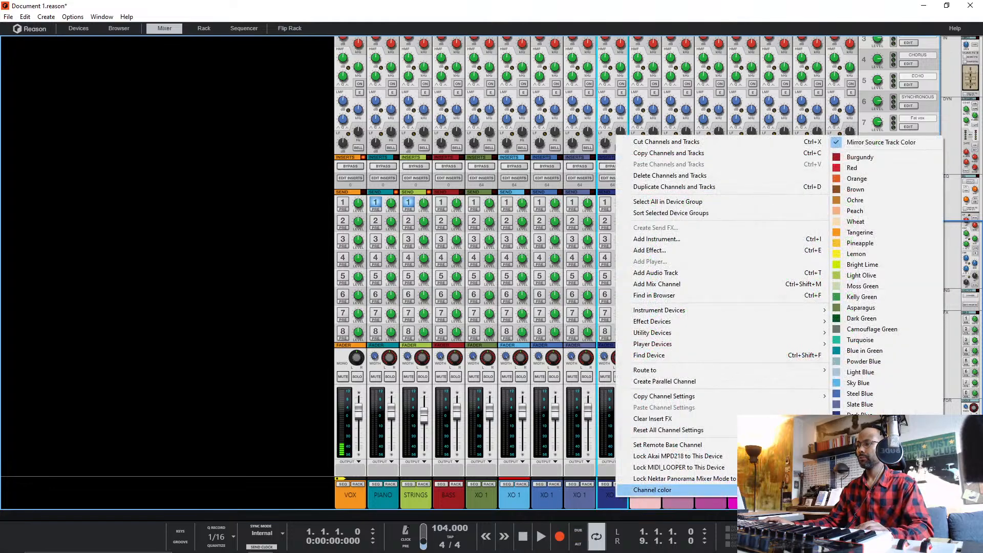
pyautogui.click(868, 310)
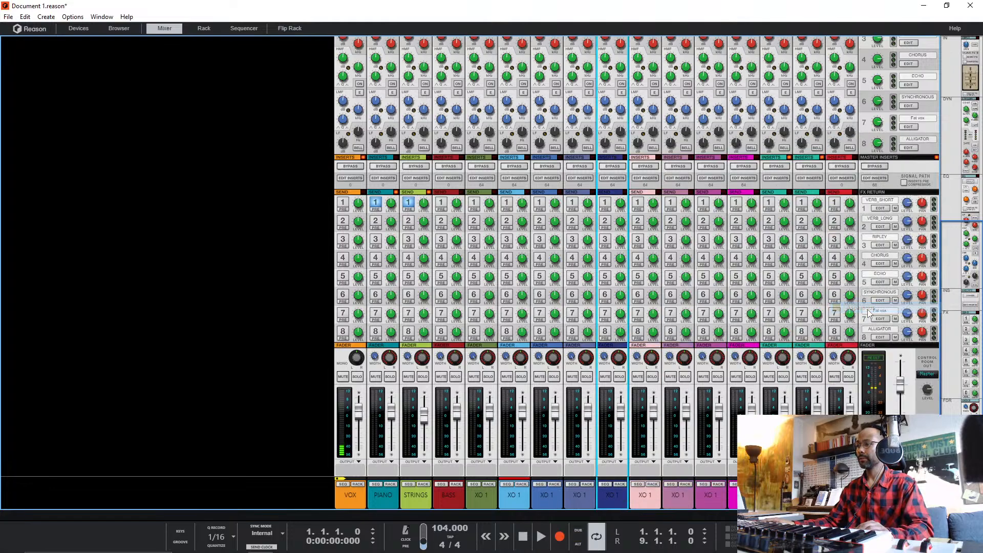
# - Apply the Pineapple channel color from the second XO channel
pyautogui.click(485, 503)
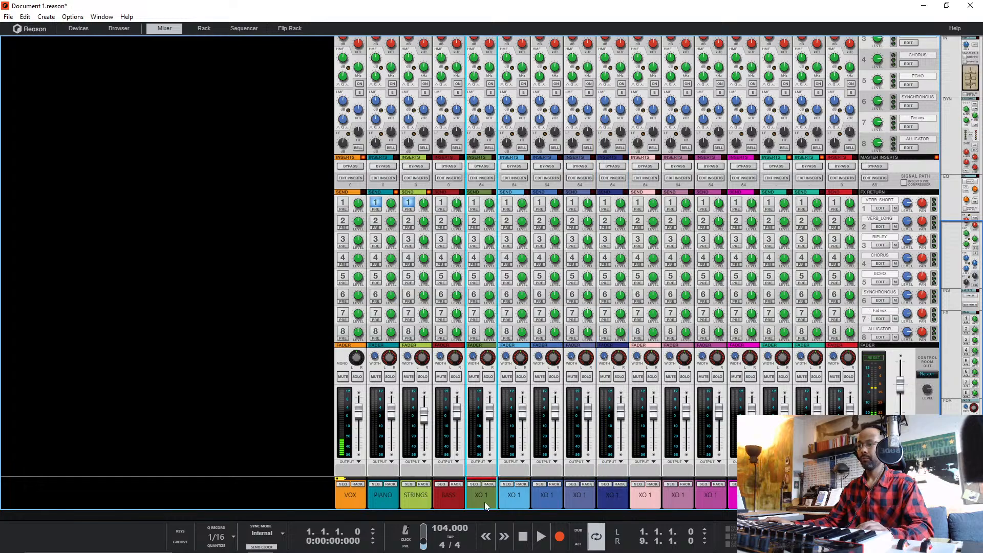
pyautogui.rightClick(518, 498)
pyautogui.moveTo(591, 492)
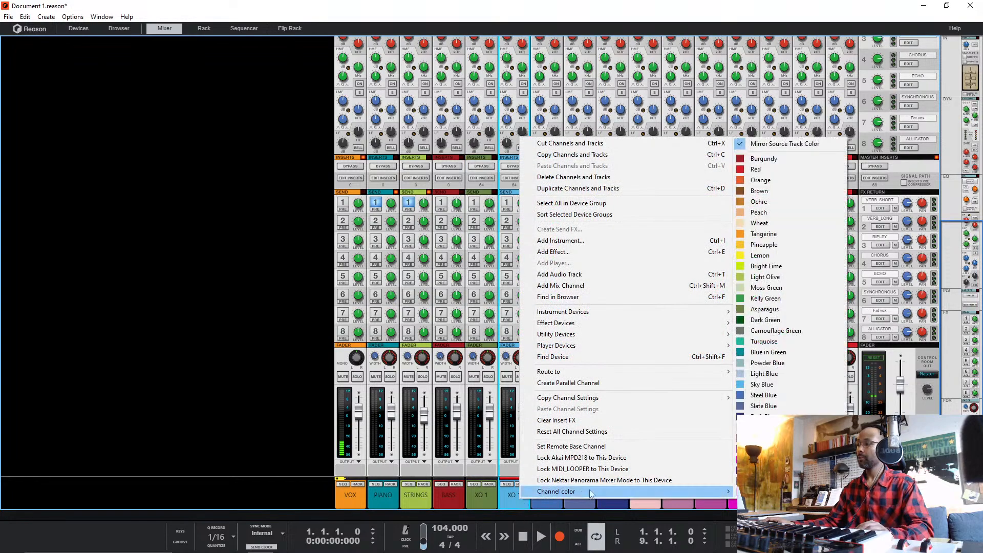
pyautogui.click(779, 244)
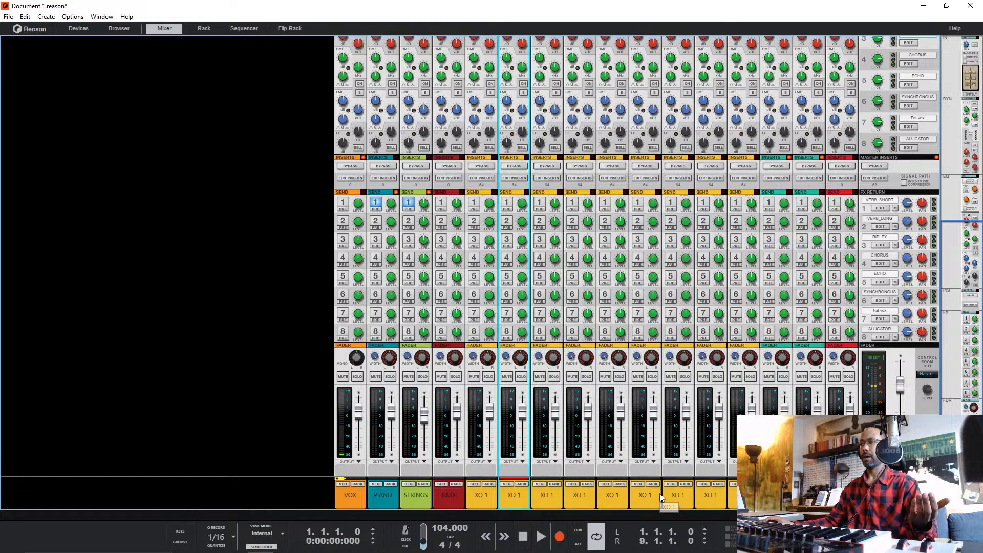
# - Select all the XO mixer channels and set their channel color to Asparagus
pyautogui.click(477, 499)
pyautogui.keyDown('shift'); pyautogui.click(743, 498); pyautogui.keyUp('shift')
pyautogui.rightClick(481, 495)
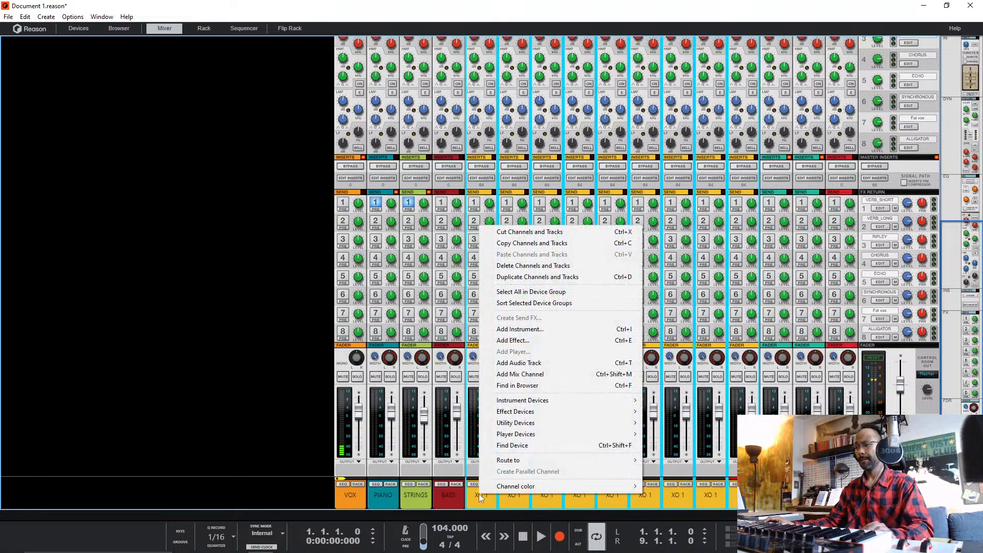
pyautogui.moveTo(534, 489)
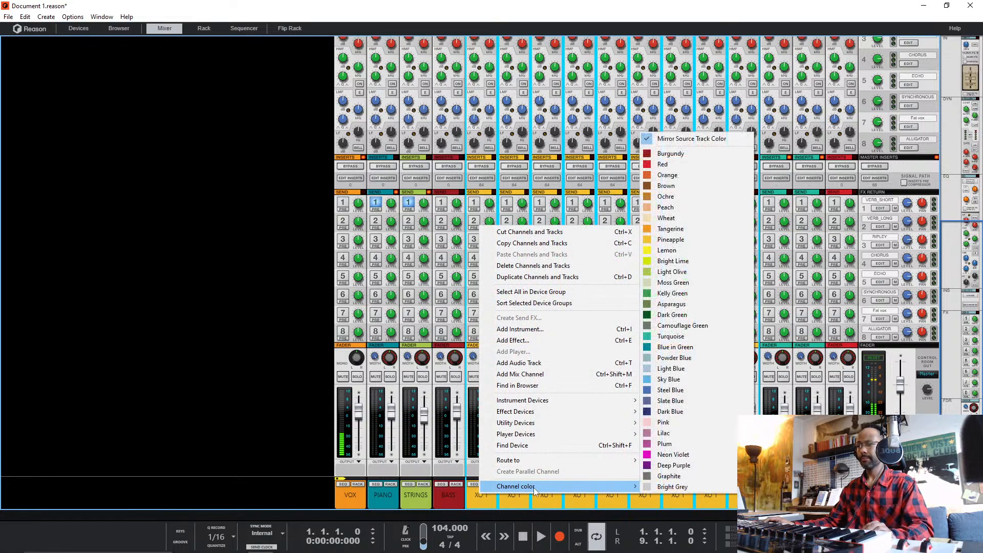
pyautogui.click(718, 313)
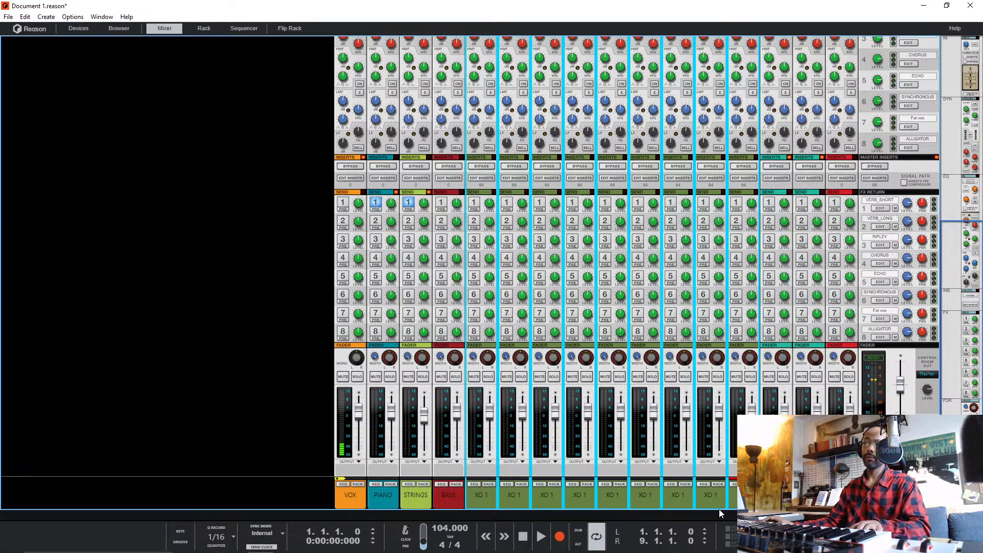
# - Route all the selected XO channels to a new output bus and show its bus channel in the rack
pyautogui.hotkey('ctrl', 'g')
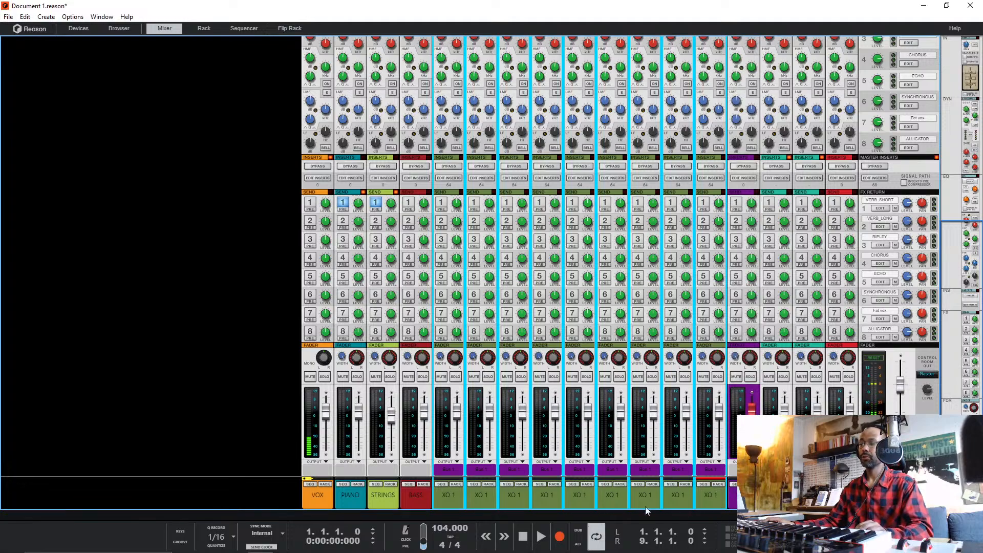
pyautogui.click(743, 499)
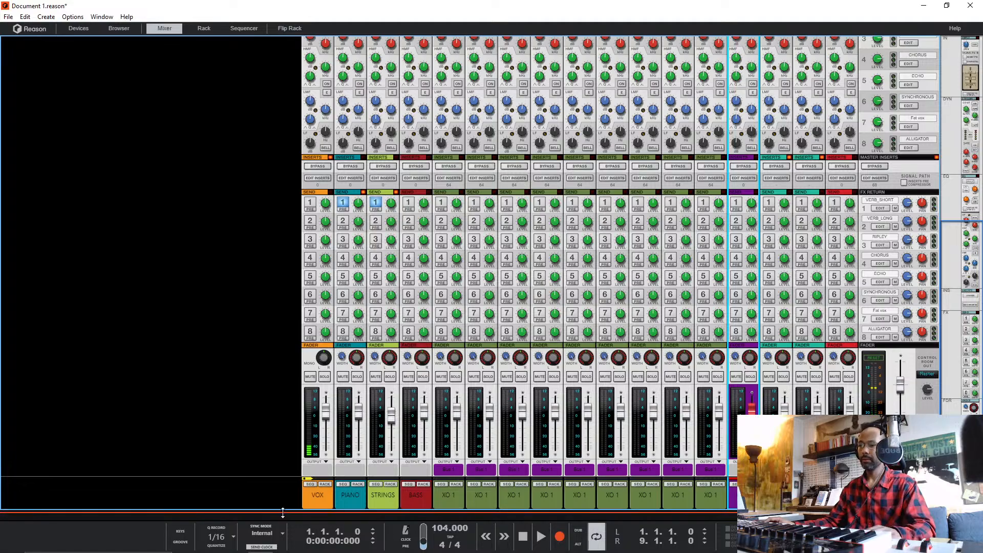
pyautogui.moveTo(279, 512); pyautogui.dragTo(268, 6)
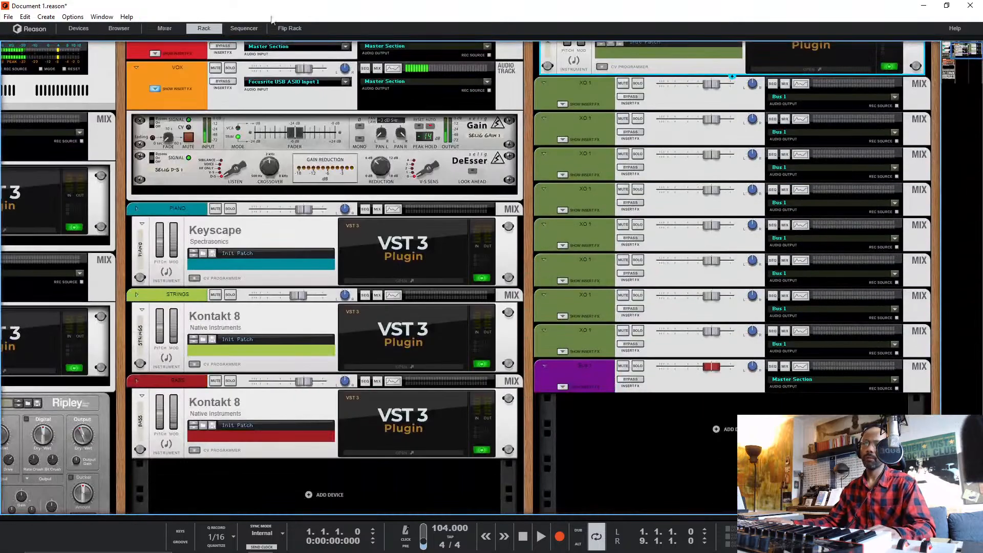
pyautogui.scroll(2, 634, 332)
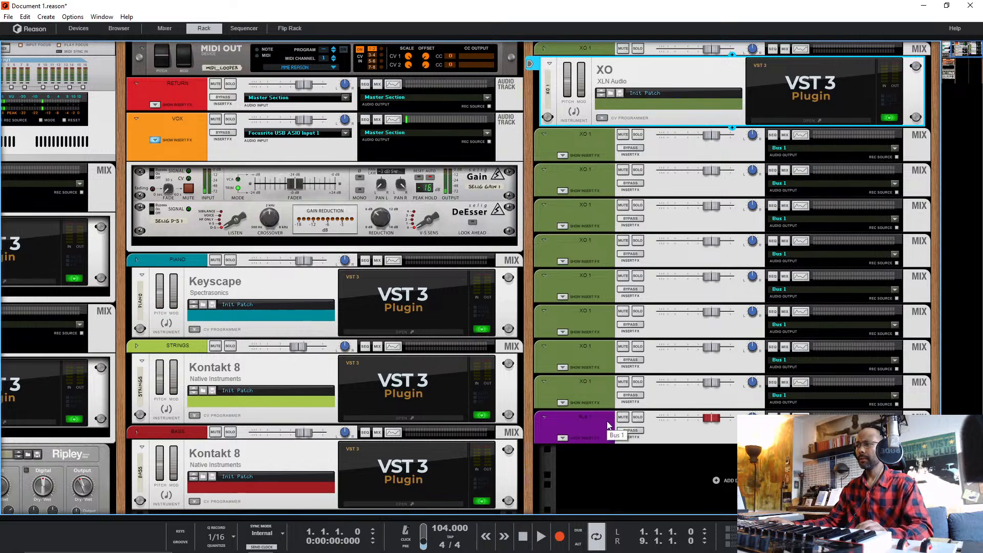
# - Open XO's plugin window, leave its sample and preset browsers, and show the Edit view
pyautogui.click(820, 97)
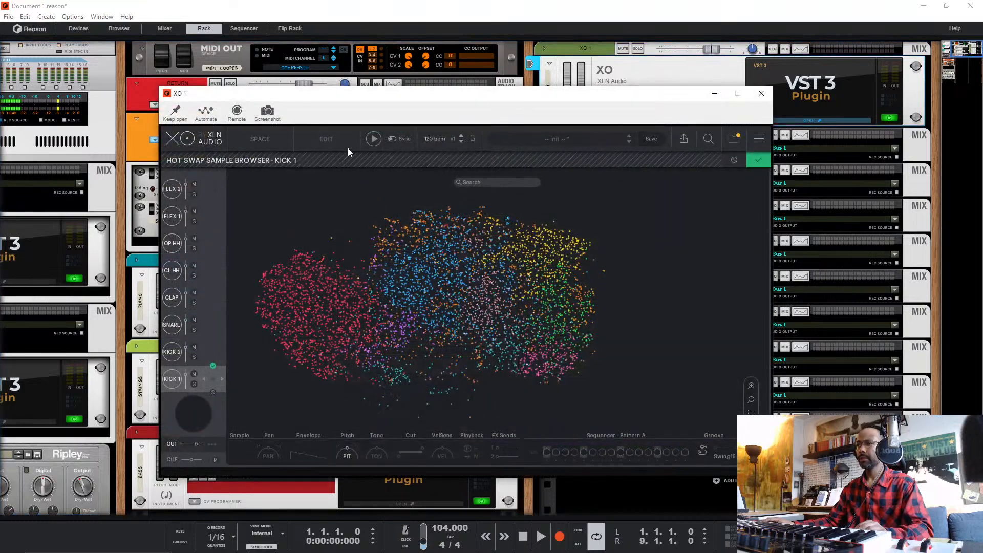
pyautogui.click(557, 136)
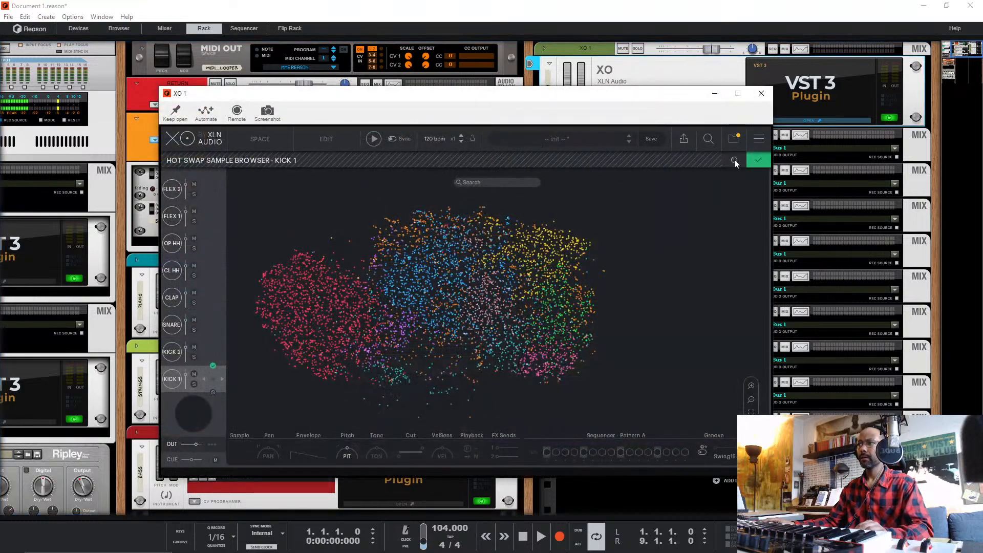
pyautogui.click(764, 162)
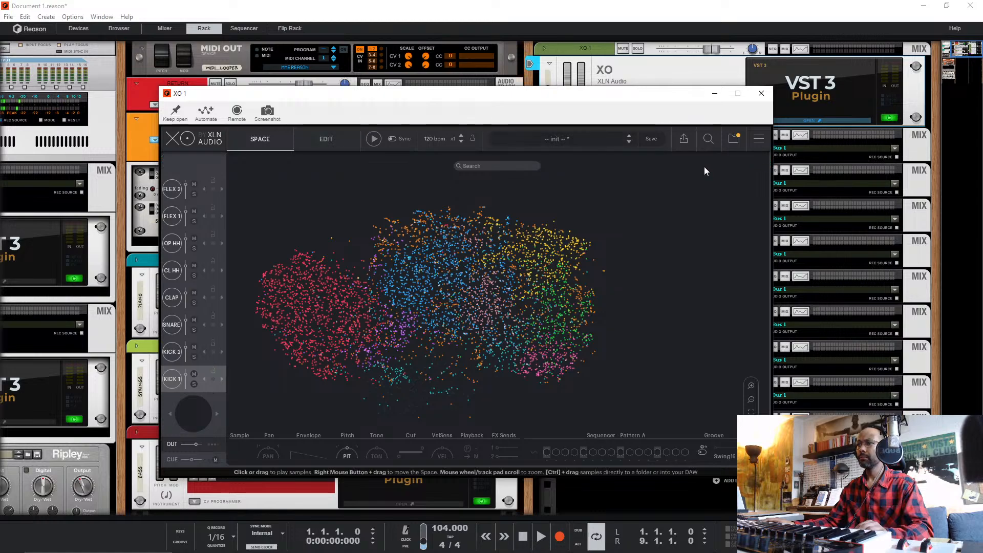
pyautogui.click(559, 144)
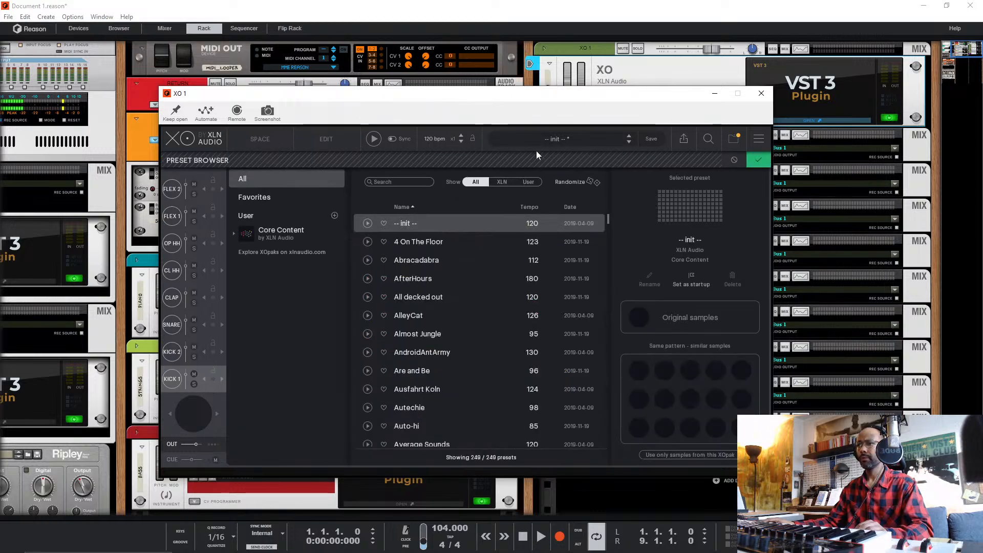
pyautogui.click(754, 161)
pyautogui.click(330, 139)
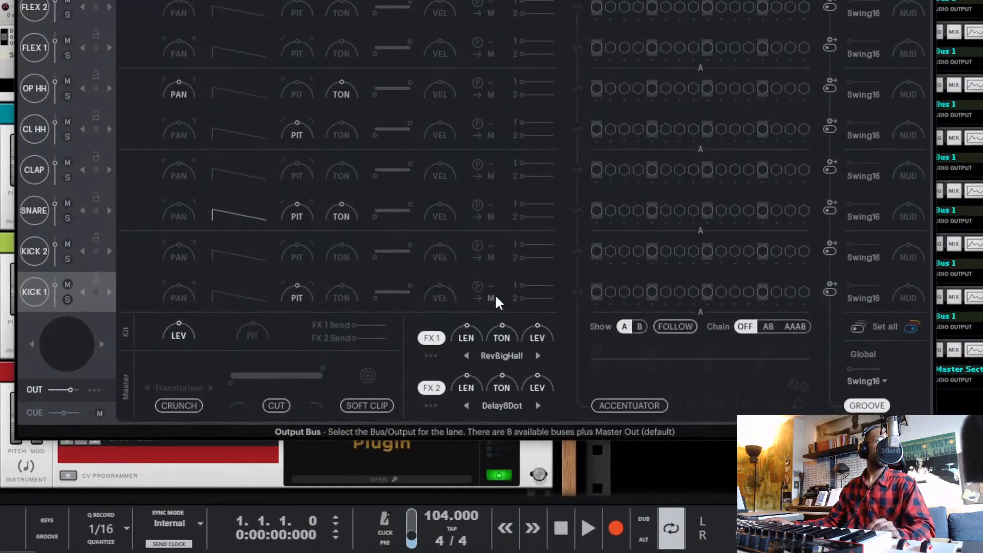
# - Examine the bus options offered for the Kick 1 lane's output in XO
pyautogui.click(490, 298)
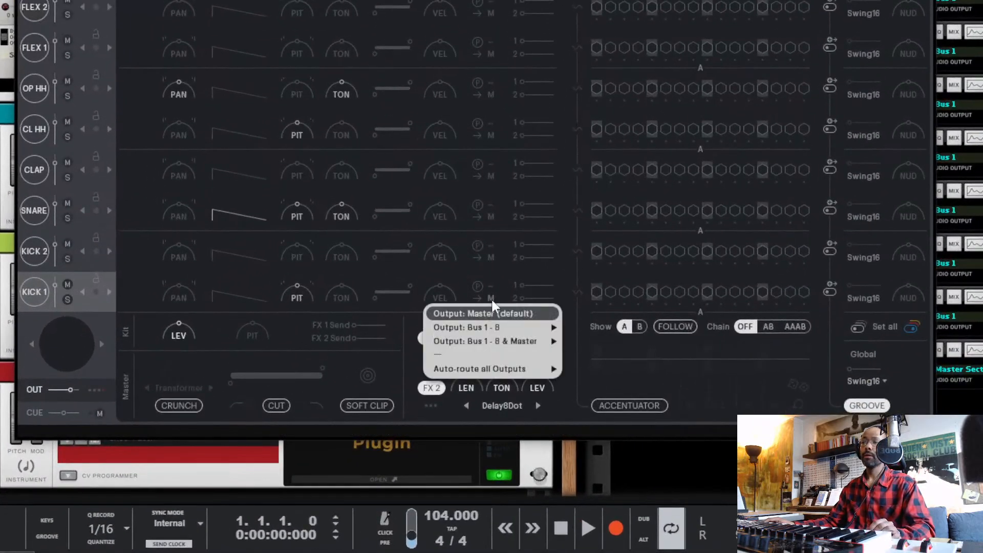
pyautogui.moveTo(491, 329)
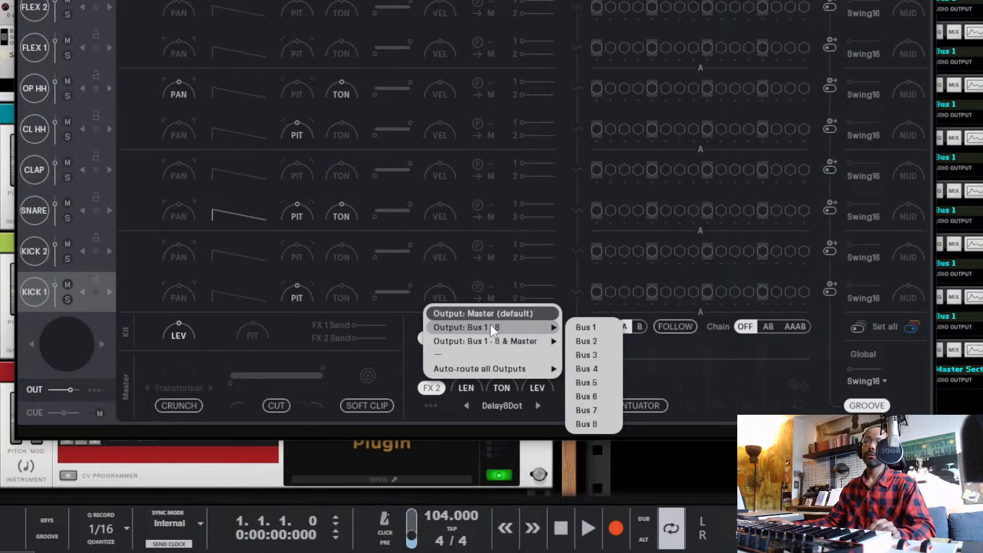
pyautogui.moveTo(521, 341)
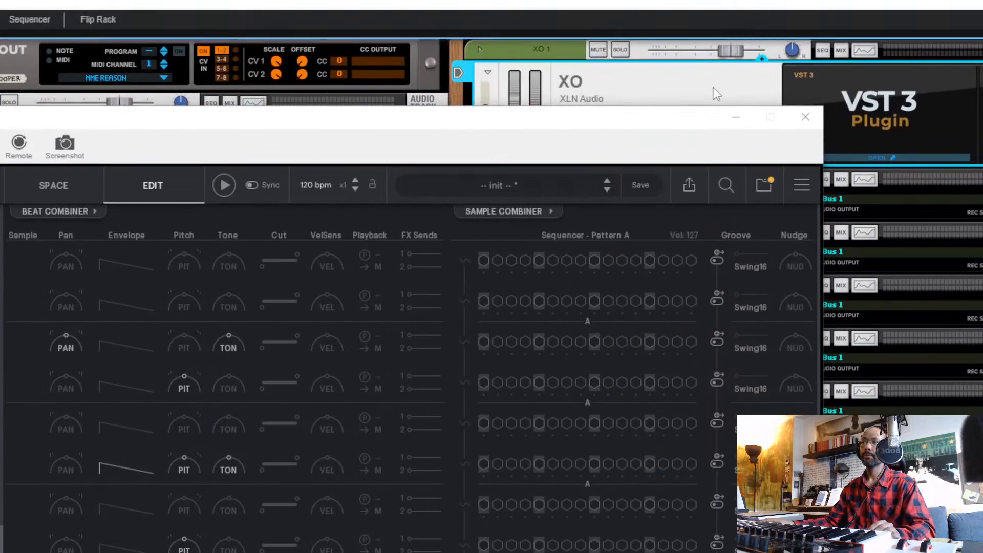
# - Flip the rack to its rear, move the XO window off the device, and reveal XO's optional inputs and outputs
pyautogui.press('Tab')
pyautogui.moveTo(680, 123); pyautogui.dragTo(377, 221)
pyautogui.click(670, 154)
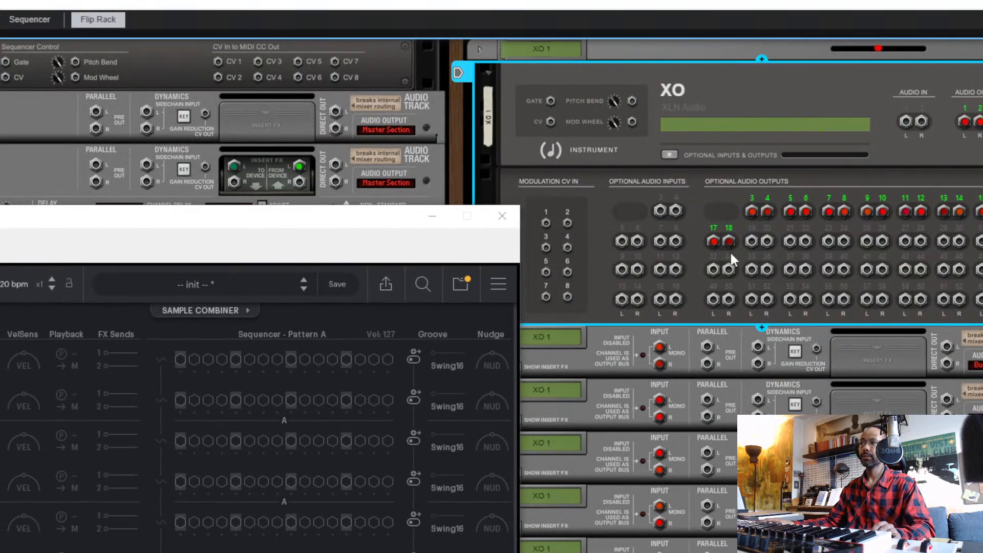
# - Auto-route all of XO's outputs with Lane 1-8 to Bus 1-8
pyautogui.click(268, 234)
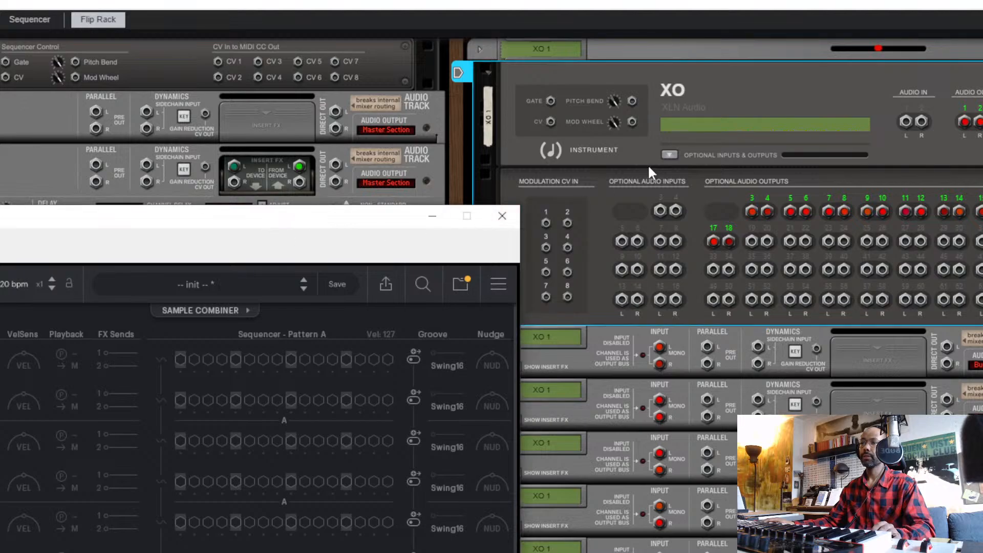
pyautogui.moveTo(86, 458)
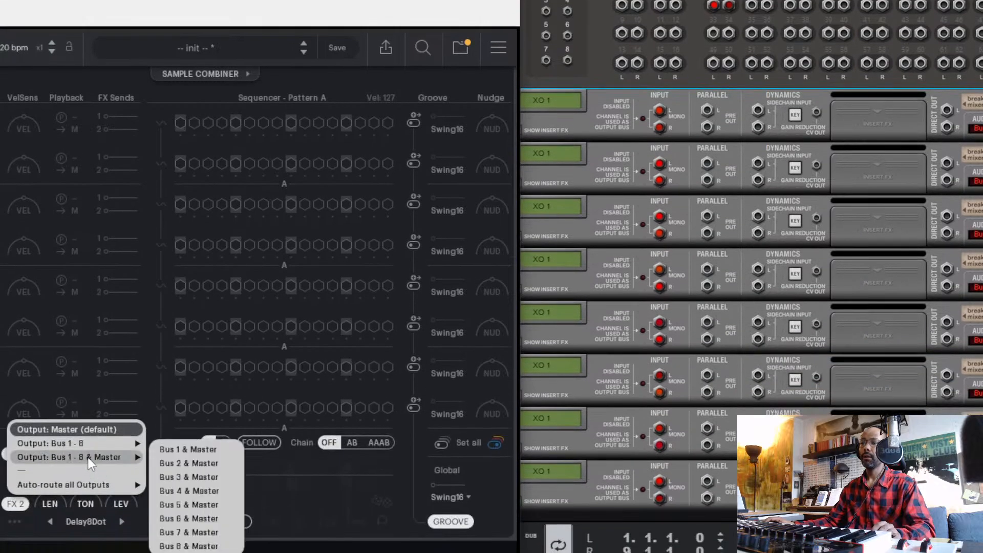
pyautogui.moveTo(82, 484)
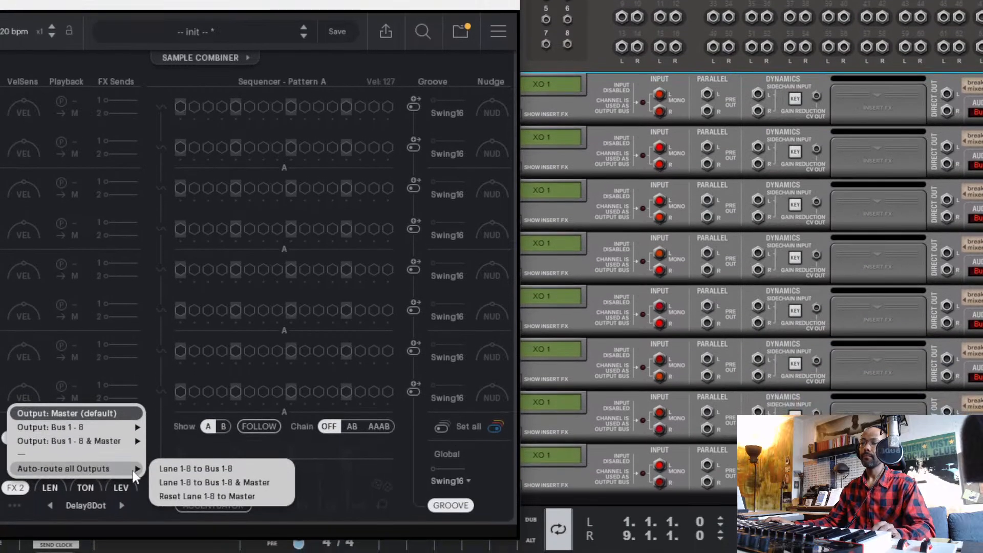
pyautogui.click(193, 470)
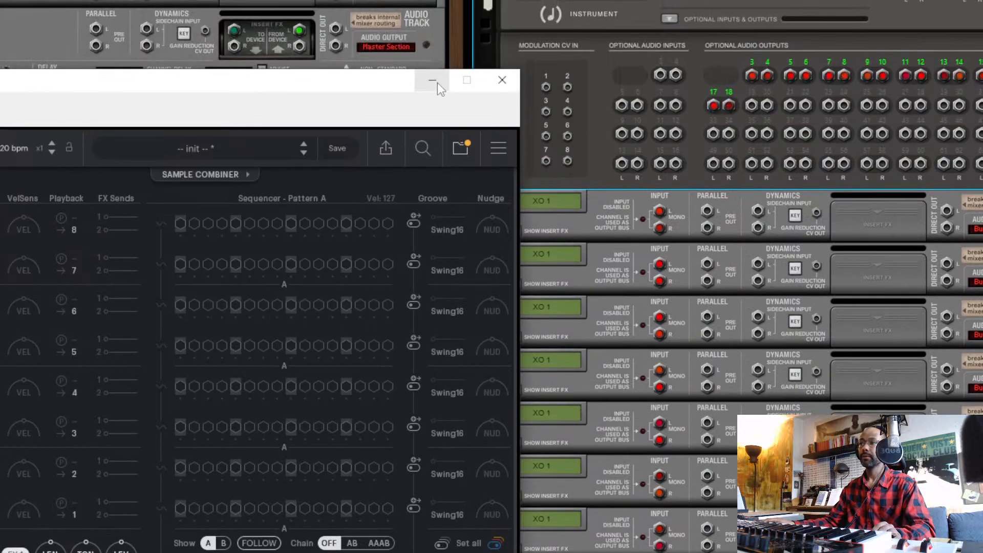
# - Put the XO window away, flip the rack back to its front, and fold XO's CV Programmer
pyautogui.click(548, 7)
pyautogui.press('Tab')
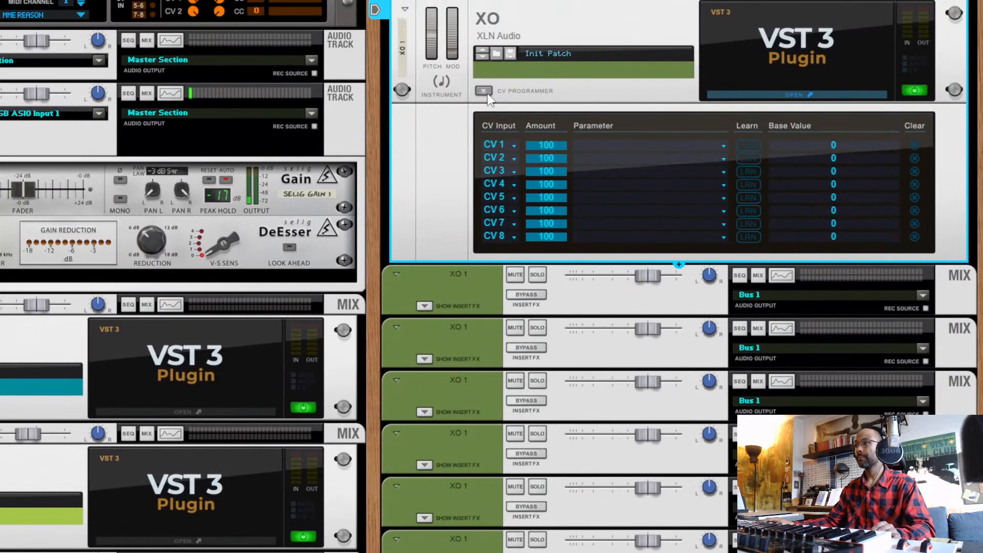
pyautogui.click(483, 91)
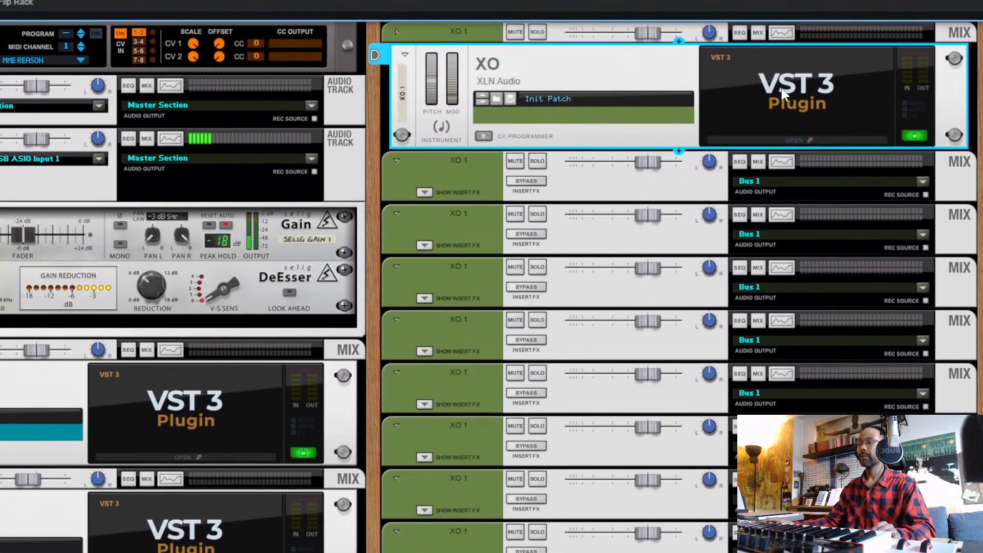
# - Reopen XO's window, move it beside the green XO channels so their names stay uncovered, and set it to keep open
pyautogui.click(837, 89)
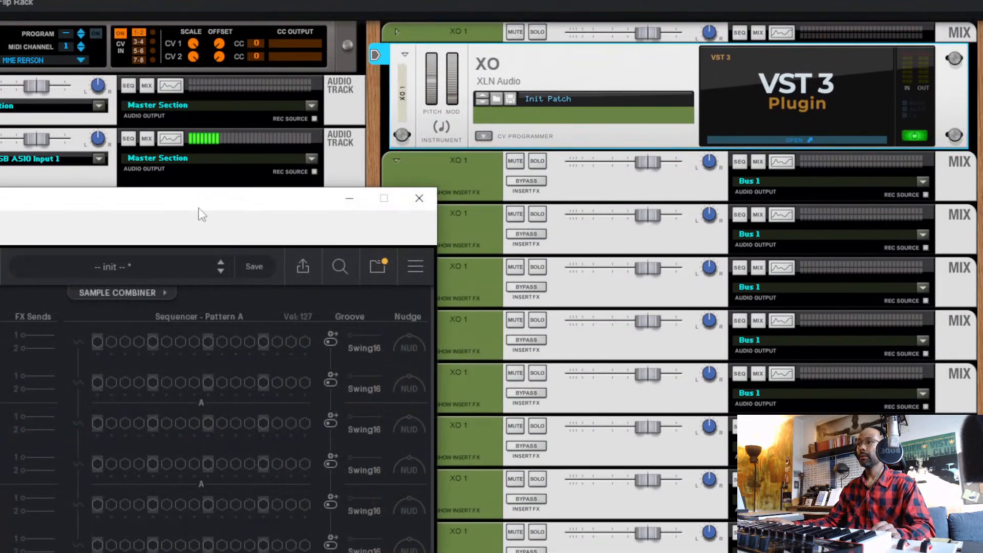
pyautogui.moveTo(50, 199); pyautogui.dragTo(967, 93)
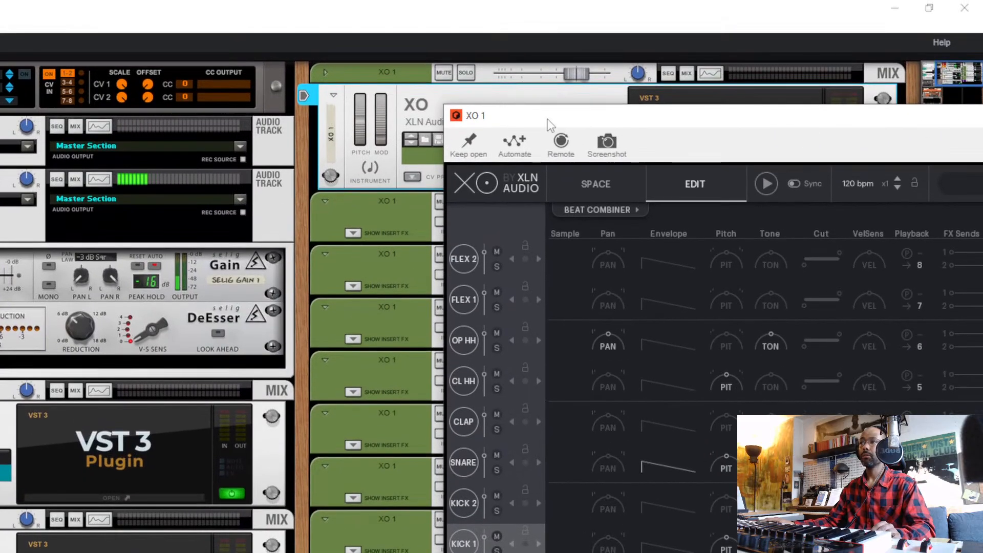
pyautogui.moveTo(549, 98); pyautogui.dragTo(637, 99)
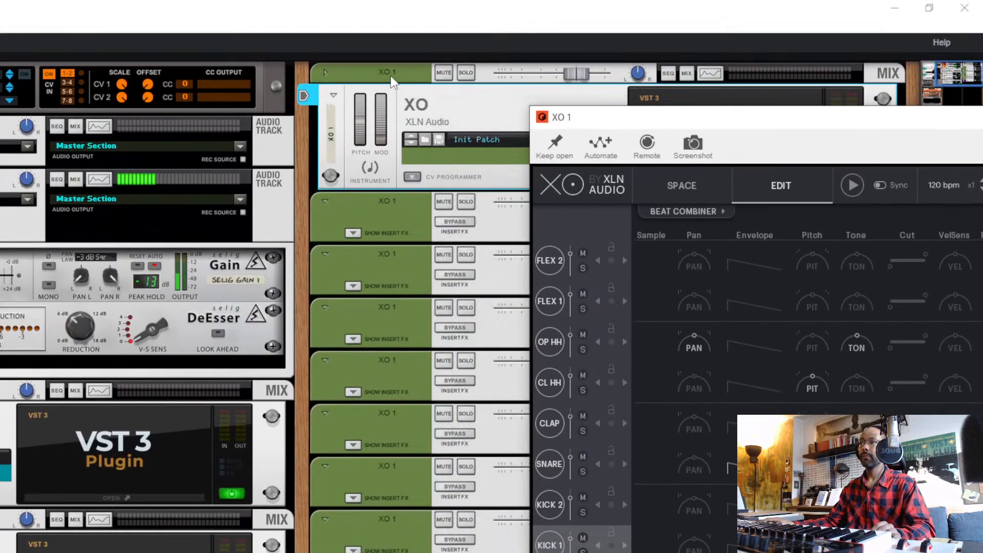
pyautogui.moveTo(643, 123); pyautogui.dragTo(740, 104)
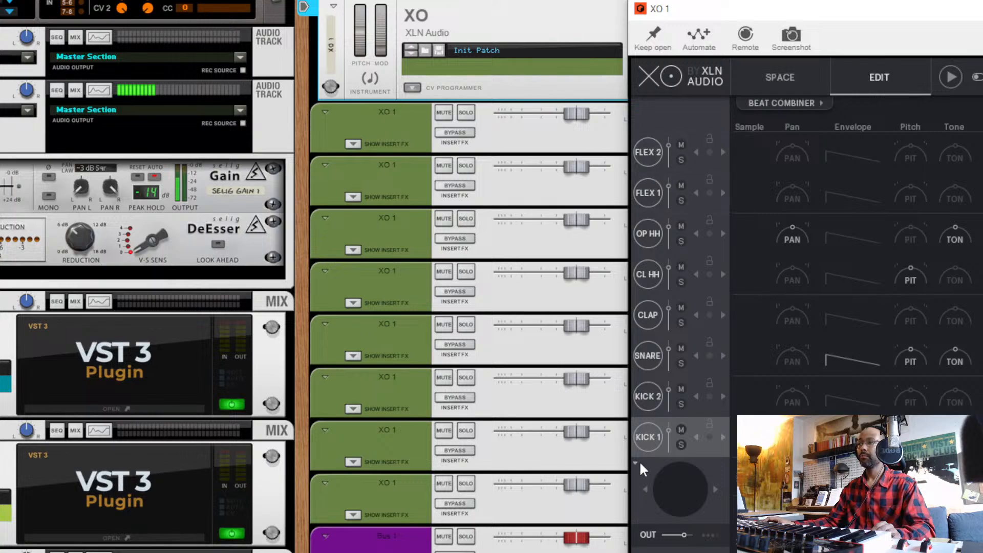
pyautogui.click(395, 114)
pyautogui.press('Return')
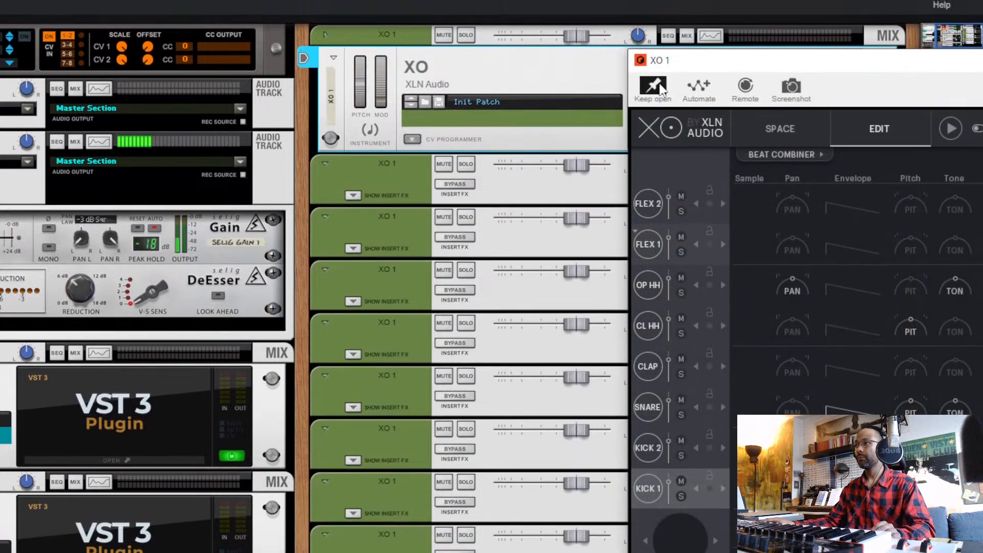
# - Rename the first XO output channel below the XO device as KICK_1
pyautogui.doubleClick(387, 168)
pyautogui.click(406, 171)
pyautogui.moveTo(407, 171); pyautogui.dragTo(144, 150)
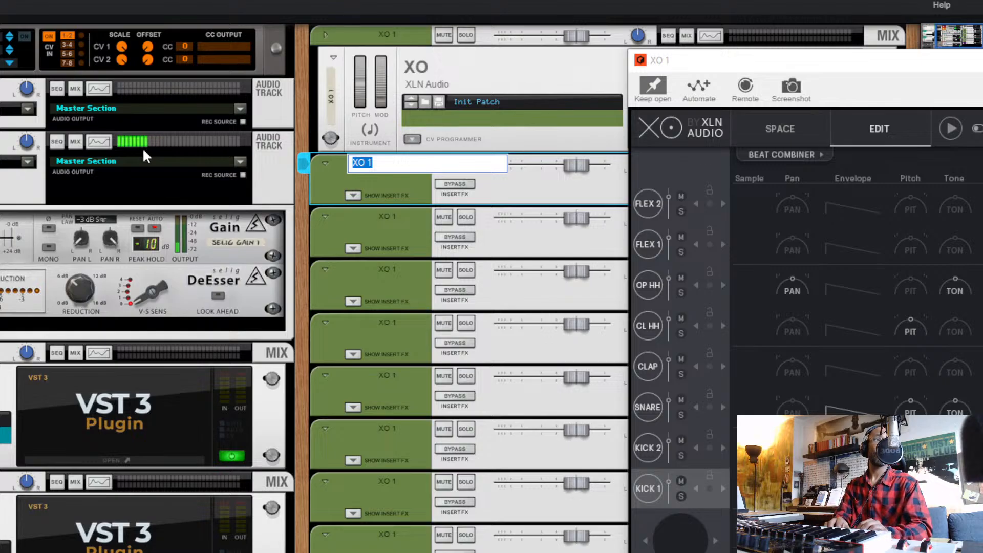
pyautogui.write('<')
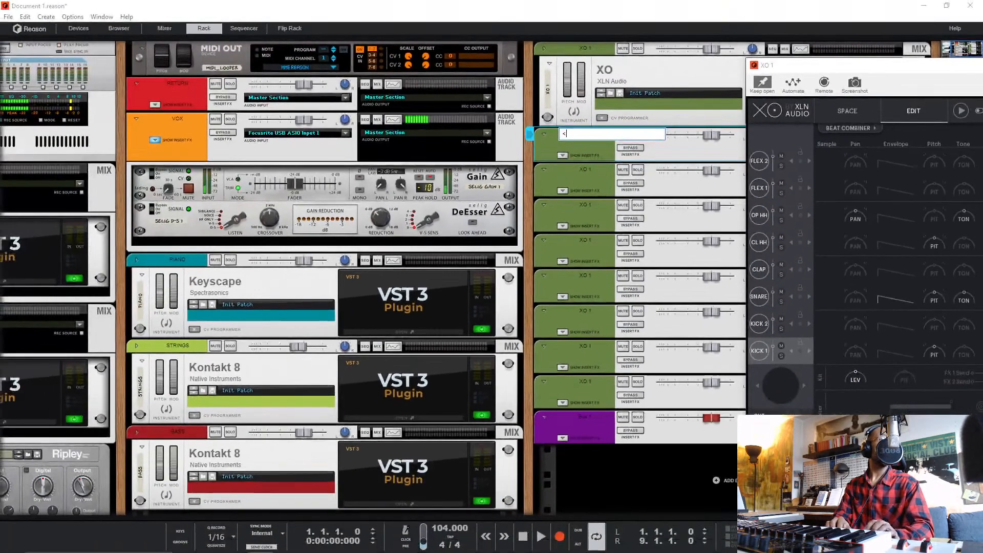
pyautogui.press('BackSpace')
pyautogui.write('k')
pyautogui.press('BackSpace')
pyautogui.write('KICK')
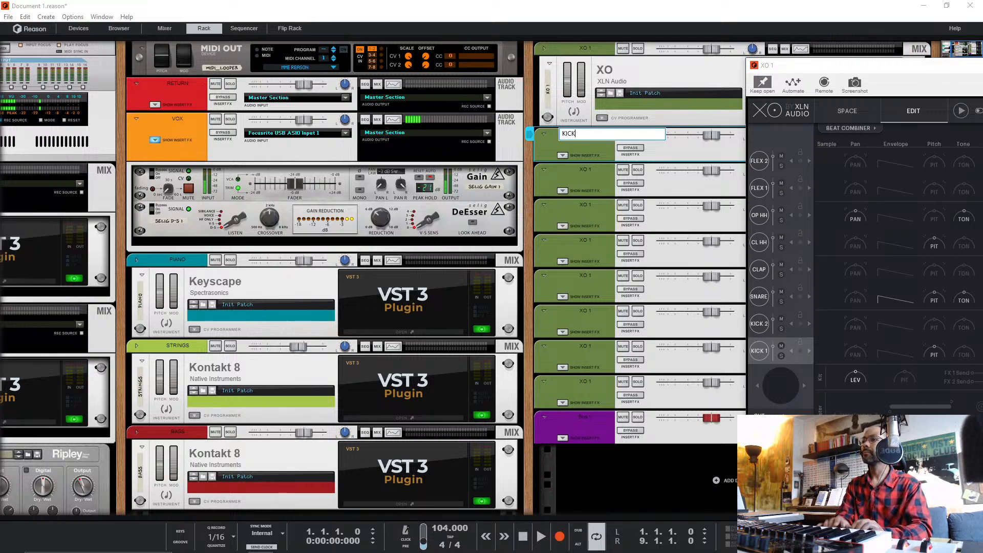
pyautogui.write('_1')
pyautogui.press('Return')
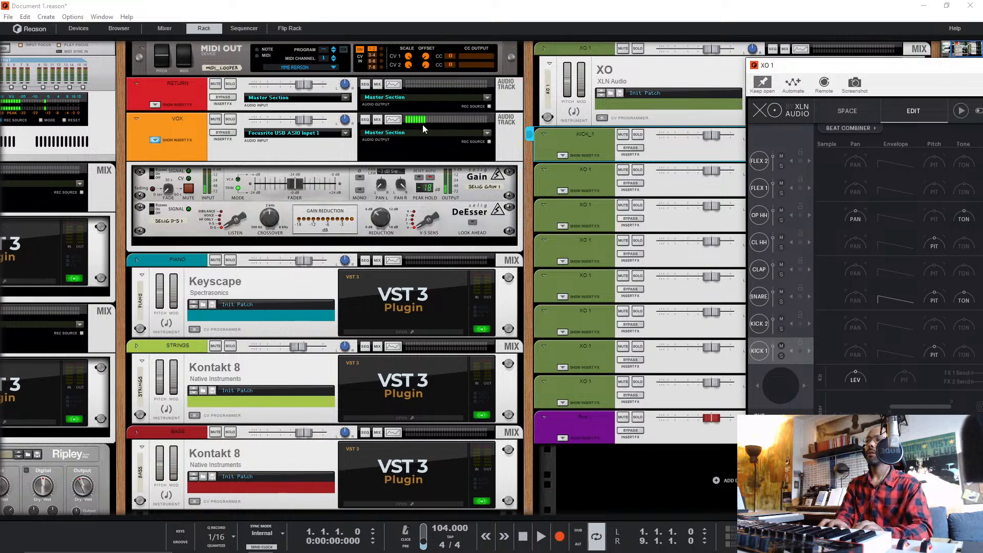
# - Rename the two XO output channels below KICK_1 as KICK_2 and SNARE
pyautogui.doubleClick(585, 167)
pyautogui.write('KICK_2')
pyautogui.press('Return')
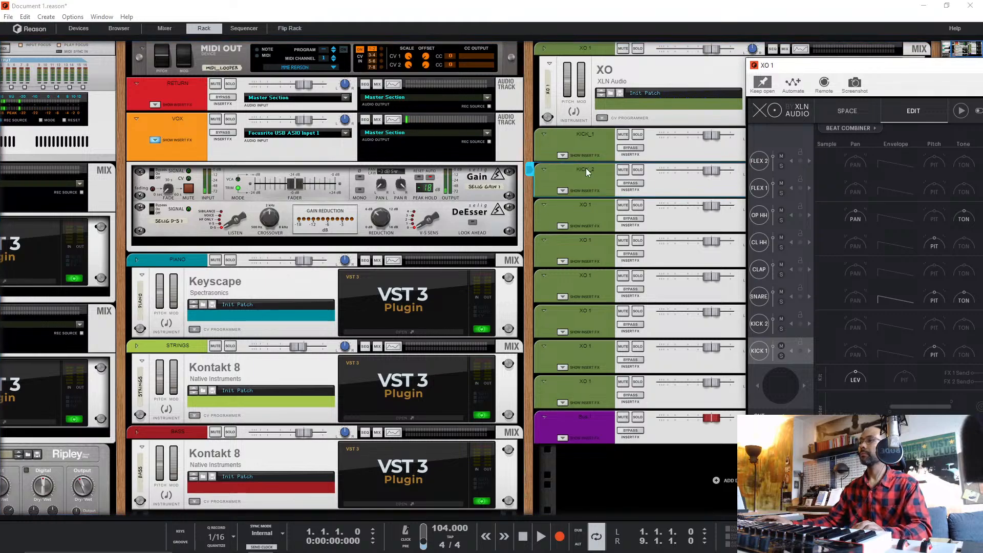
pyautogui.doubleClick(587, 204)
pyautogui.write('C')
pyautogui.press('BackSpace')
pyautogui.write('SNARE')
pyautogui.press('Return')
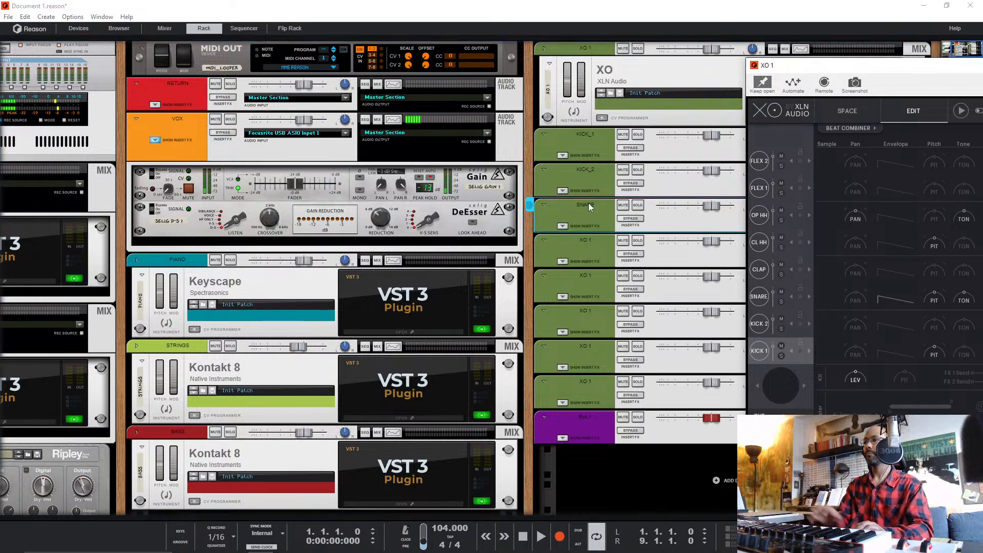
# - Rename the two XO output channels below SNARE as CLAP and CL_HH
pyautogui.doubleClick(587, 238)
pyautogui.write('CLAP')
pyautogui.press('Return')
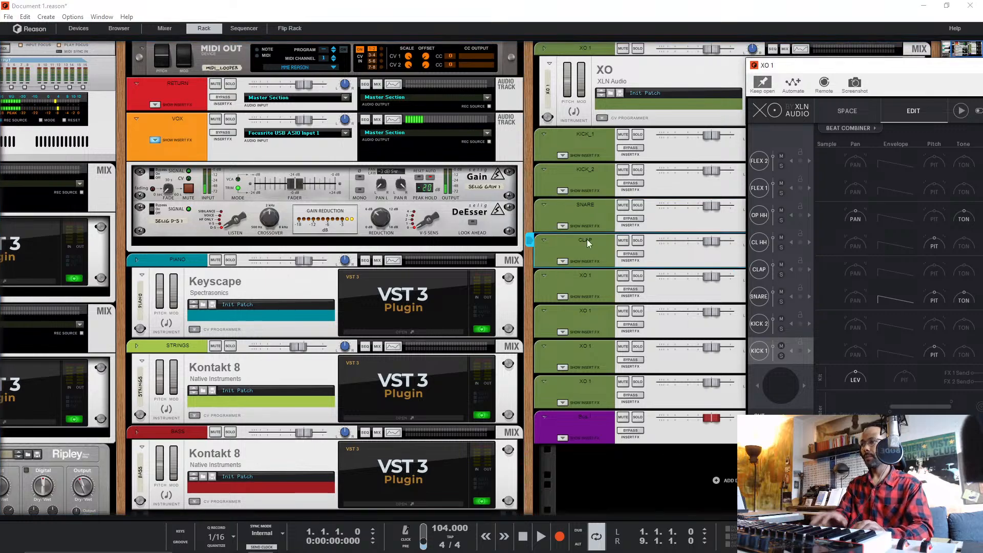
pyautogui.doubleClick(588, 275)
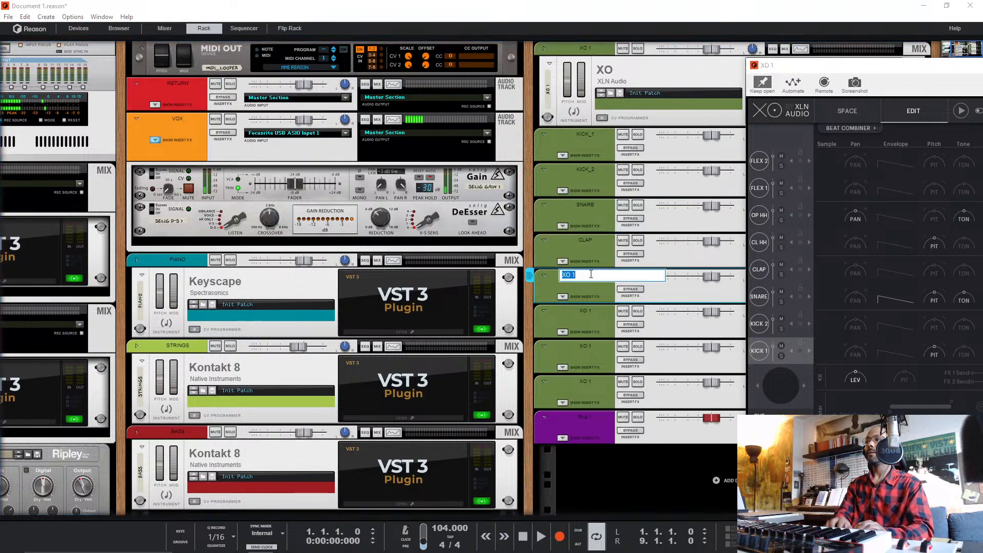
pyautogui.write('CL_H')
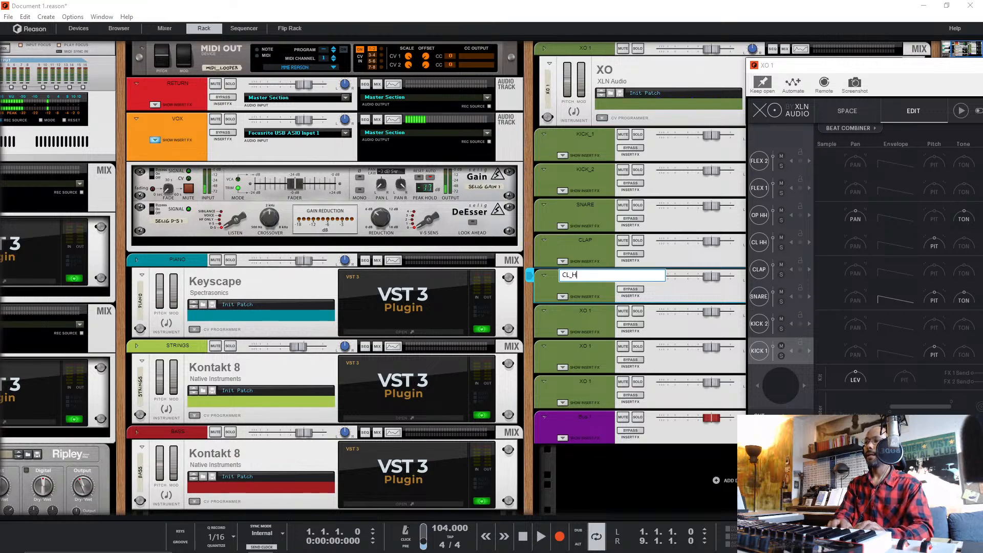
pyautogui.press('Escape')
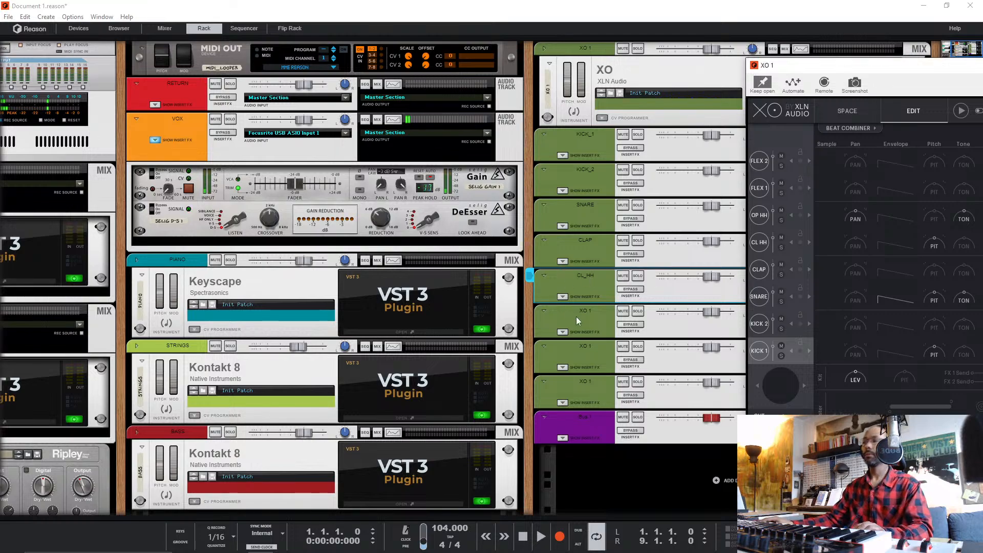
# - Rename the XO output channel below CL_HH as OP_HH
pyautogui.doubleClick(588, 311)
pyautogui.write('OP_hh')
pyautogui.press('BackSpace')
pyautogui.press('BackSpace')
pyautogui.write('HH')
pyautogui.press('Return')
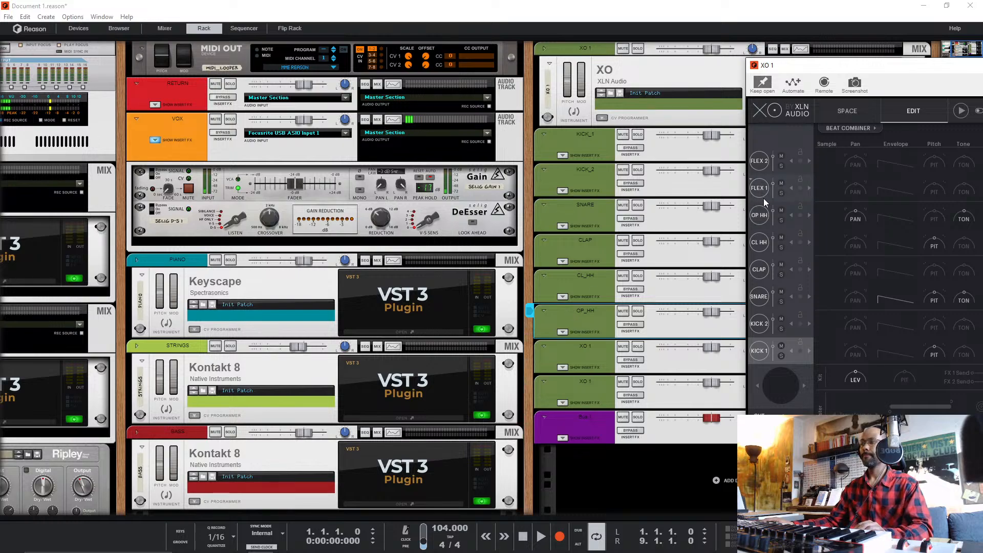
# - Rename the last two XO output channels as FLEX_1 and FLEX_2
pyautogui.doubleClick(591, 345)
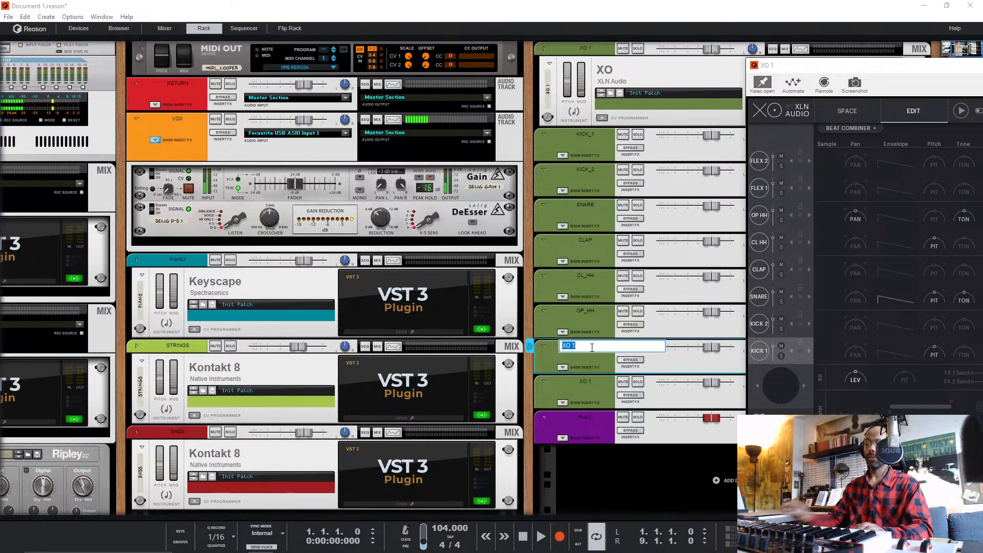
pyautogui.write('FLEX_1')
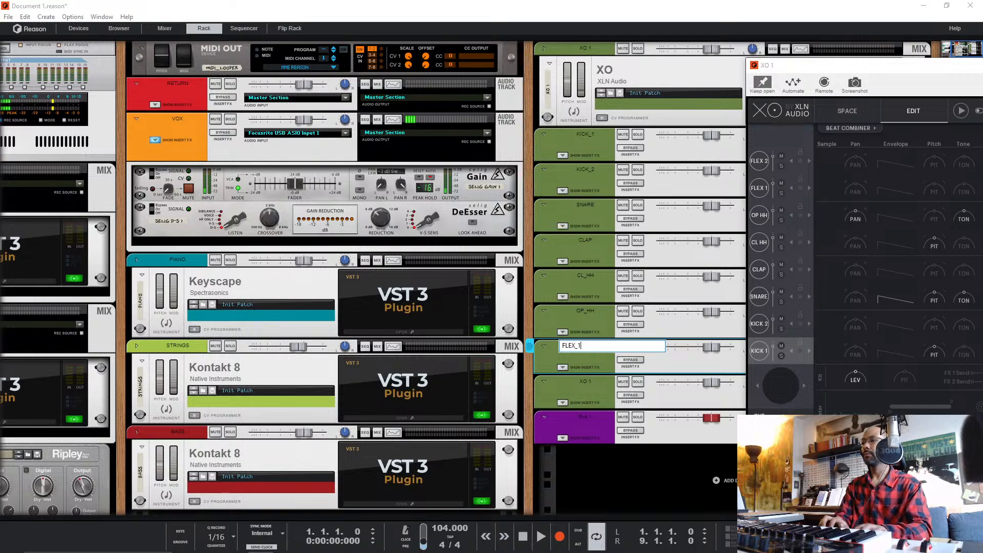
pyautogui.press('Return')
pyautogui.doubleClick(586, 382)
pyautogui.write('FLEX_2')
pyautogui.press('Return')
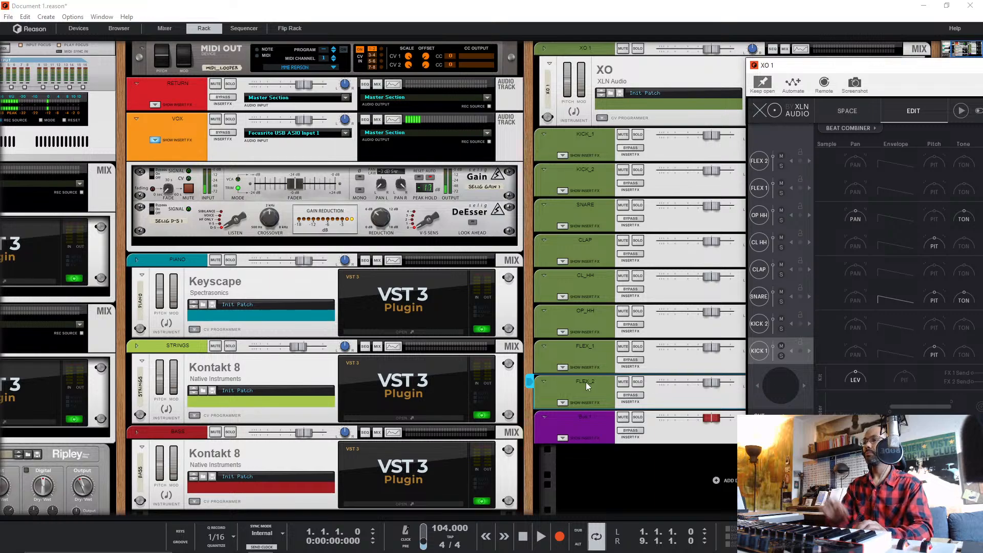
# - Set the Bus 1 channel's track color to Asparagus and rename the bus as DRUMS
pyautogui.rightClick(584, 419)
pyautogui.moveTo(634, 545)
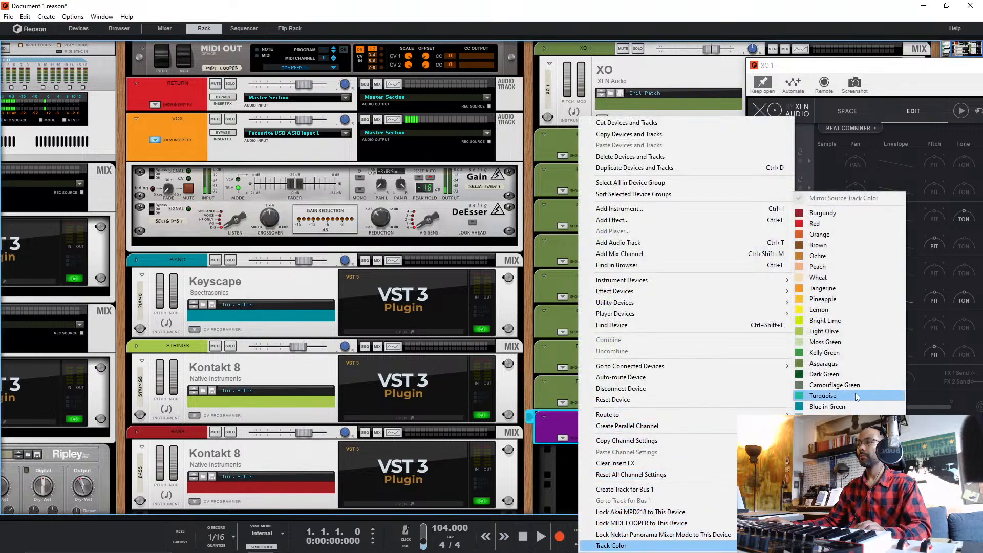
pyautogui.click(811, 364)
pyautogui.doubleClick(584, 416)
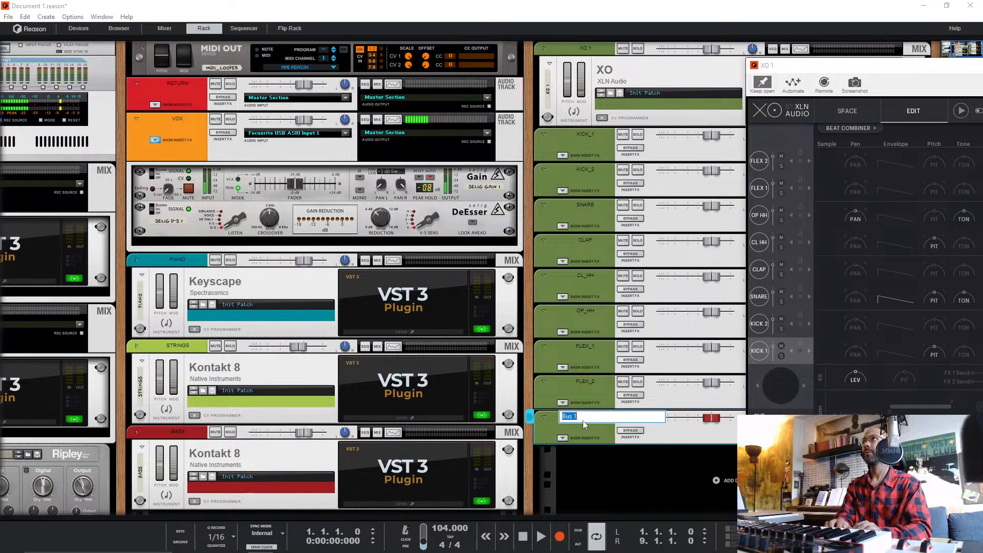
pyautogui.write('DRUMS')
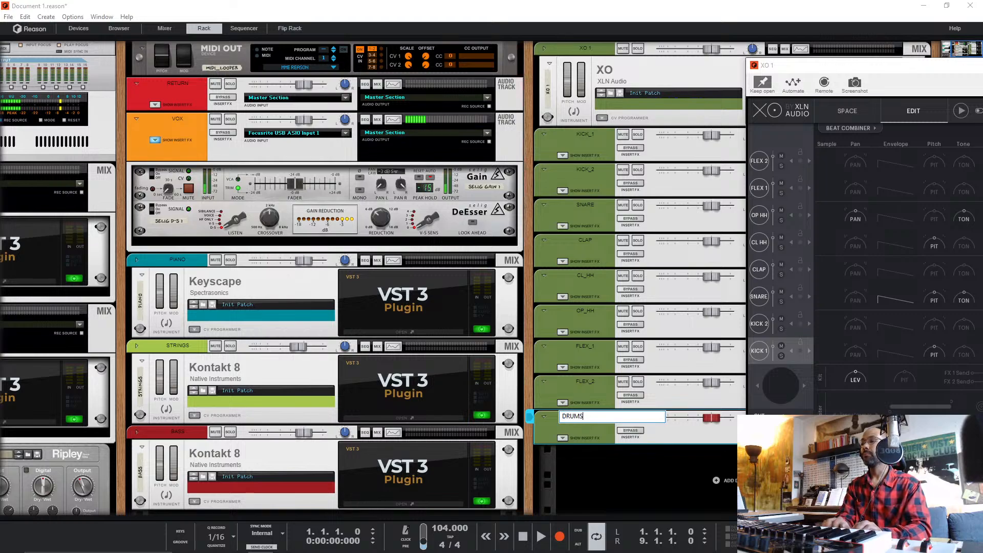
pyautogui.press('Return')
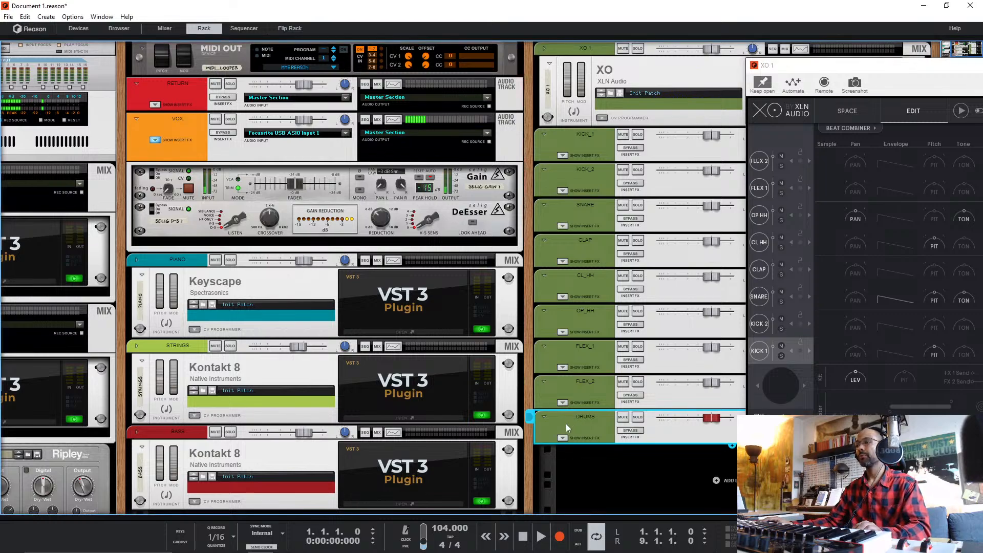
# - Create a parallel channel for the DRUMS bus and a second parallel channel from P1: DRUMS
pyautogui.rightClick(566, 422)
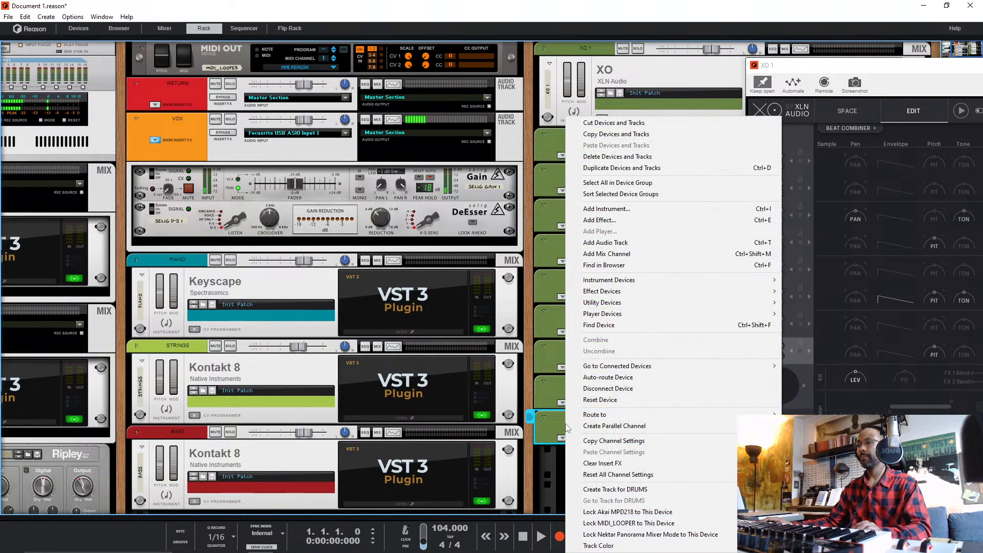
pyautogui.click(607, 429)
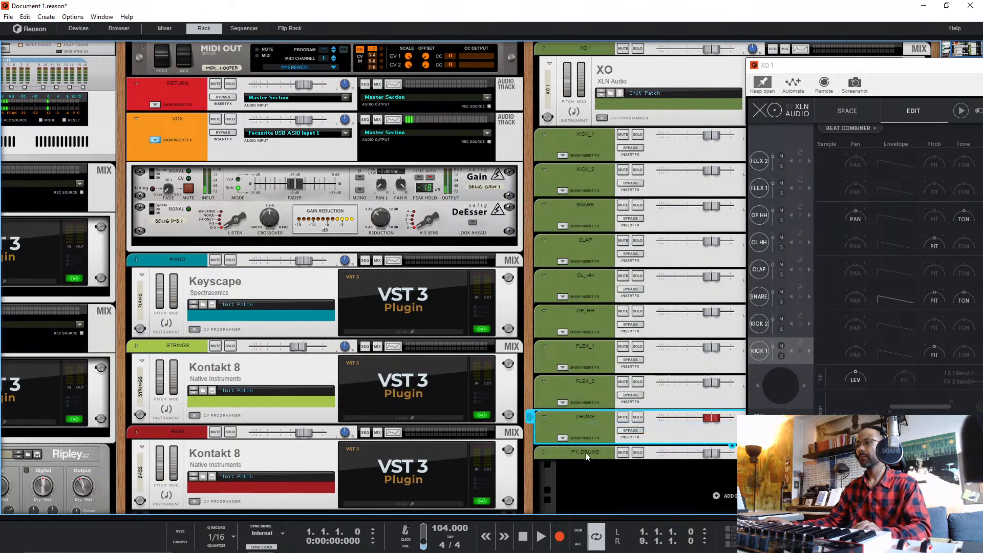
pyautogui.rightClick(581, 454)
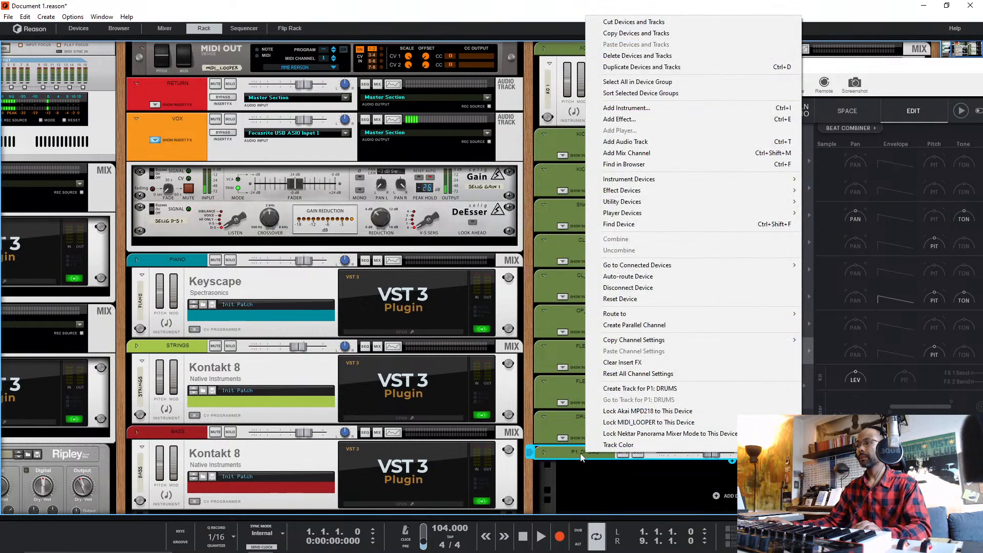
pyautogui.click(642, 325)
# - Move XO's plugin window off the rack's edge and close it
pyautogui.moveTo(880, 67); pyautogui.dragTo(527, 113)
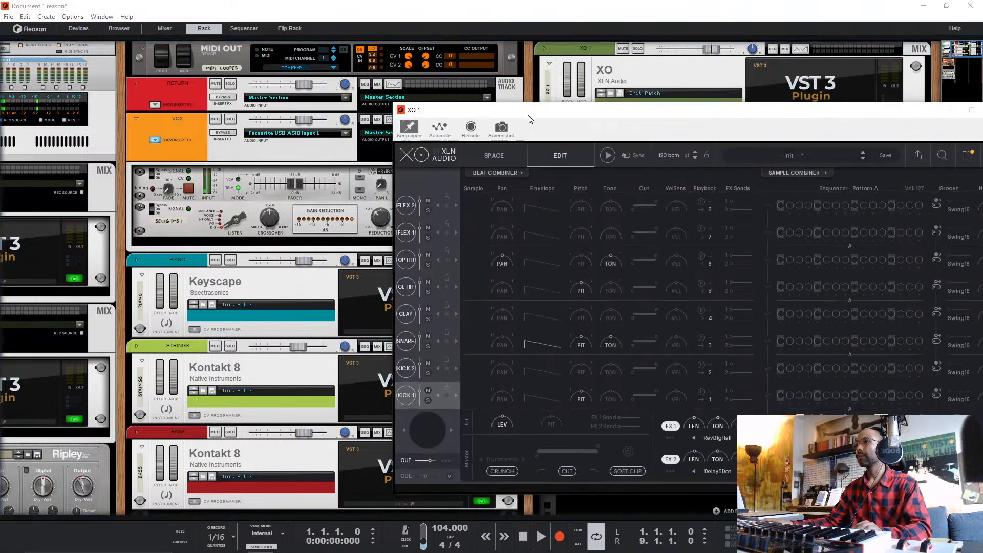
pyautogui.moveTo(893, 110); pyautogui.dragTo(770, 64)
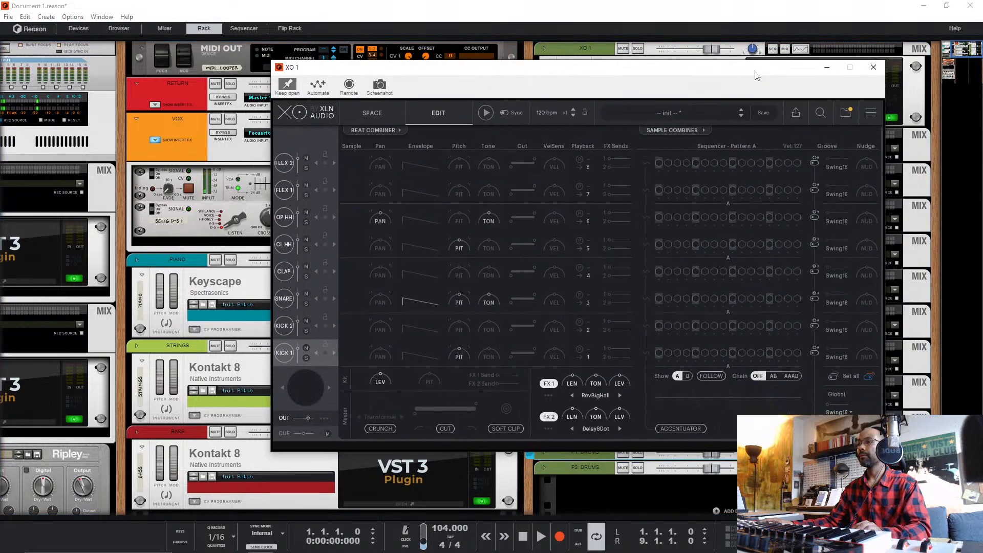
pyautogui.click(873, 64)
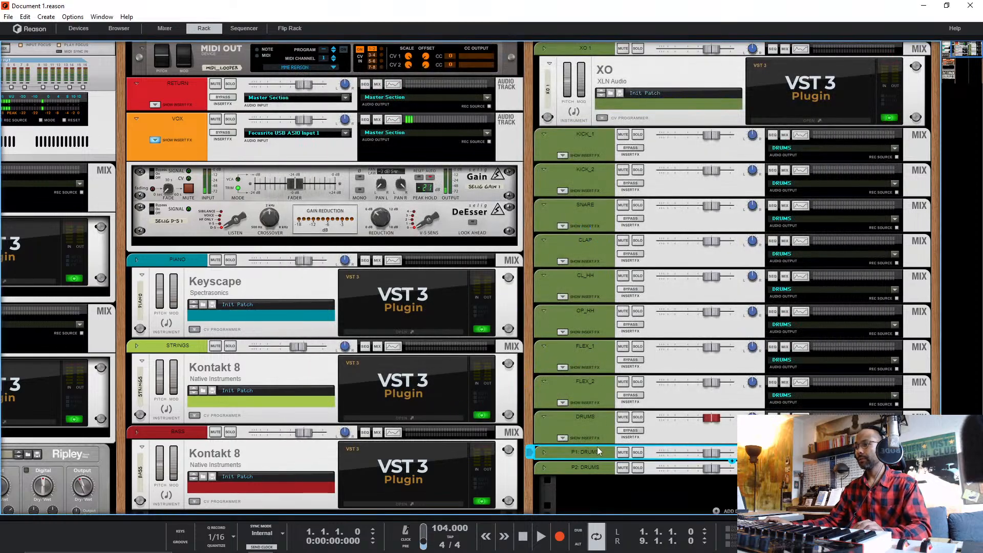
# - Show the rack's rear side, unfold the P1: DRUMS and P2: DRUMS channels, and inspect their parallel cabling
pyautogui.press('Tab')
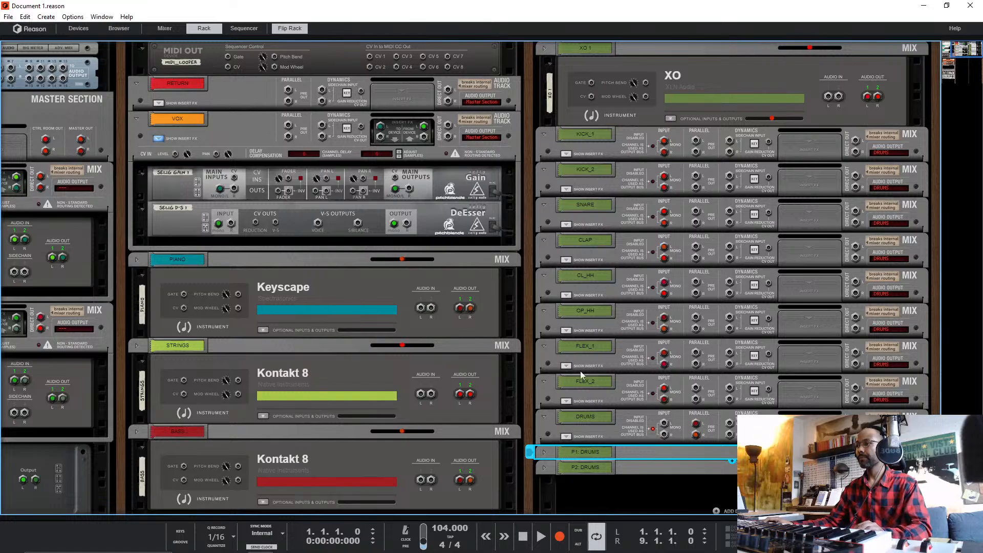
pyautogui.click(543, 452)
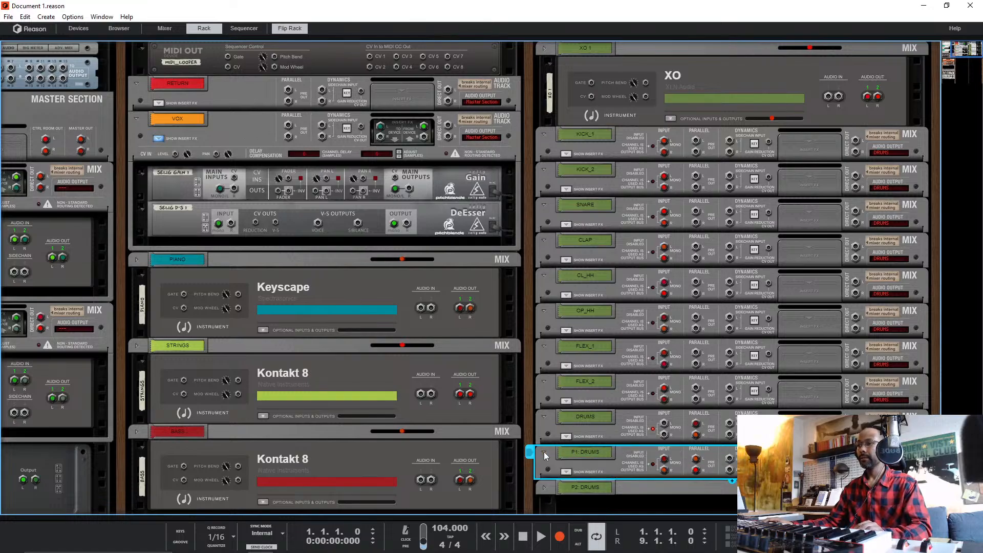
pyautogui.click(545, 486)
pyautogui.scroll(-4, 329, 284)
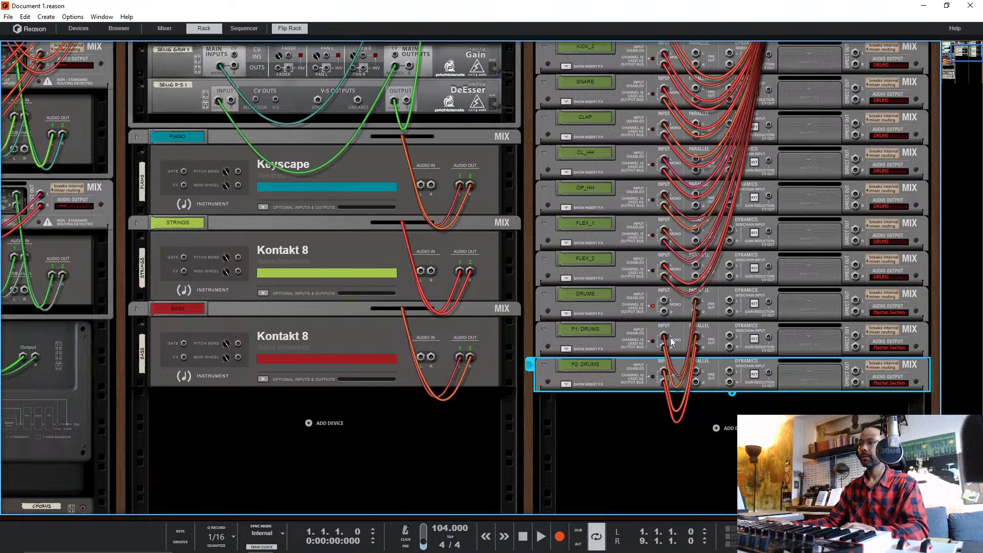
pyautogui.press('l')
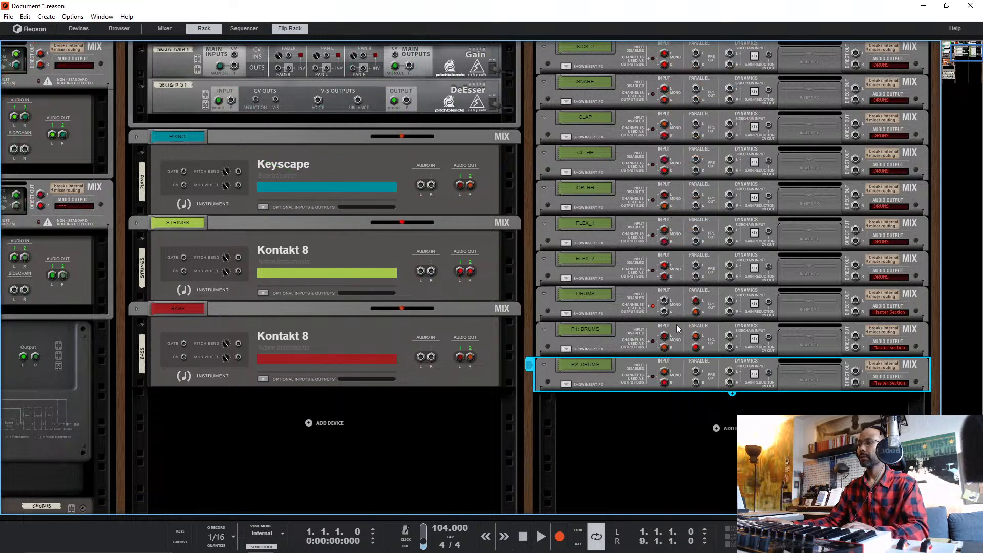
# - Disconnect the parallel outputs of P1: DRUMS and DRUMS, and show the insert effects section of both channels
pyautogui.click(566, 349)
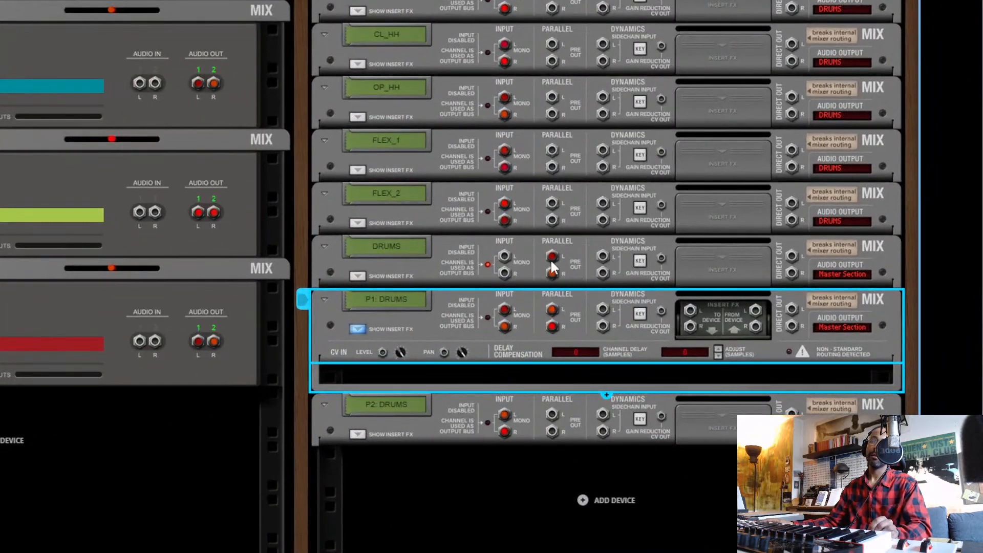
pyautogui.moveTo(557, 262)
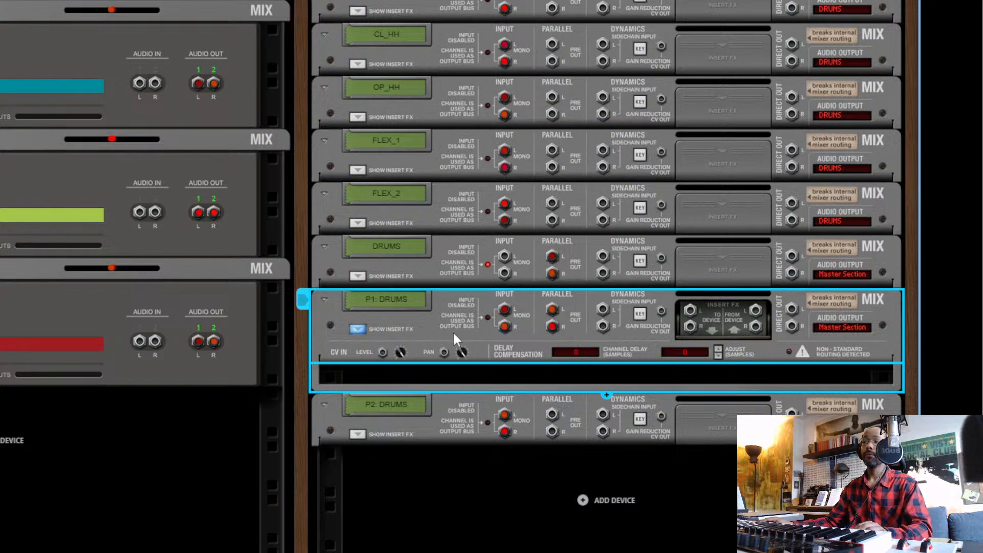
pyautogui.press('Tab')
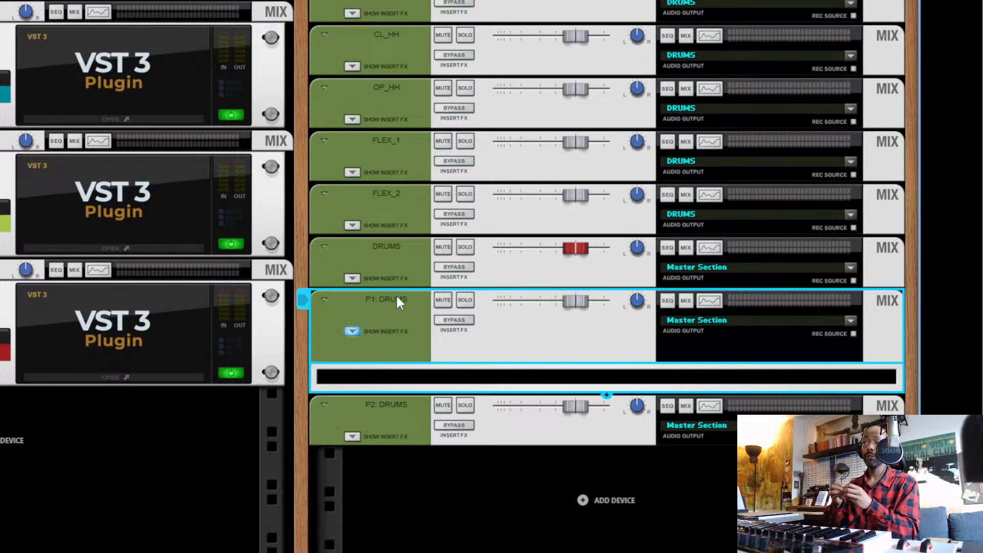
pyautogui.press('Tab')
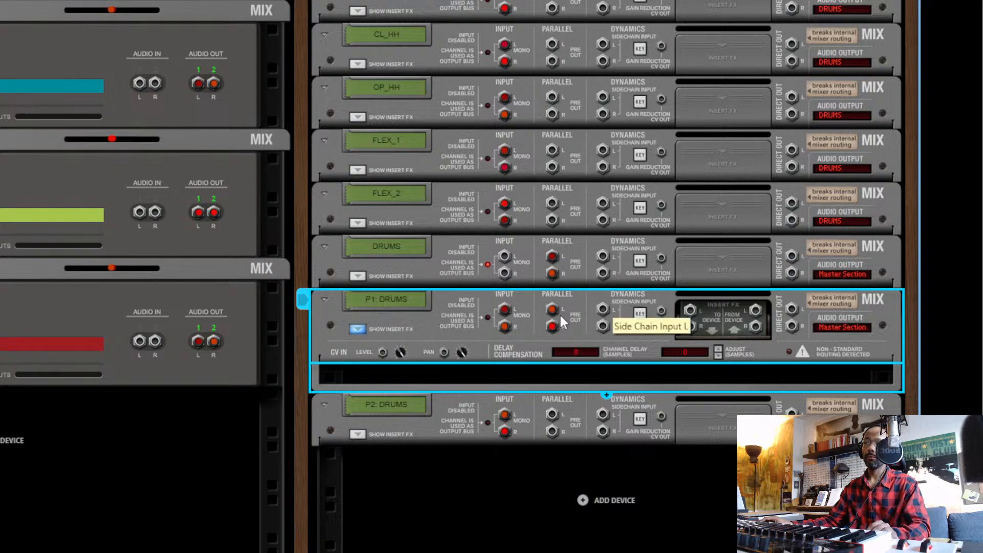
pyautogui.moveTo(552, 308); pyautogui.dragTo(528, 372)
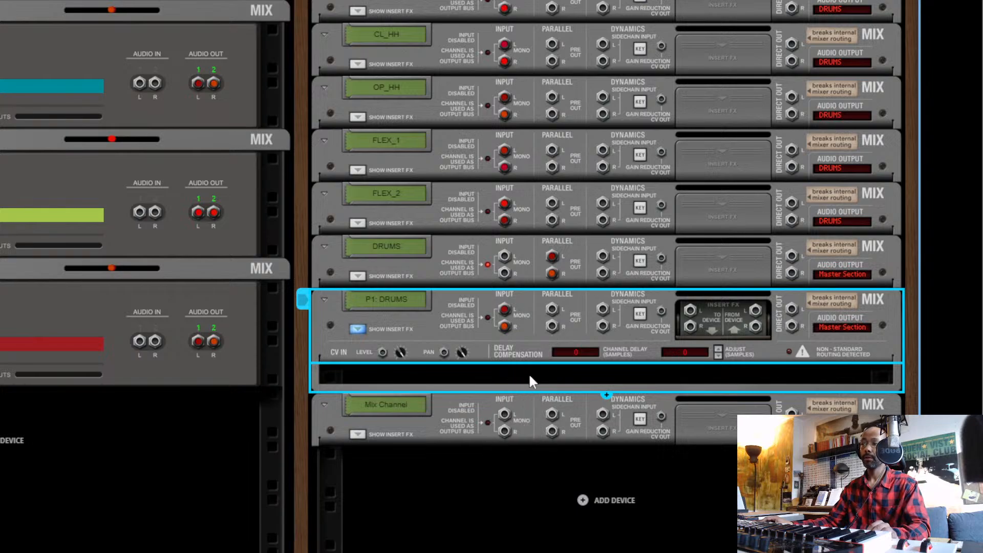
pyautogui.click(552, 261)
pyautogui.moveTo(552, 261); pyautogui.dragTo(538, 373)
pyautogui.click(357, 275)
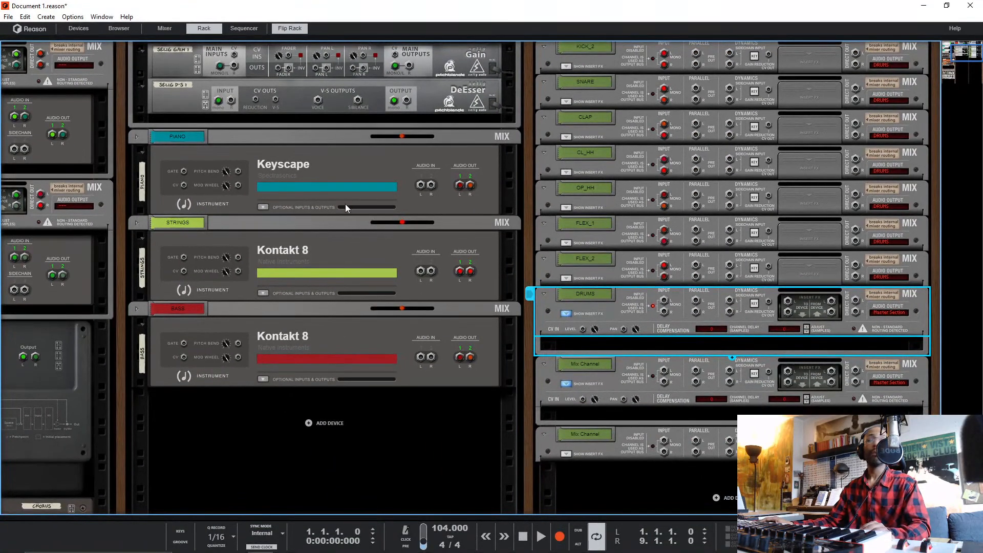
# - Add a Gain Tool to the DRUMS bus's insert effects and patch its left split output to the input of the mix channel below
pyautogui.hscroll(-5, 344, 199)
pyautogui.click(119, 28)
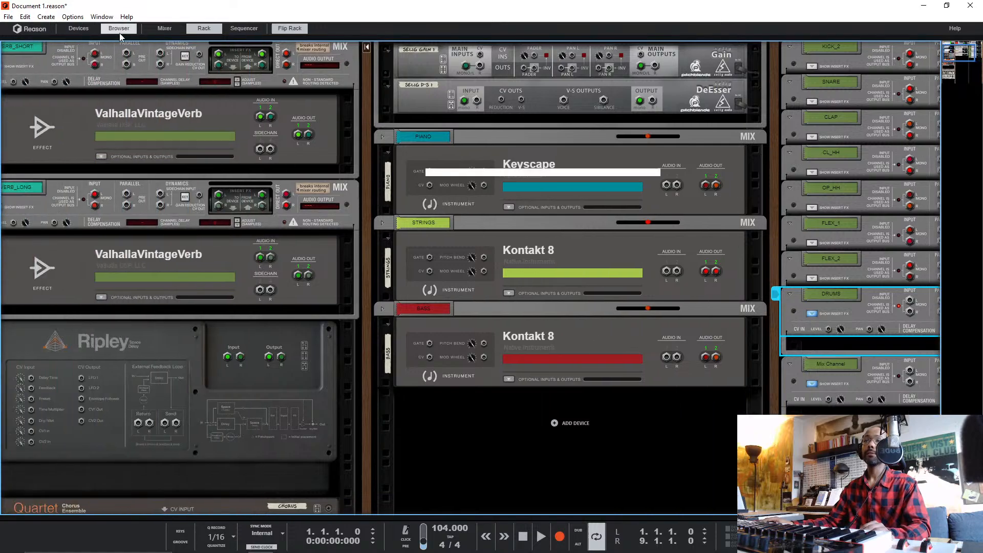
pyautogui.click(119, 28)
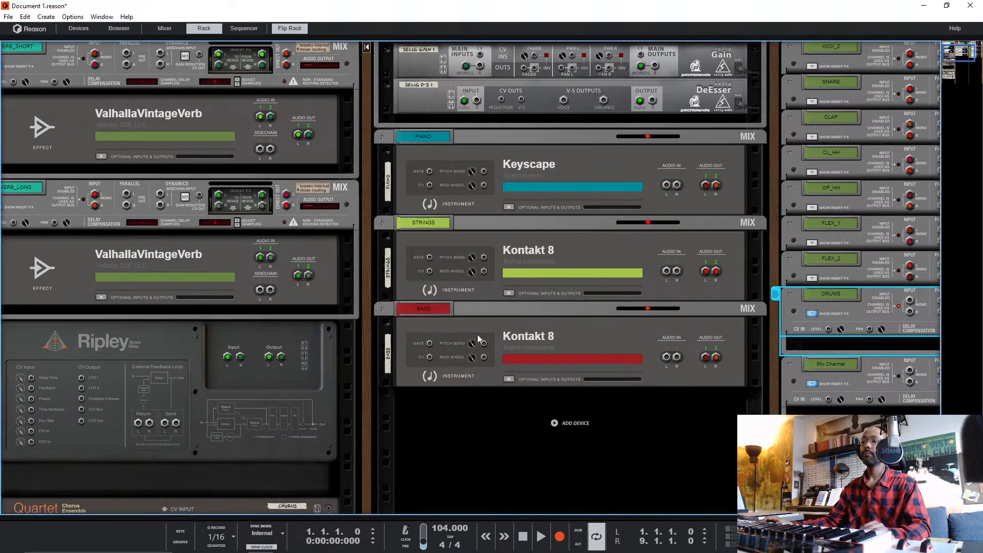
pyautogui.click(80, 29)
pyautogui.click(73, 43)
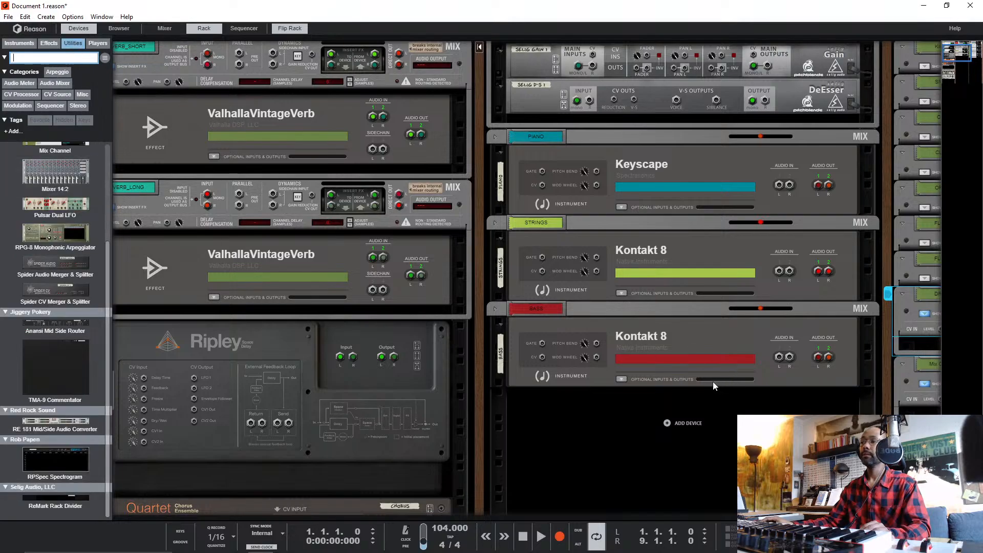
pyautogui.hscroll(5, 713, 382)
pyautogui.hscroll(2, 699, 384)
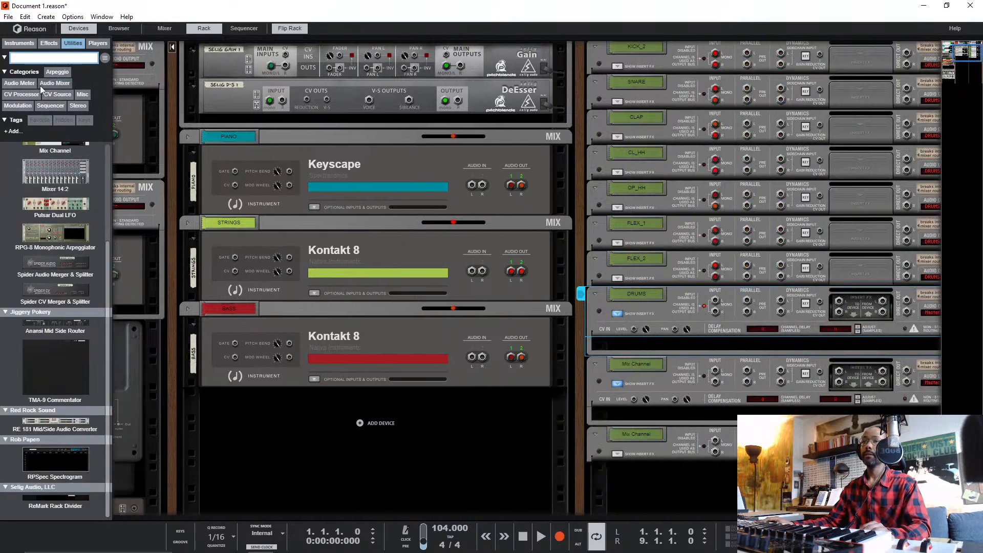
pyautogui.click(19, 83)
pyautogui.moveTo(55, 156); pyautogui.dragTo(712, 342)
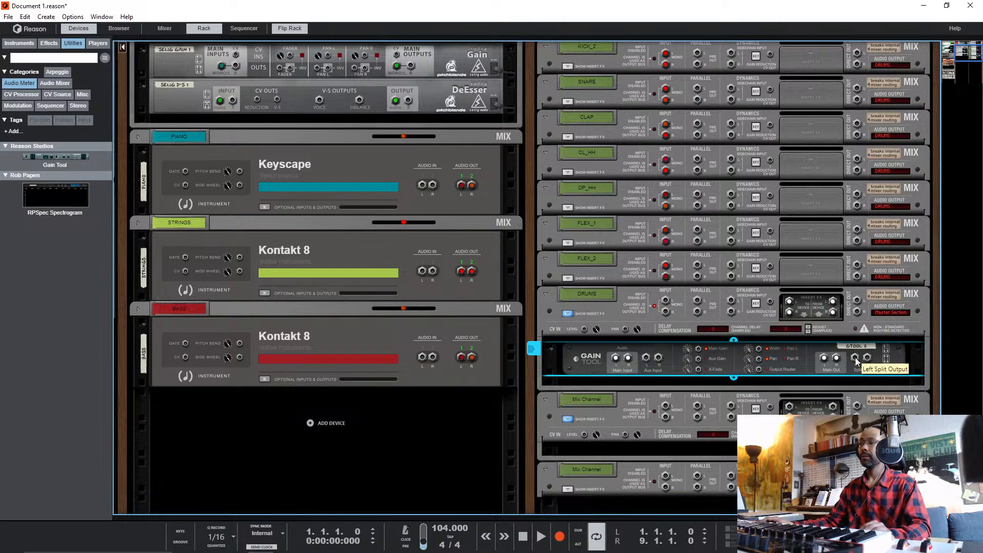
pyautogui.moveTo(856, 359); pyautogui.dragTo(669, 410)
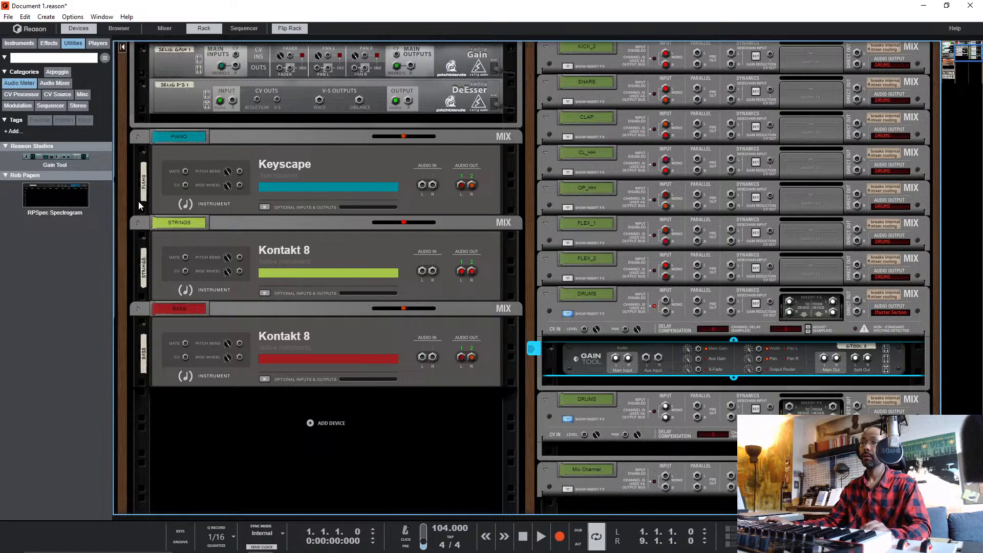
# - Add a Gain Tool to the second DRUMS channel's insert effects and patch its left split output to the last mix channel's input
pyautogui.moveTo(60, 158); pyautogui.dragTo(639, 449)
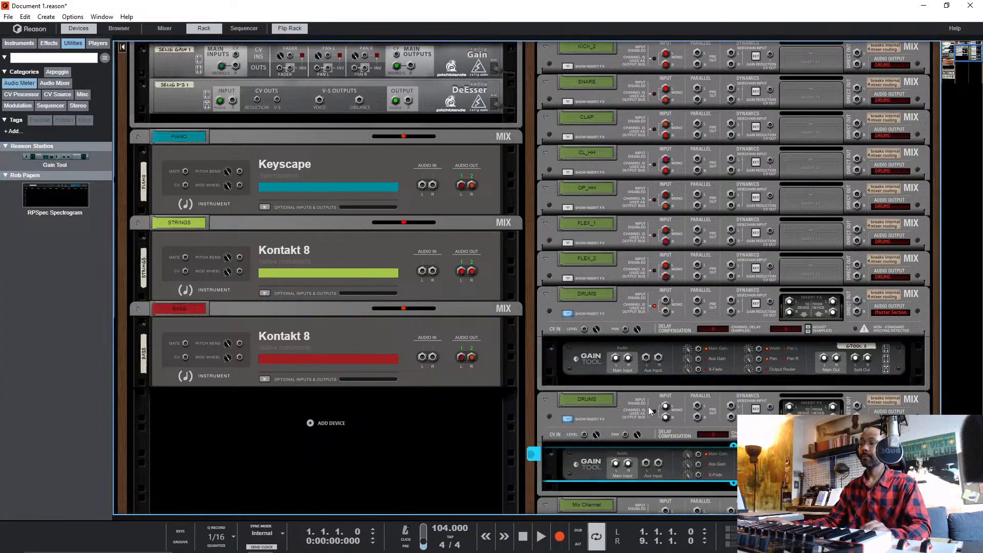
pyautogui.scroll(-3, 711, 404)
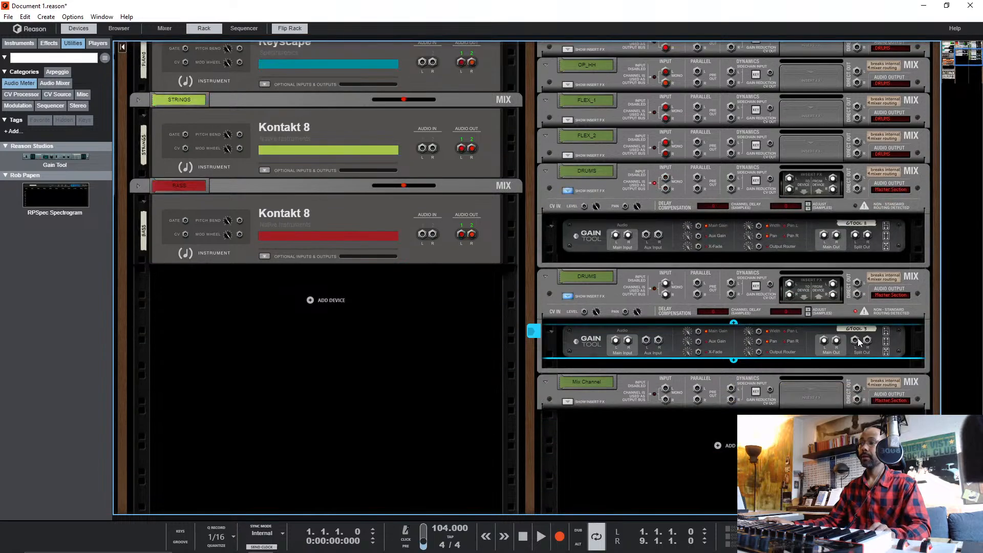
pyautogui.moveTo(855, 341); pyautogui.dragTo(670, 403)
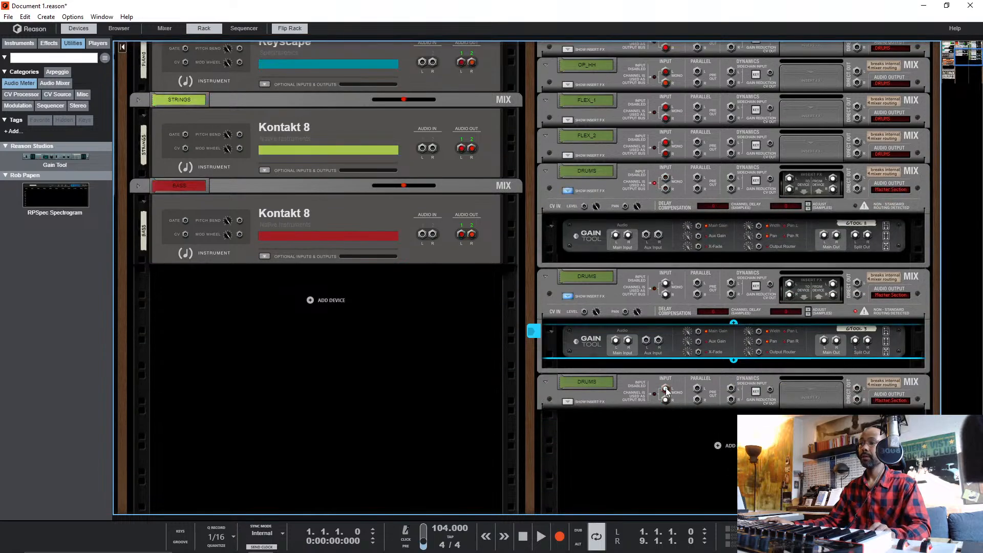
# - Return to the rack's front and rename the two channels below the DRUMS bus as D_COMP and D_VERB
pyautogui.press('Tab')
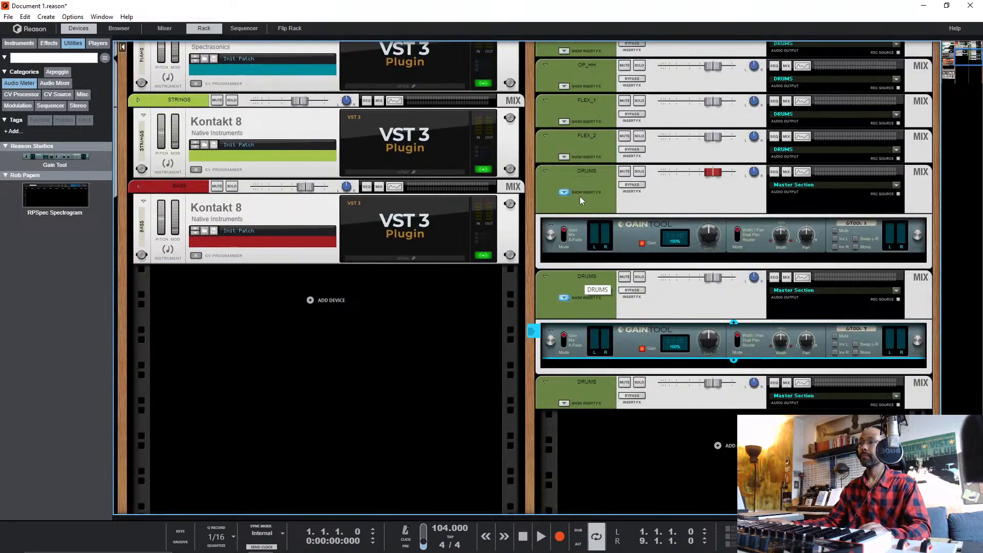
pyautogui.doubleClick(584, 278)
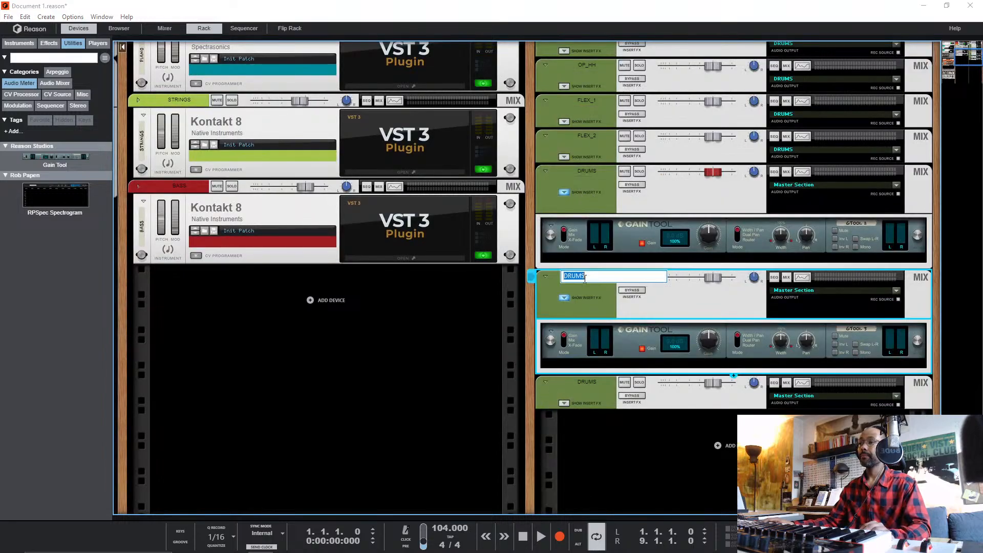
pyautogui.write('d')
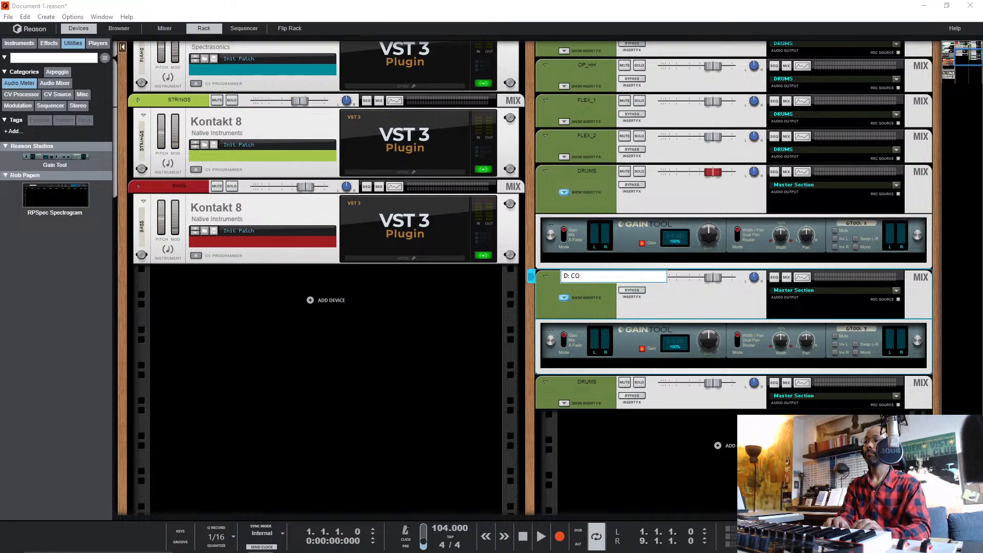
pyautogui.write('_COMP')
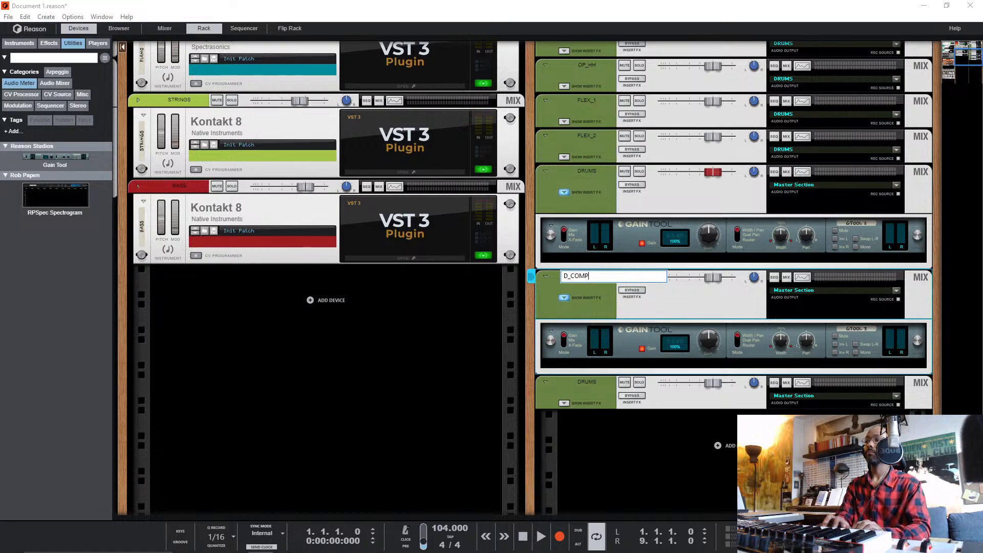
pyautogui.press('Return')
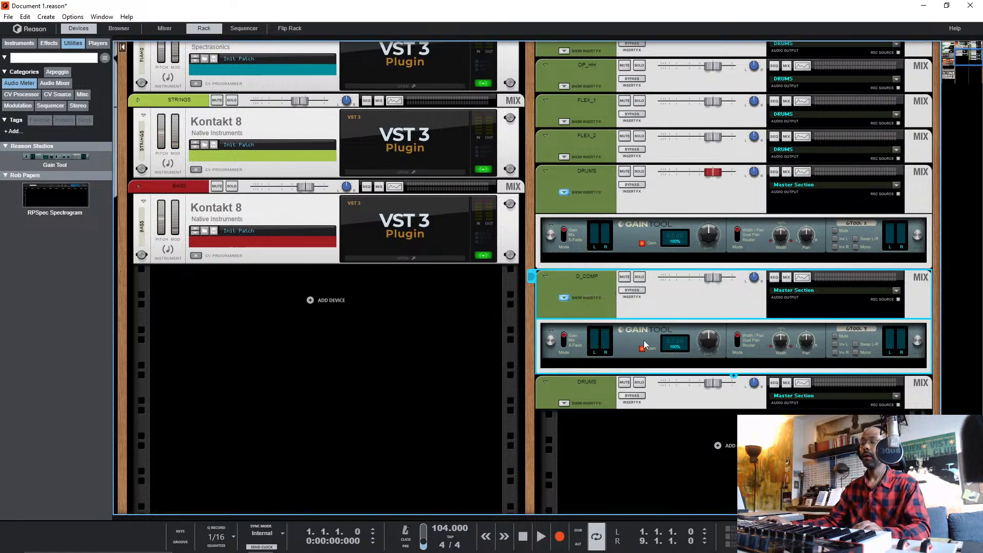
pyautogui.doubleClick(582, 380)
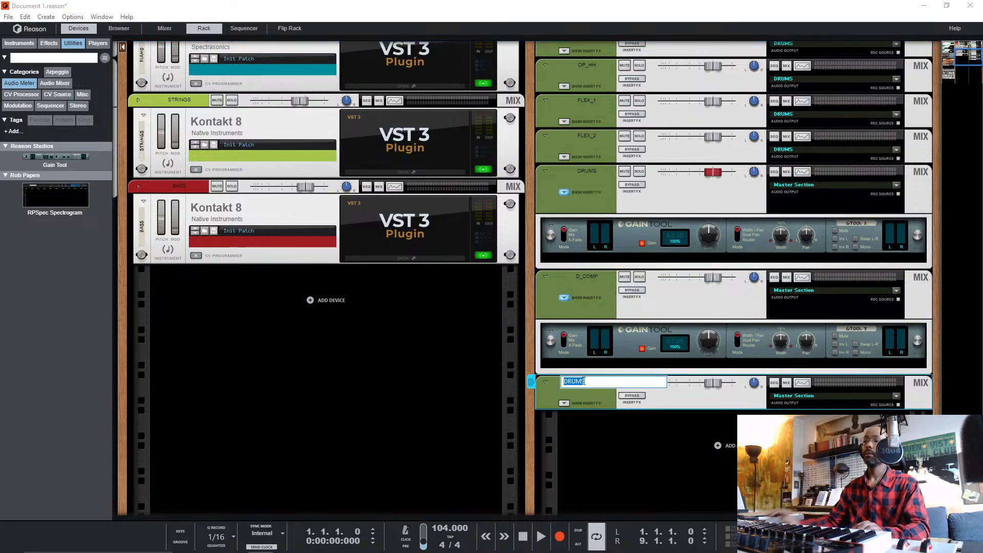
pyautogui.write('D_VERB')
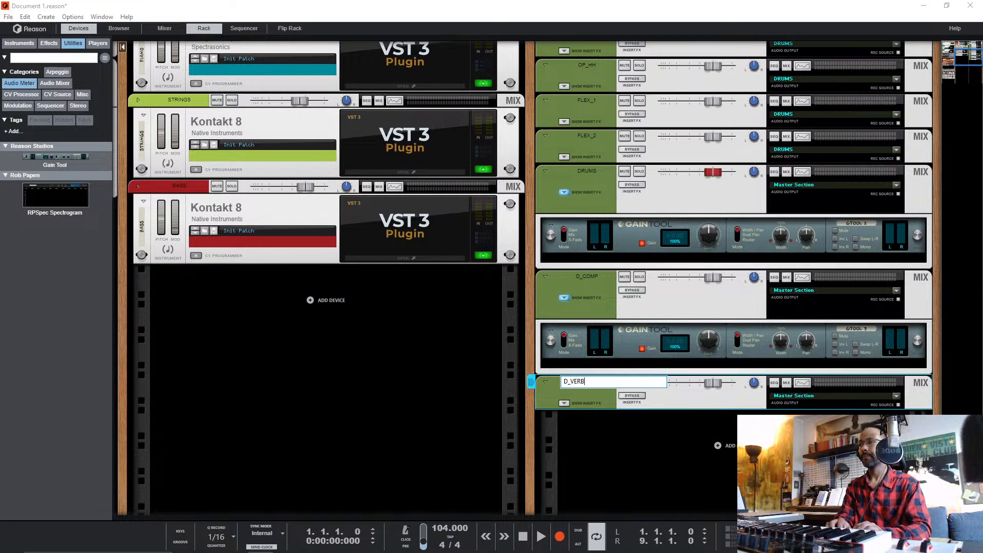
pyautogui.press('Return')
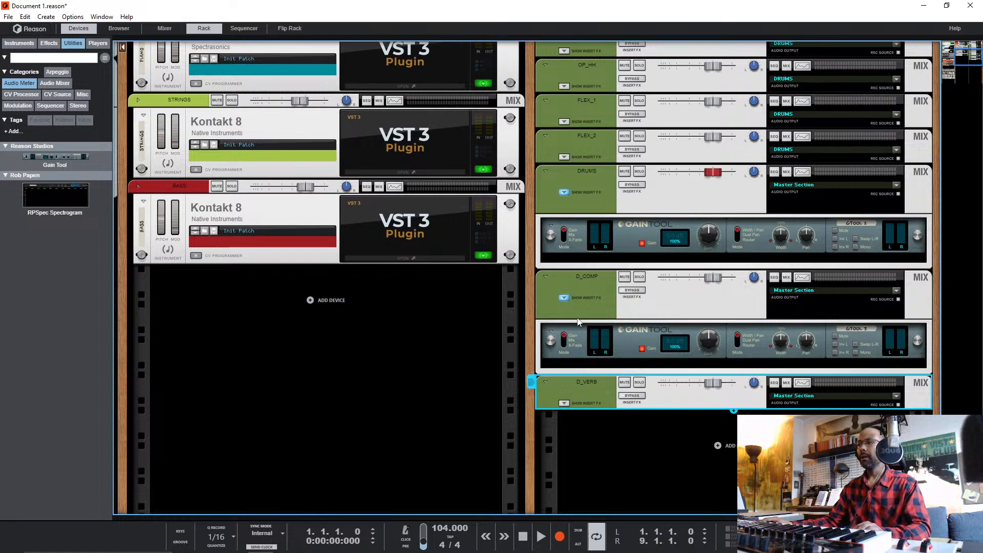
# - Select the DRUMS, D_COMP and D_VERB channels in the mixer and route them to a new output bus
pyautogui.press('F5')
pyautogui.press('F6')
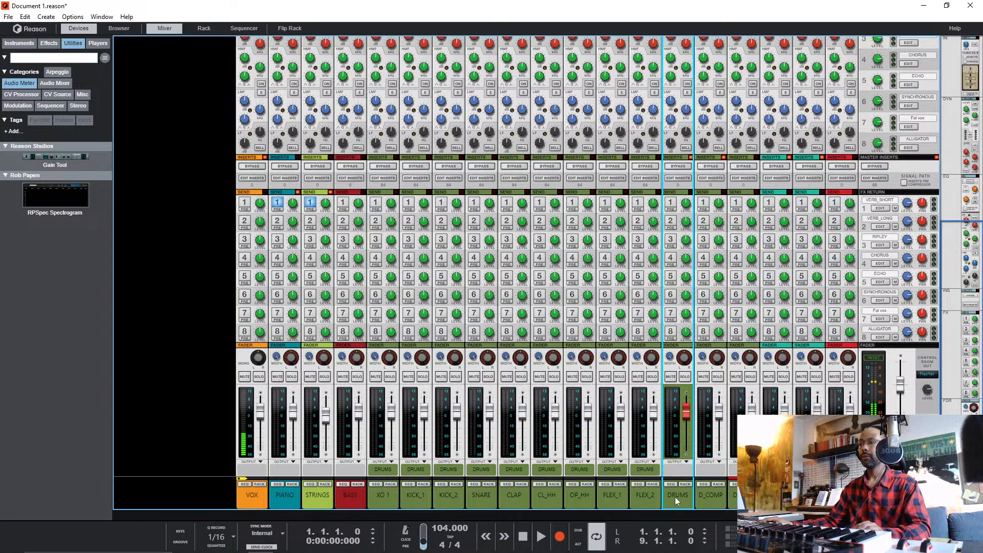
pyautogui.keyDown('shift'); pyautogui.click(719, 499); pyautogui.keyUp('shift')
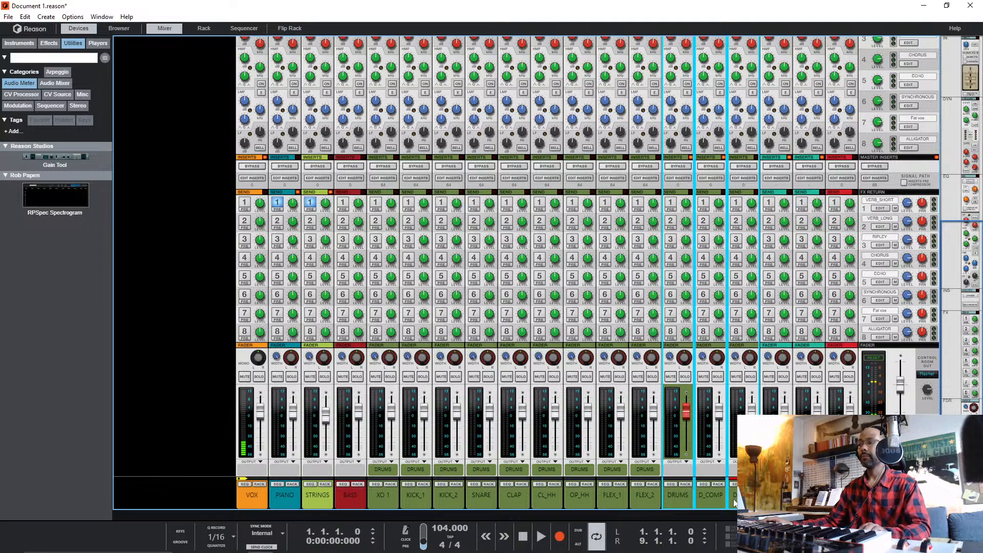
pyautogui.rightClick(686, 500)
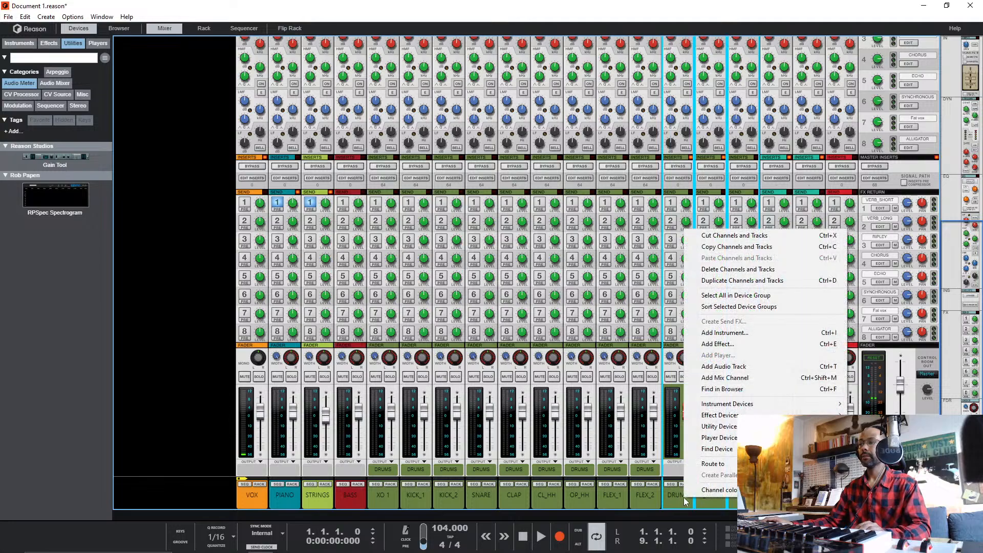
pyautogui.click(192, 379)
pyautogui.click(743, 496)
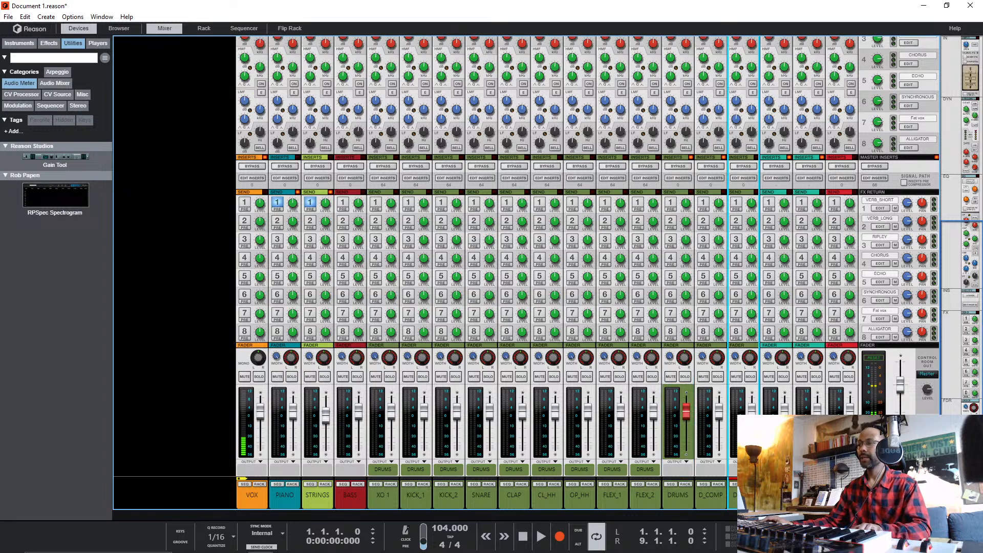
pyautogui.keyDown('shift'); pyautogui.click(677, 496); pyautogui.keyUp('shift')
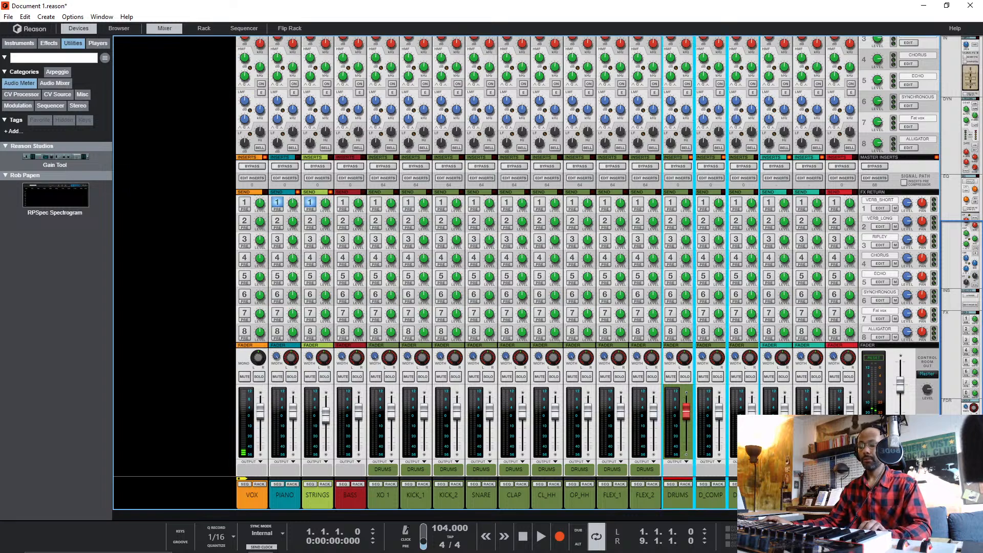
pyautogui.hotkey('ctrl', 'g')
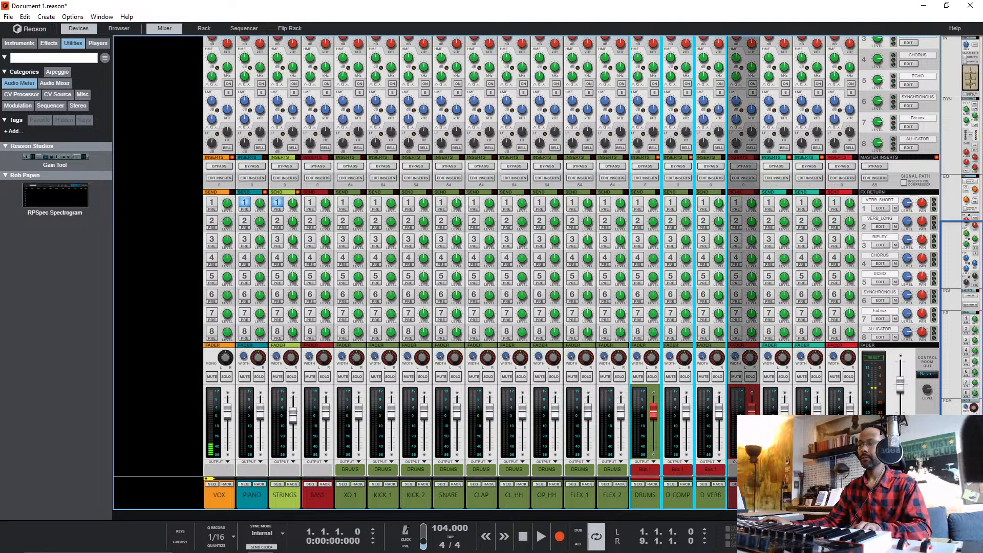
# - Give the new bus channel the same green color as the drum channels and rename it BEAT
pyautogui.rightClick(745, 138)
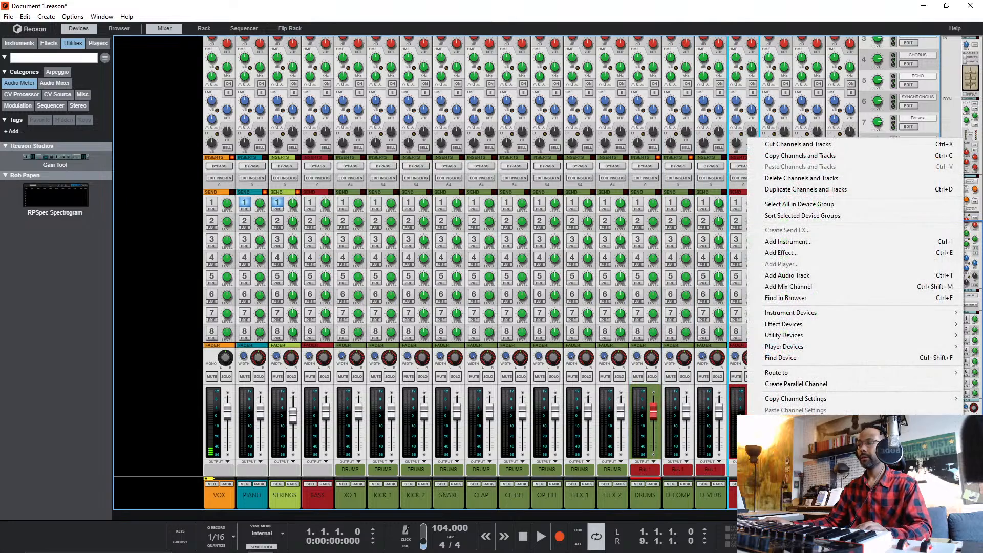
pyautogui.moveTo(749, 139)
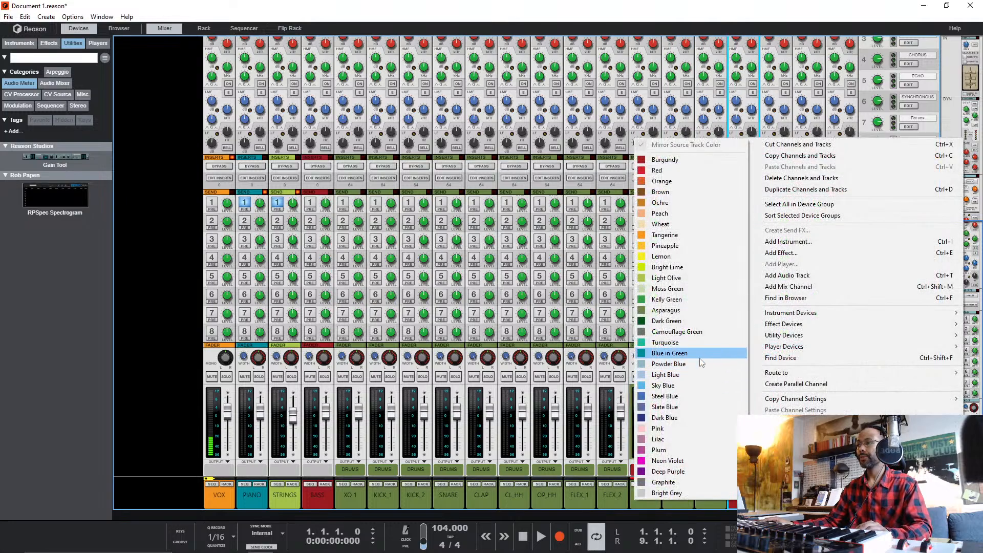
pyautogui.click(695, 319)
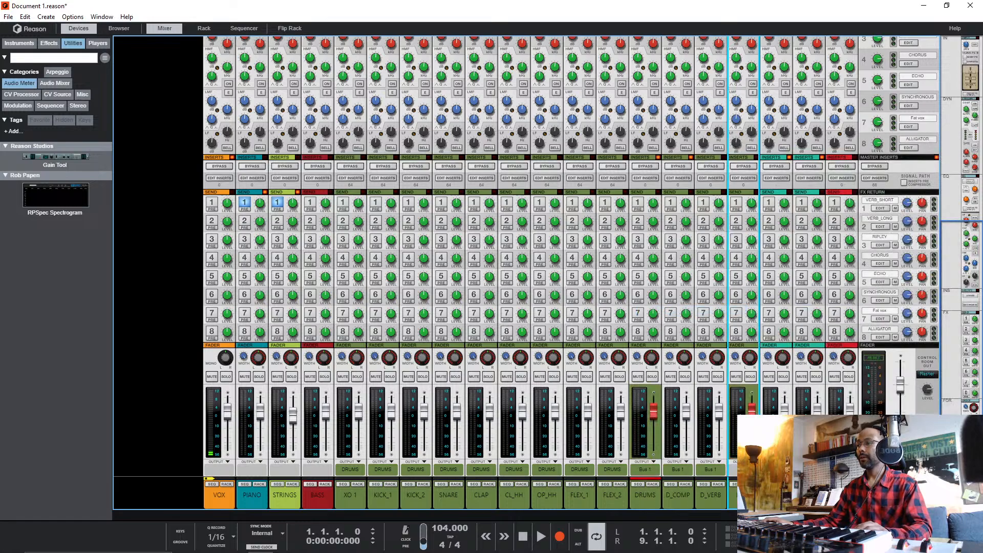
pyautogui.doubleClick(743, 495)
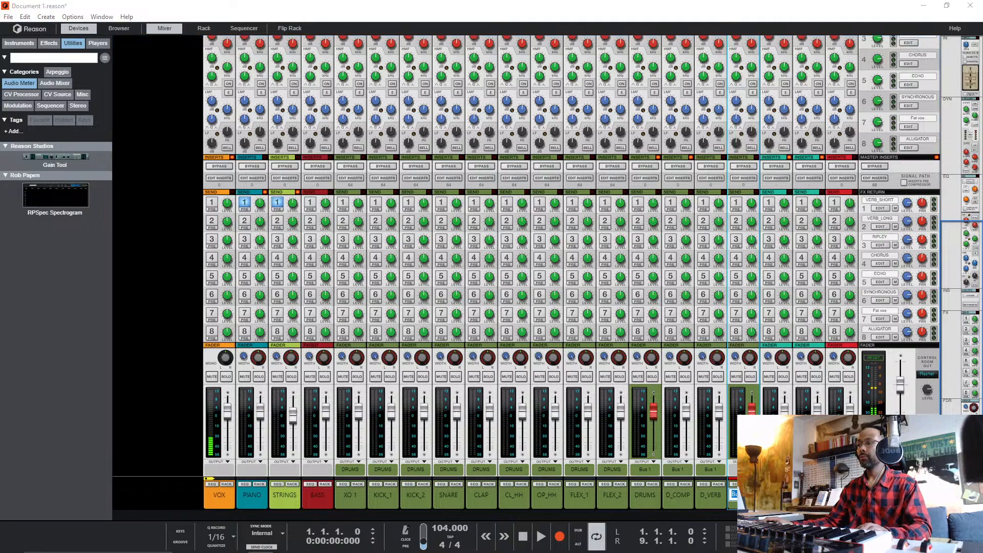
pyautogui.write('b')
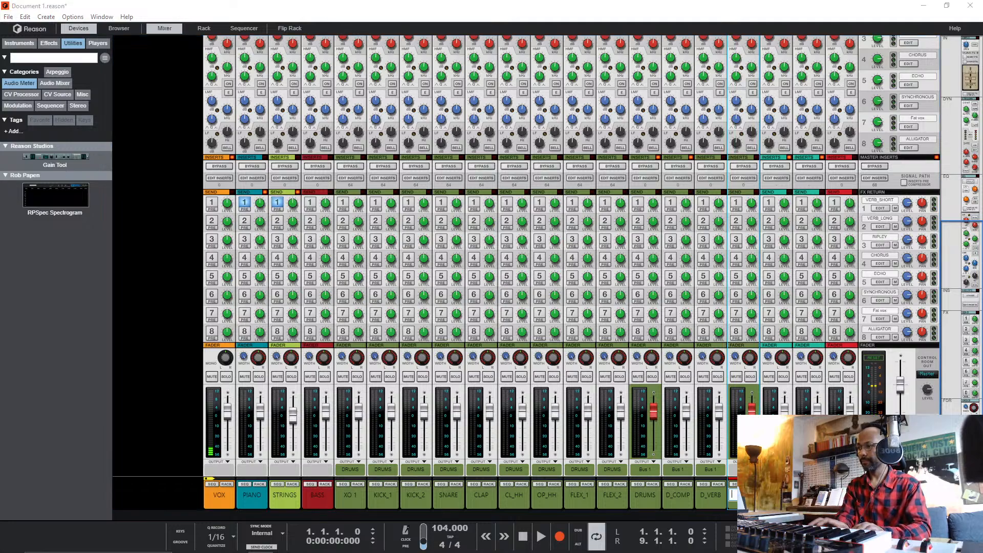
pyautogui.press('Return')
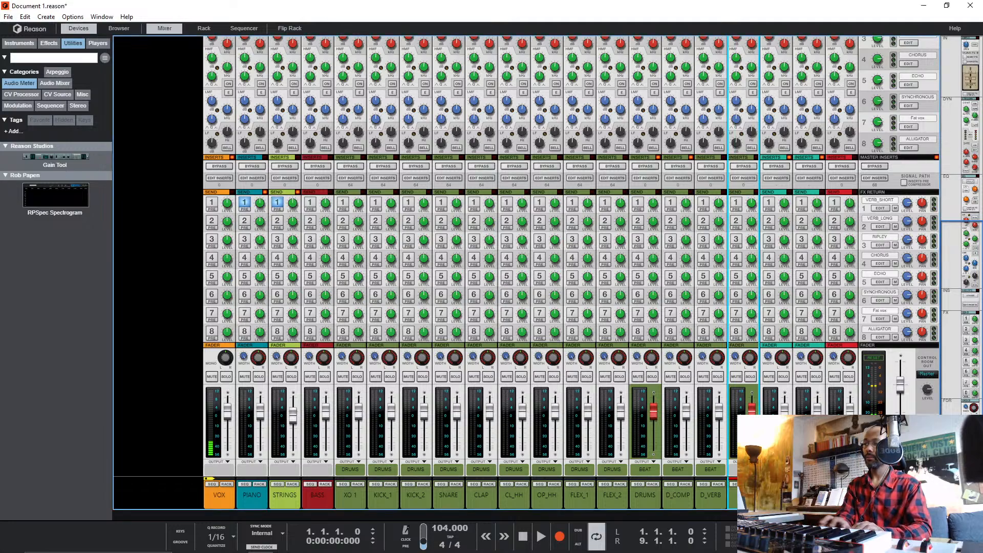
pyautogui.click(181, 357)
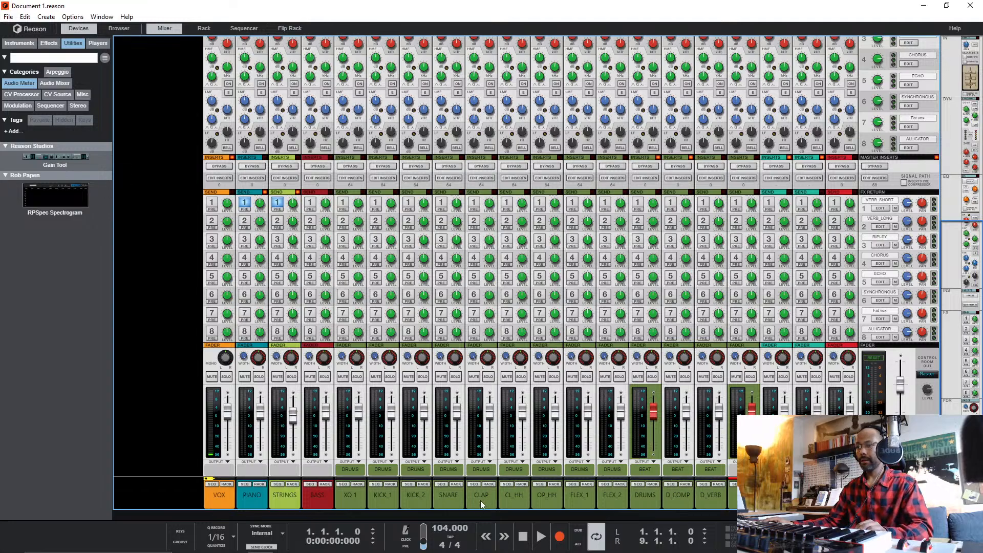
# - Show the rack below the mixer, locate the BEAT bus there and add a Gain Tool to its insert effects
pyautogui.moveTo(468, 513); pyautogui.dragTo(465, 403)
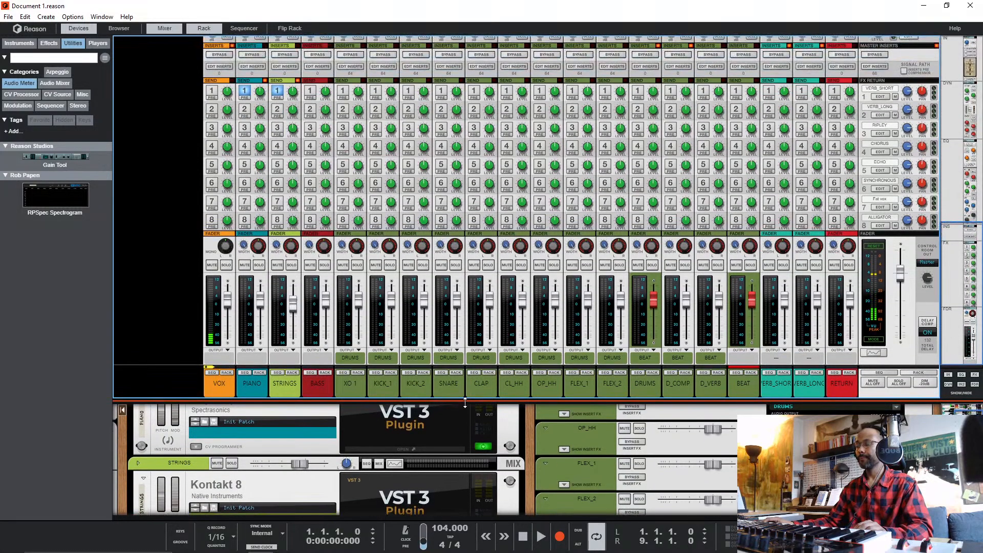
pyautogui.click(751, 373)
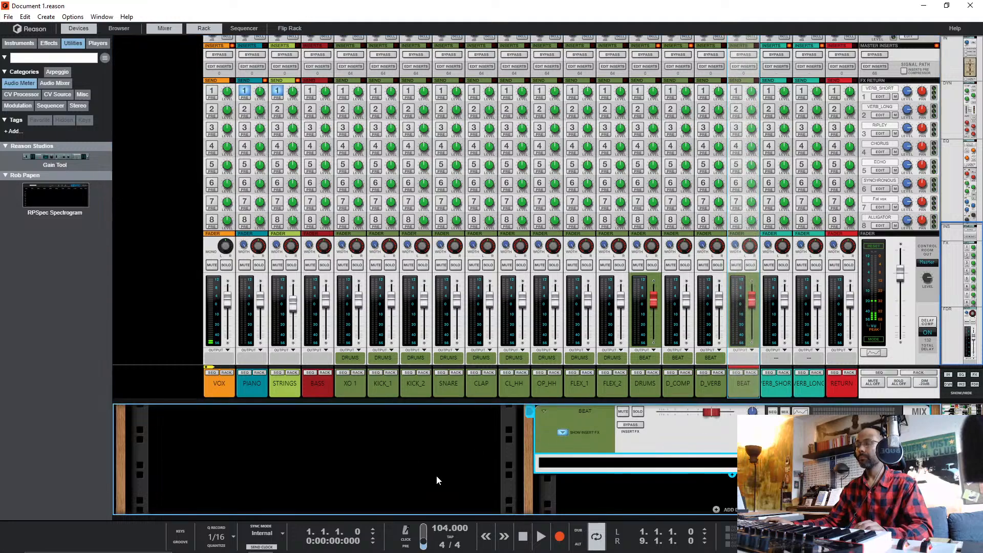
pyautogui.moveTo(51, 156); pyautogui.dragTo(613, 478)
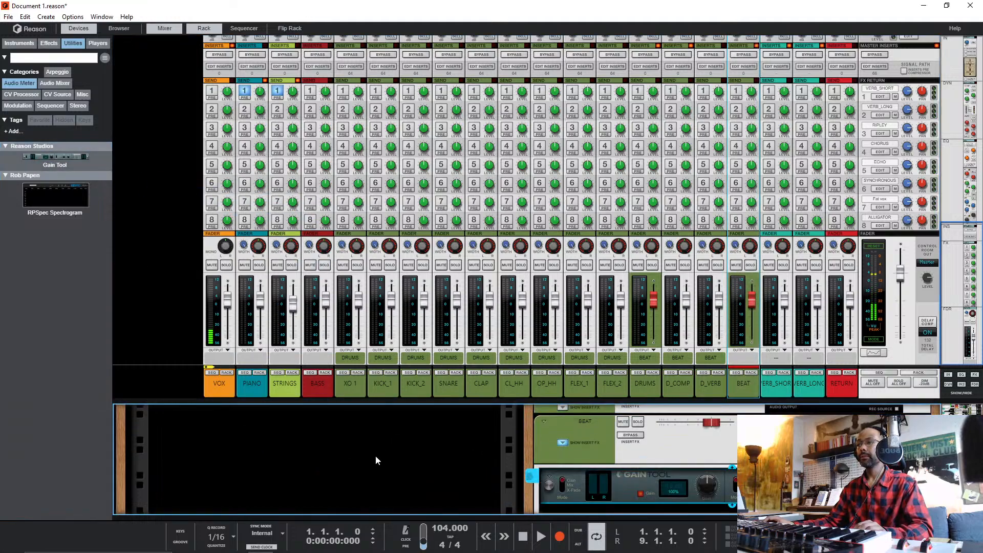
# - Find Softube's Tape among the distortion effects and insert it ahead of the Gain Tool in the BEAT bus's insert effects
pyautogui.click(72, 43)
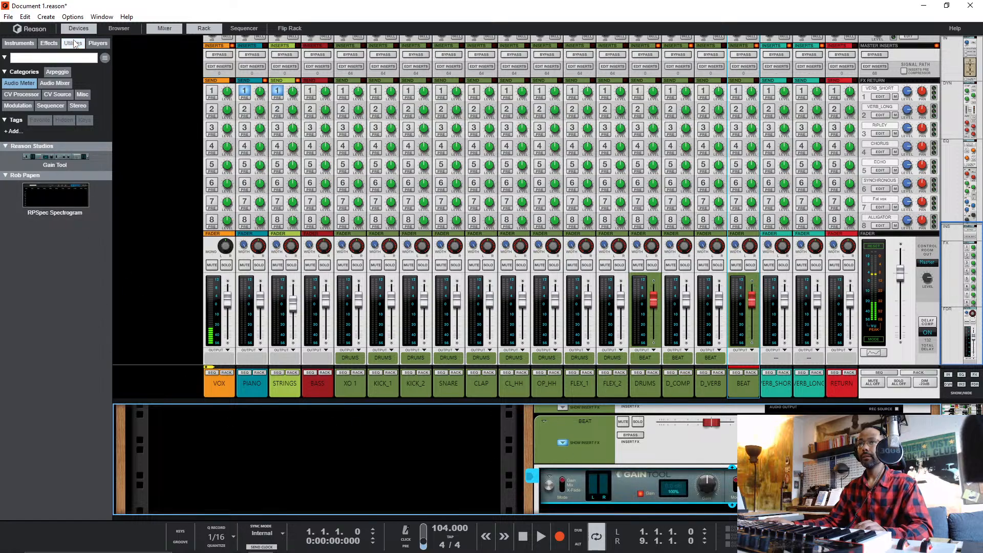
pyautogui.click(17, 45)
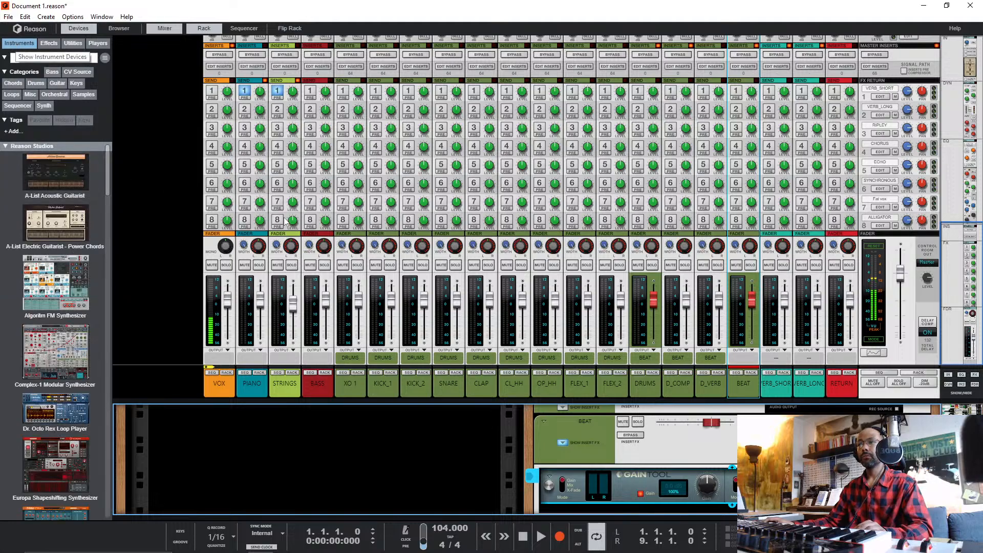
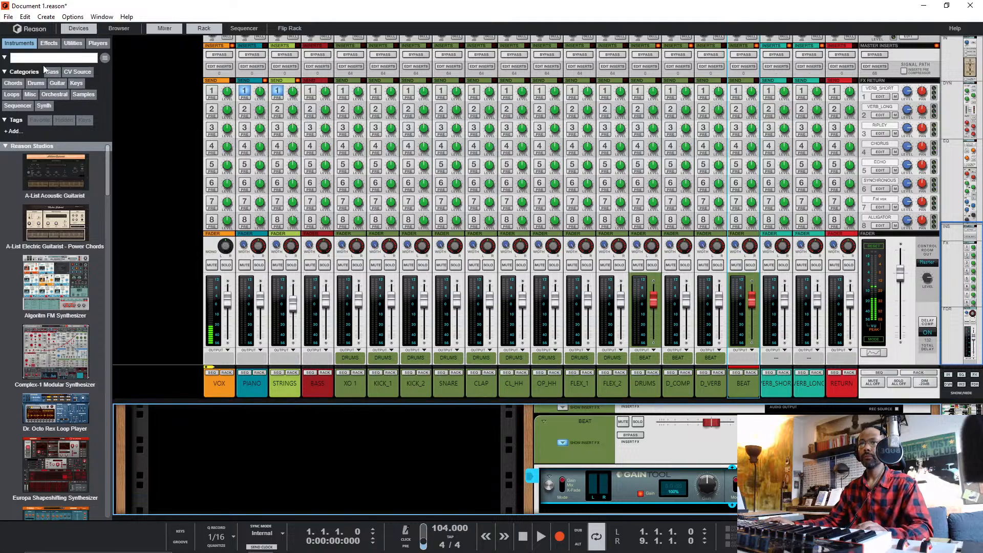
pyautogui.click(47, 44)
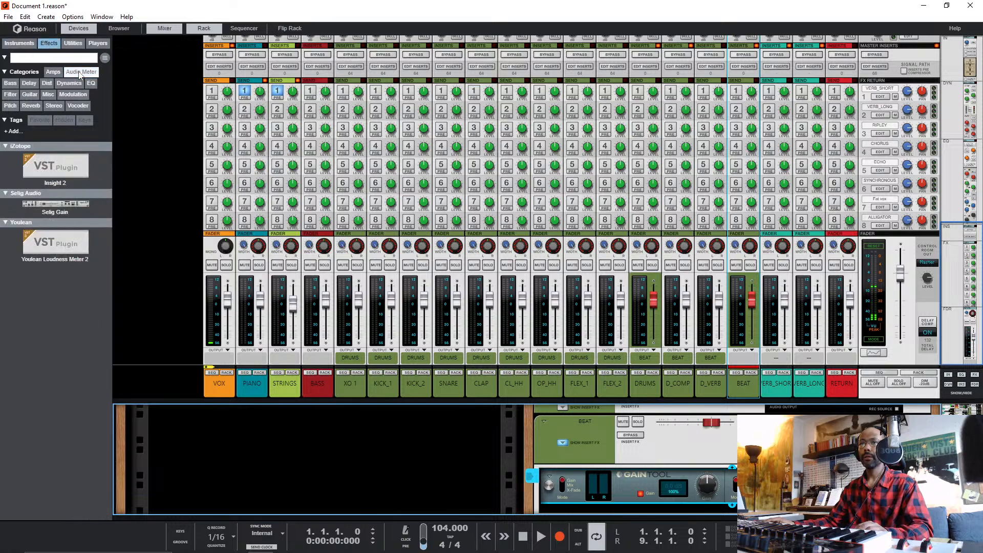
pyautogui.click(47, 83)
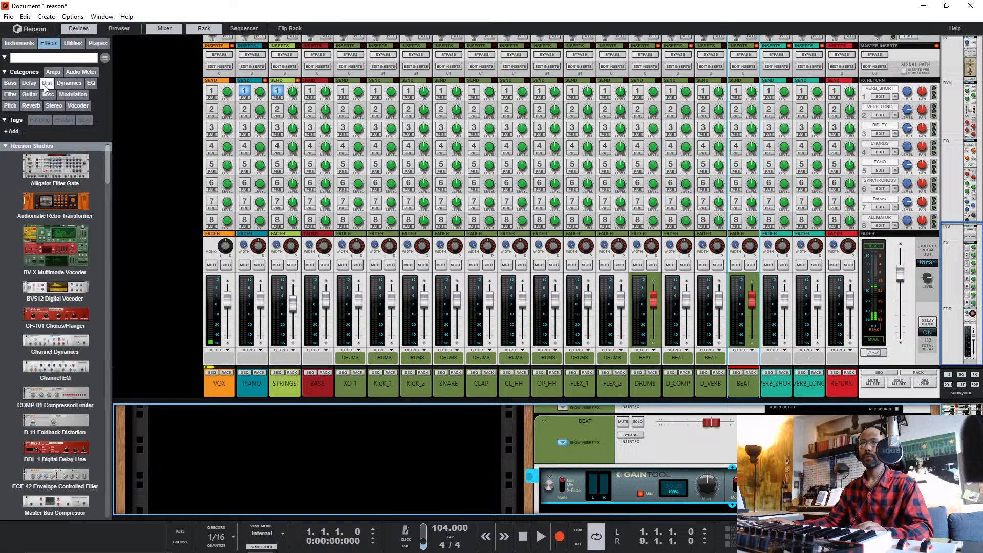
pyautogui.scroll(-5, 34, 374)
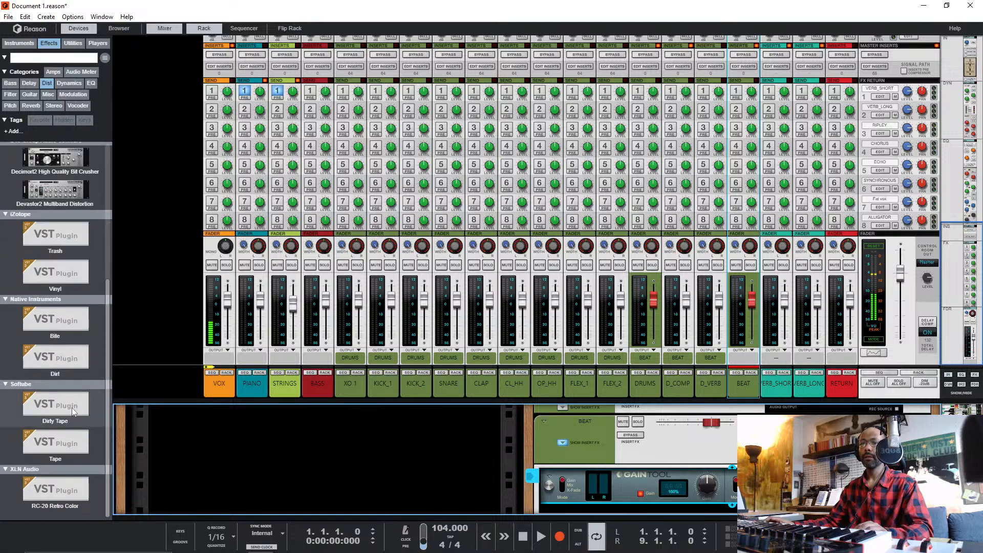
pyautogui.scroll(-2, 198, 462)
pyautogui.moveTo(257, 401); pyautogui.dragTo(260, 18)
pyautogui.scroll(6, 509, 385)
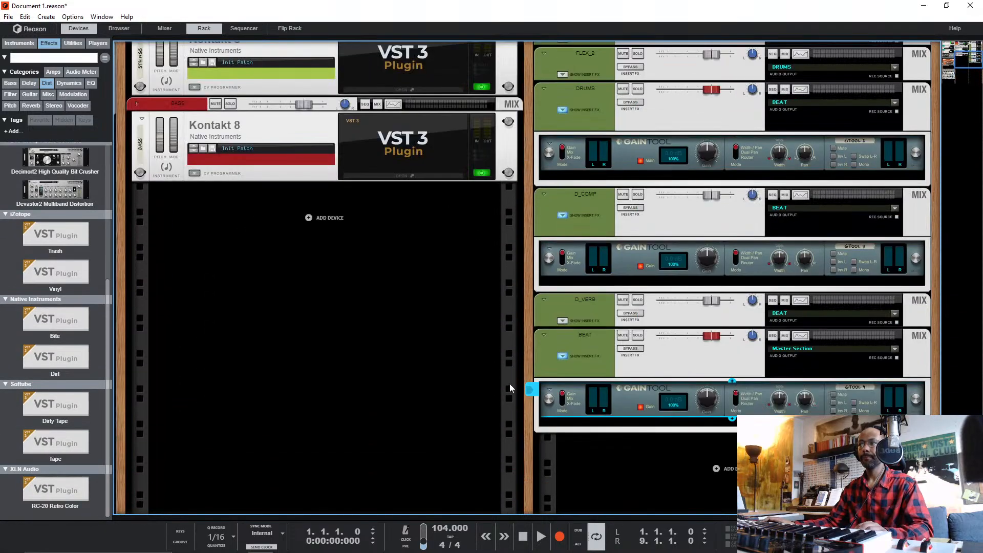
pyautogui.scroll(1, 271, 427)
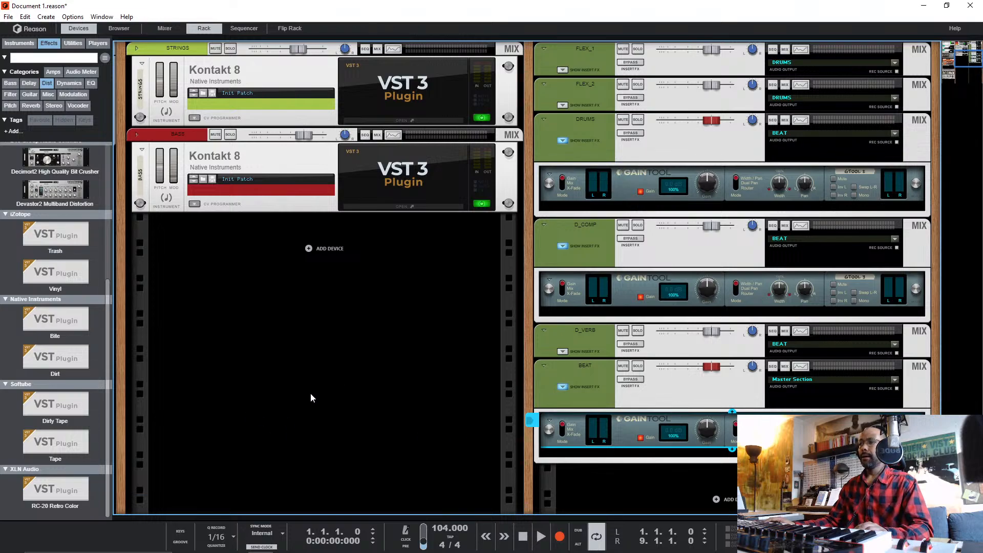
pyautogui.click(81, 450)
pyautogui.moveTo(81, 450); pyautogui.dragTo(678, 427)
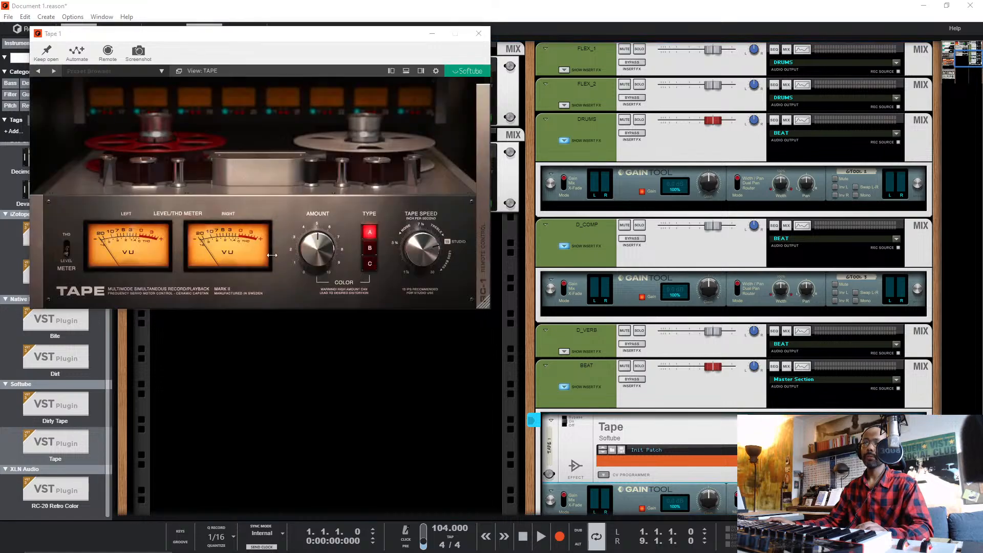
# - Set the Tape plugin to type B with a color amount of 8.6 and show its level meters and headroom settings
pyautogui.click(369, 248)
pyautogui.moveTo(312, 235); pyautogui.dragTo(313, 214)
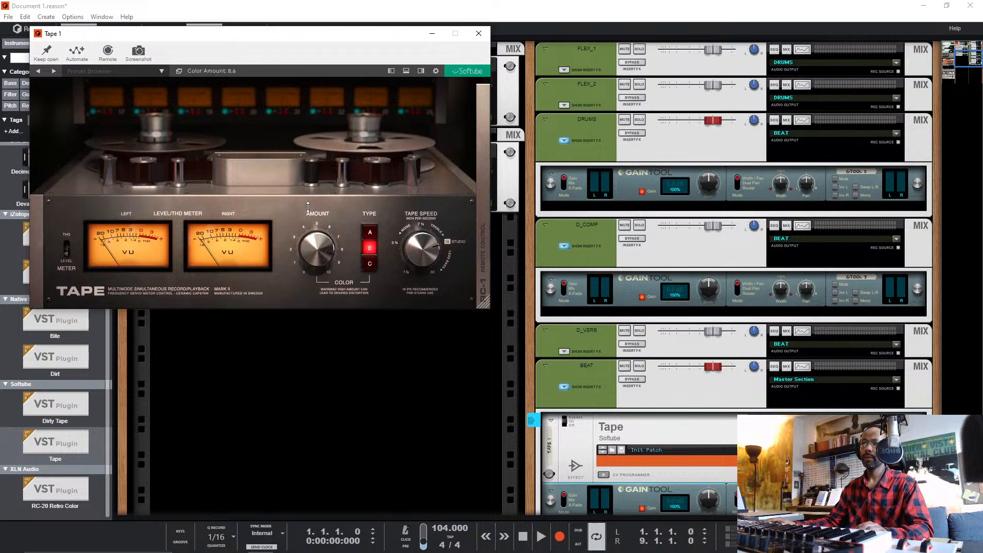
pyautogui.click(392, 72)
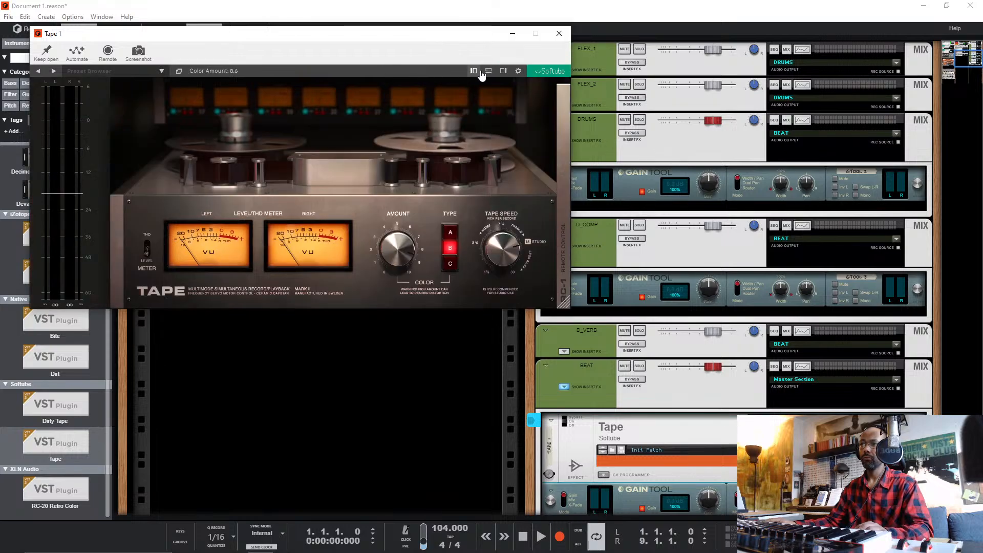
pyautogui.click(486, 72)
pyautogui.click(501, 72)
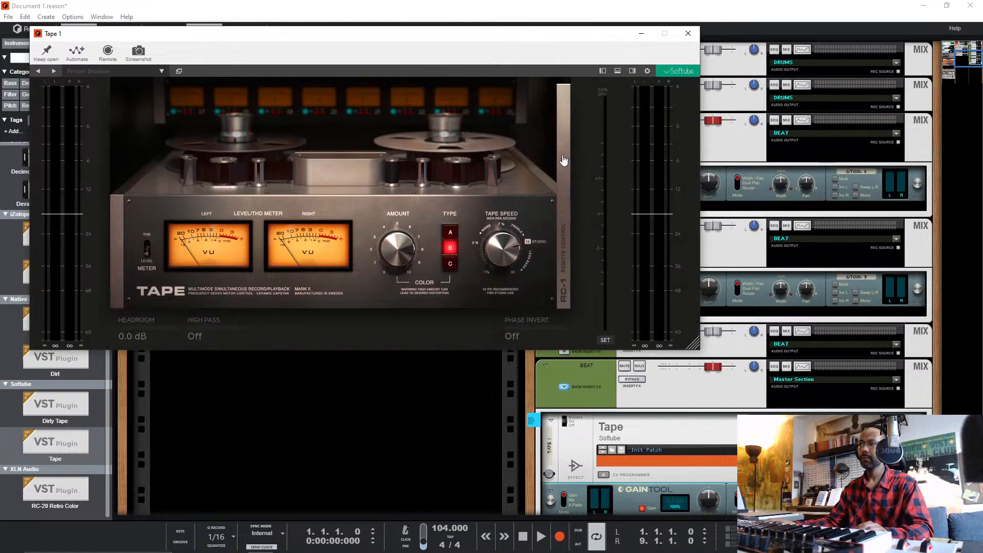
# - Review the dry/wet, speed stability, high-frequency trim and crosstalk controls on Tape's RC-1 remote control, and close the plugin window
pyautogui.click(563, 194)
pyautogui.moveTo(447, 230); pyautogui.dragTo(426, 209)
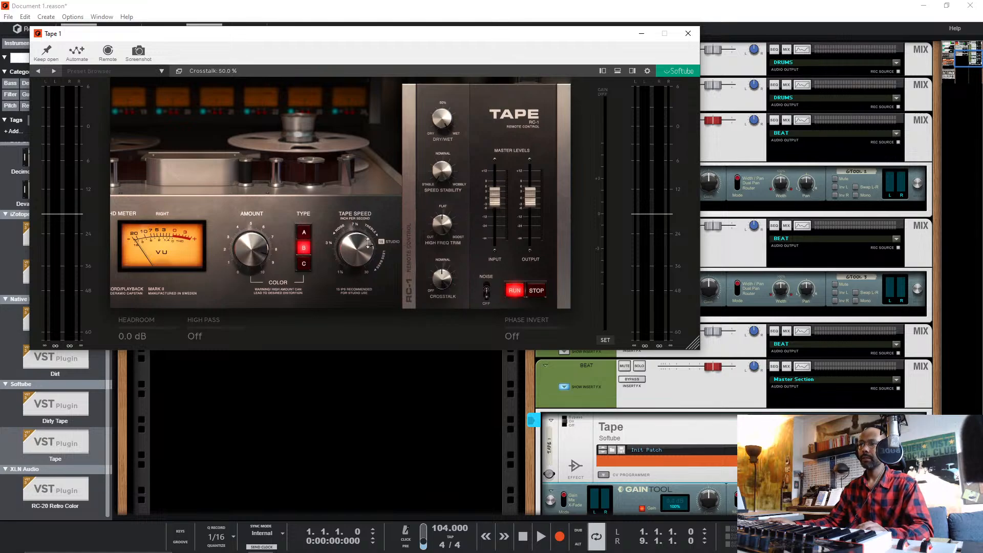
pyautogui.click(207, 209)
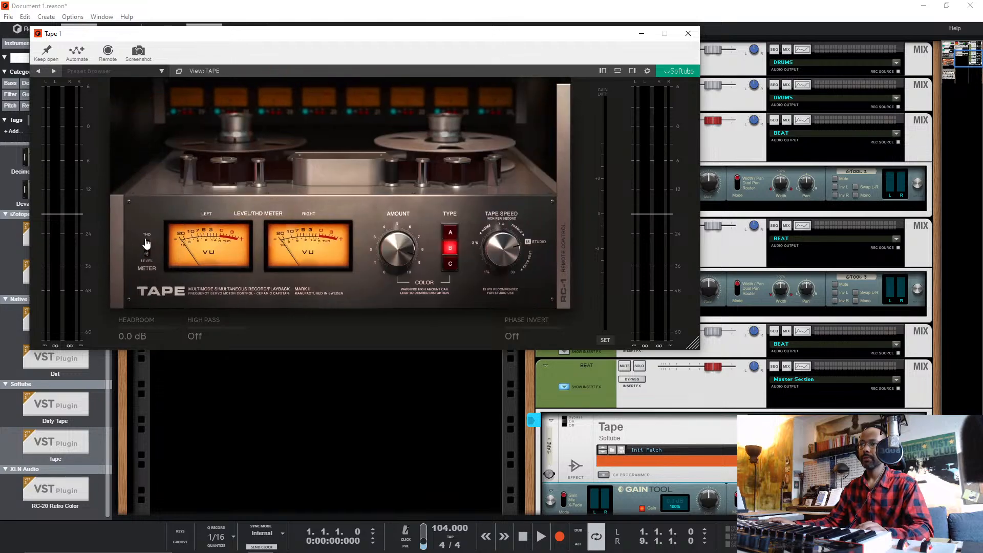
pyautogui.click(565, 129)
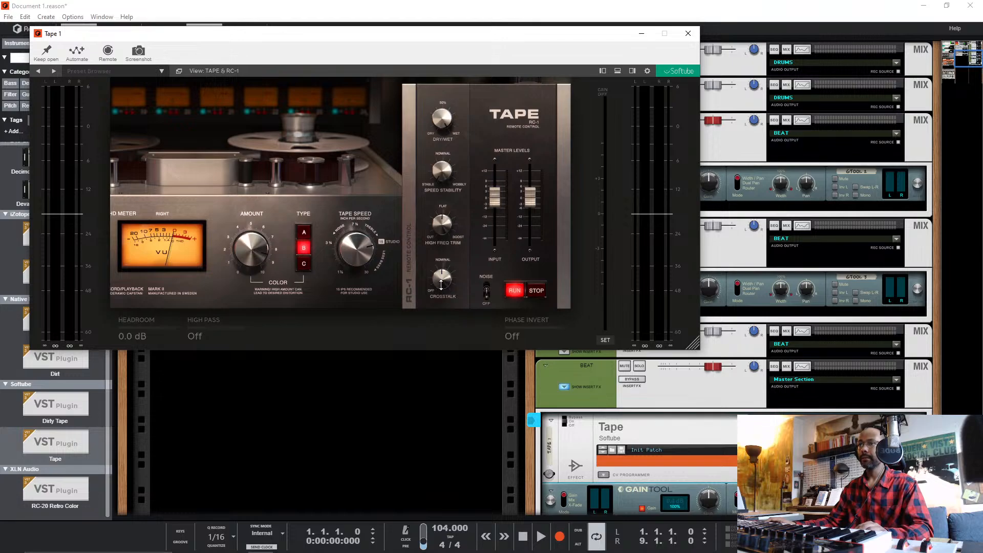
pyautogui.click(687, 33)
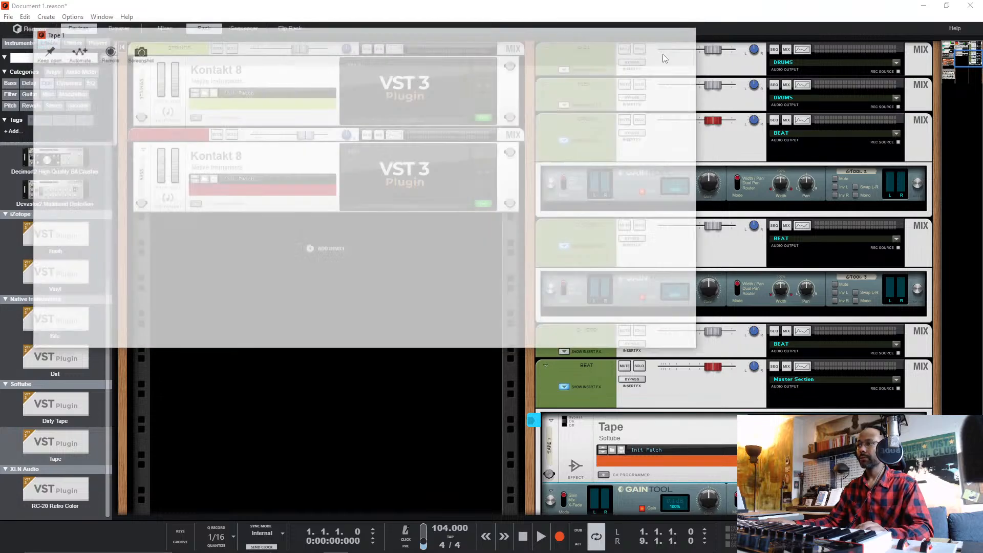
# - Rename the Tape device on the BEAT bus as BEAT_TAPE
pyautogui.doubleClick(550, 451)
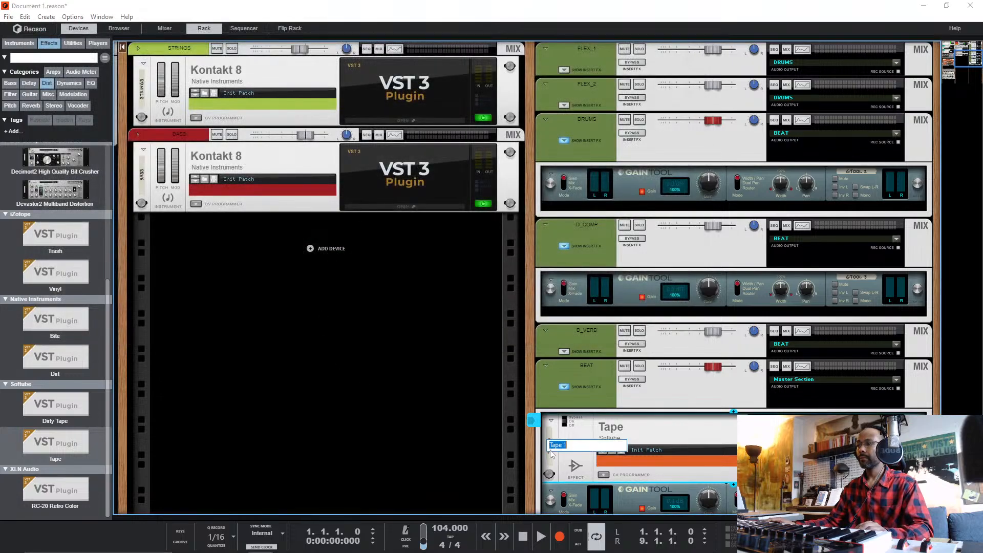
pyautogui.write('BEAT_')
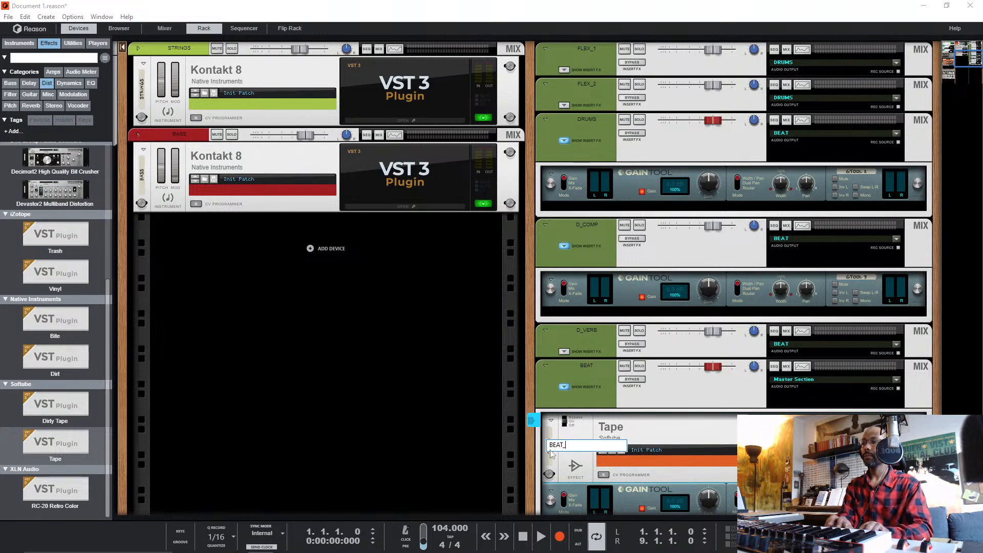
pyautogui.write('TAPE')
pyautogui.press('Return')
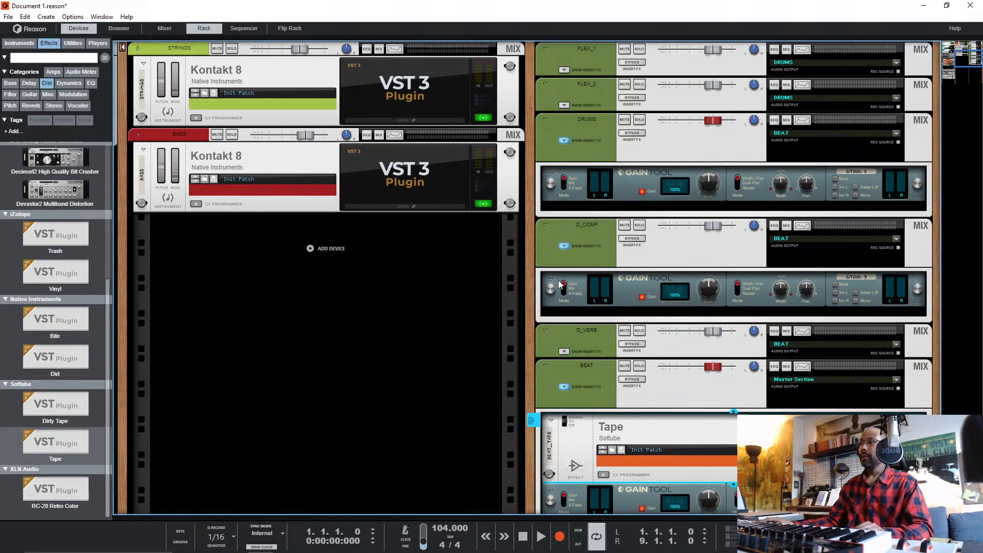
# - Add the ValhallaVintageVerb reverb to the D_VERB channel's insert effects and set its predelay to 0 ms
pyautogui.scroll(-2, 638, 301)
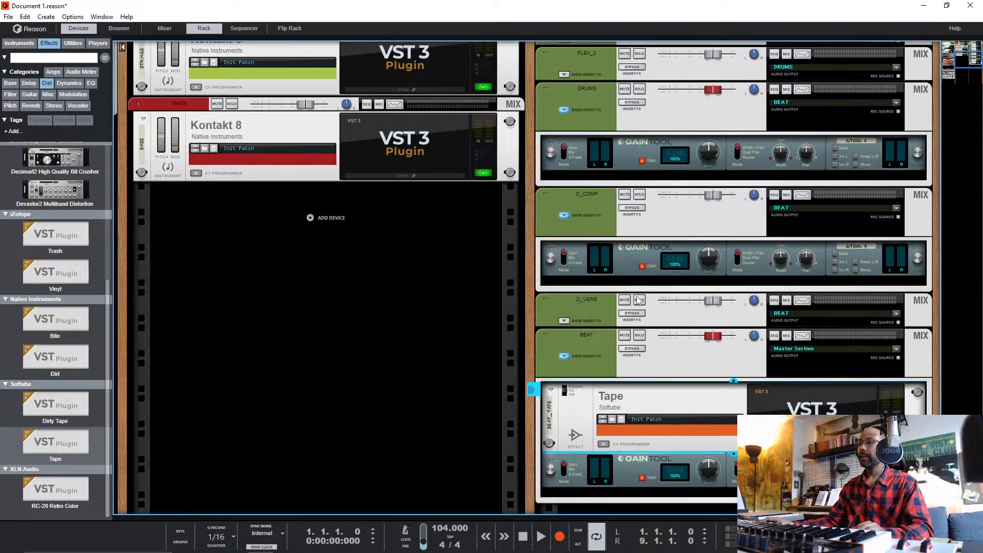
pyautogui.click(565, 320)
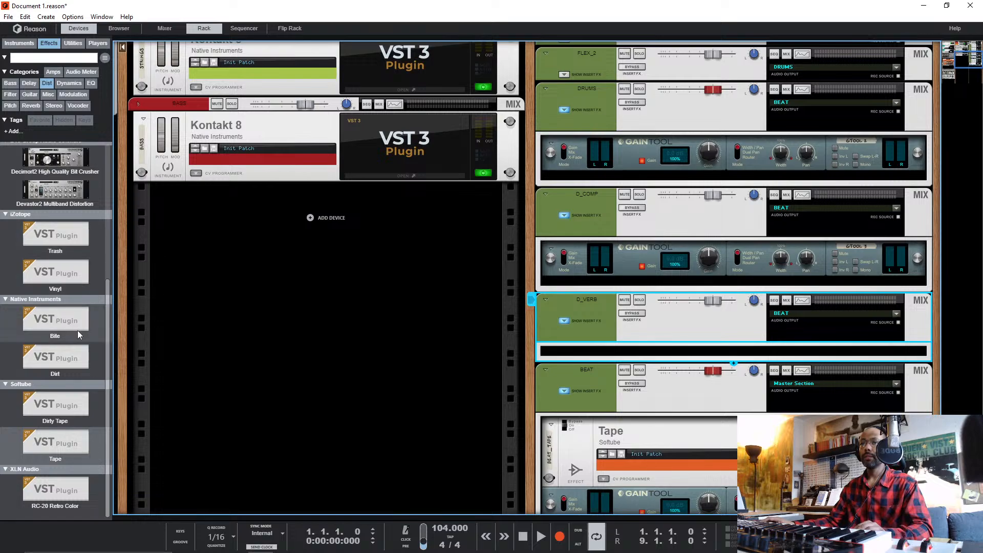
pyautogui.click(46, 83)
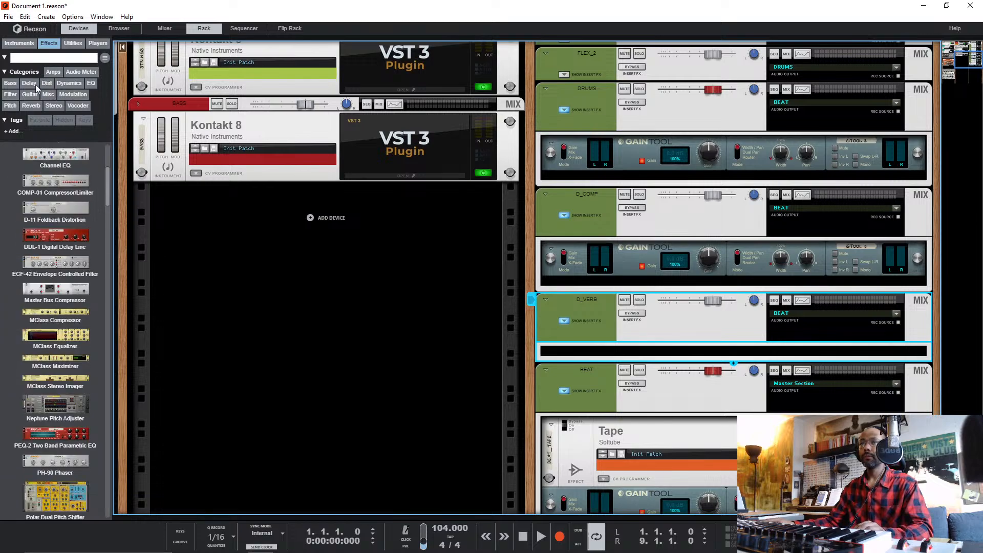
pyautogui.click(31, 106)
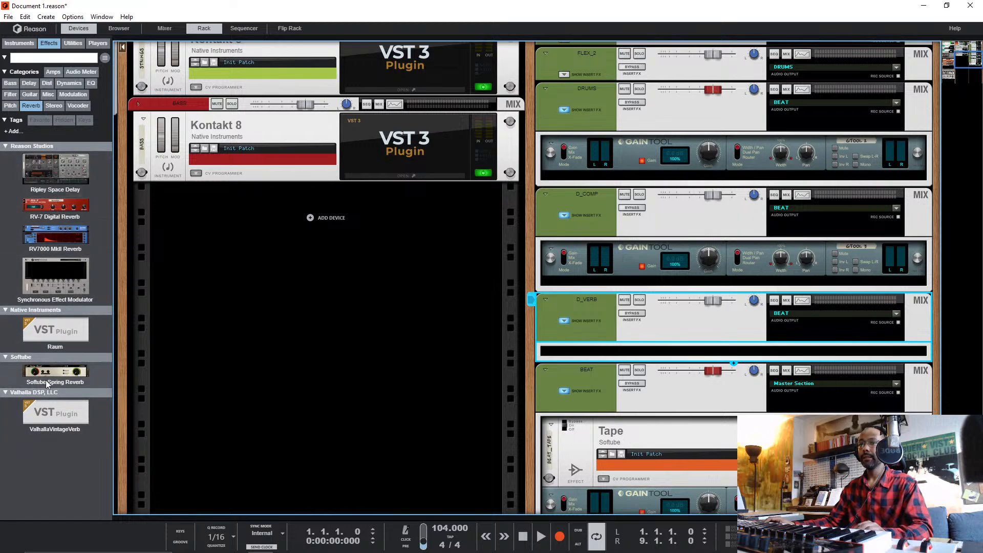
pyautogui.moveTo(44, 417); pyautogui.dragTo(652, 353)
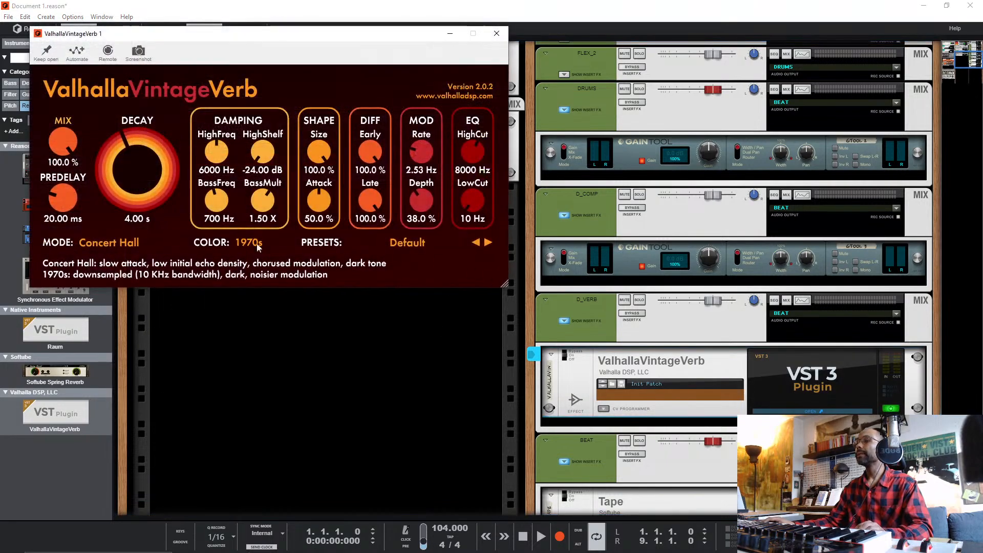
pyautogui.moveTo(71, 199); pyautogui.dragTo(162, 287)
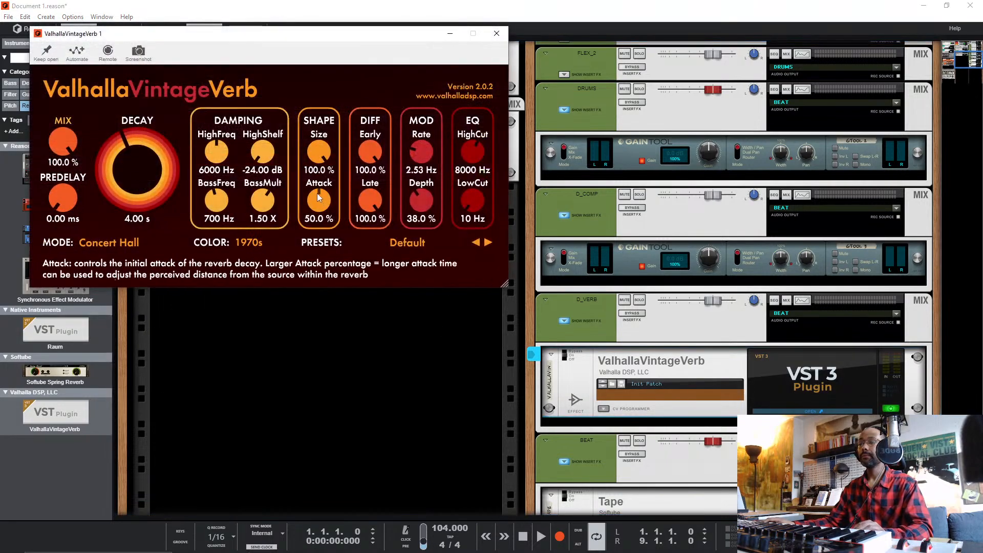
# - Set the D_VERB reverb to Plate mode, with attack and modulation depth both at 0%
pyautogui.moveTo(319, 195); pyautogui.dragTo(294, 339)
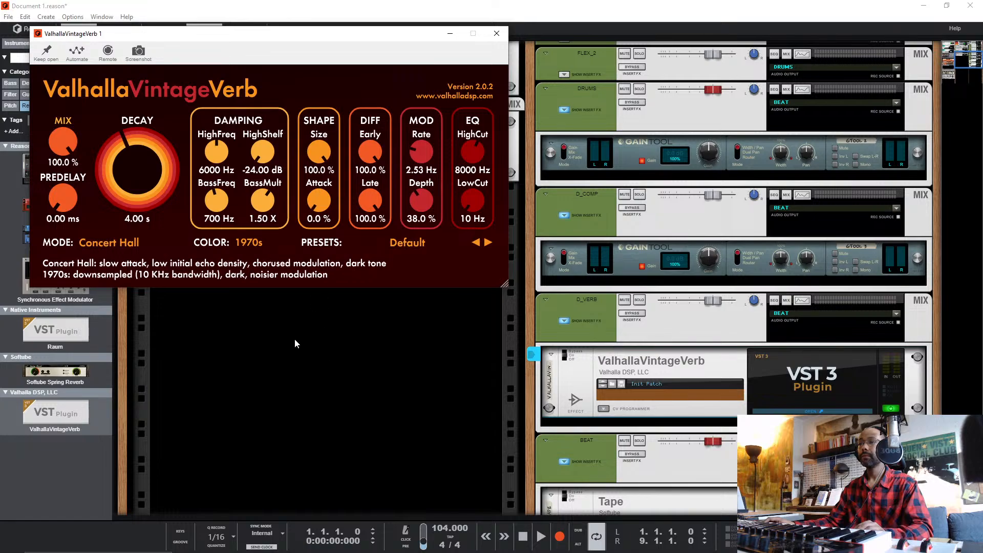
pyautogui.click(98, 247)
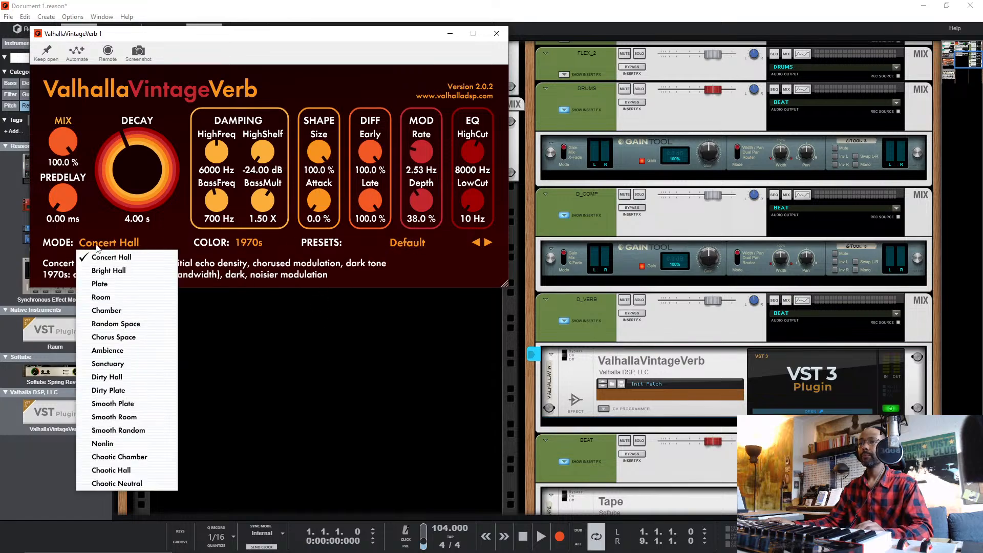
pyautogui.click(106, 281)
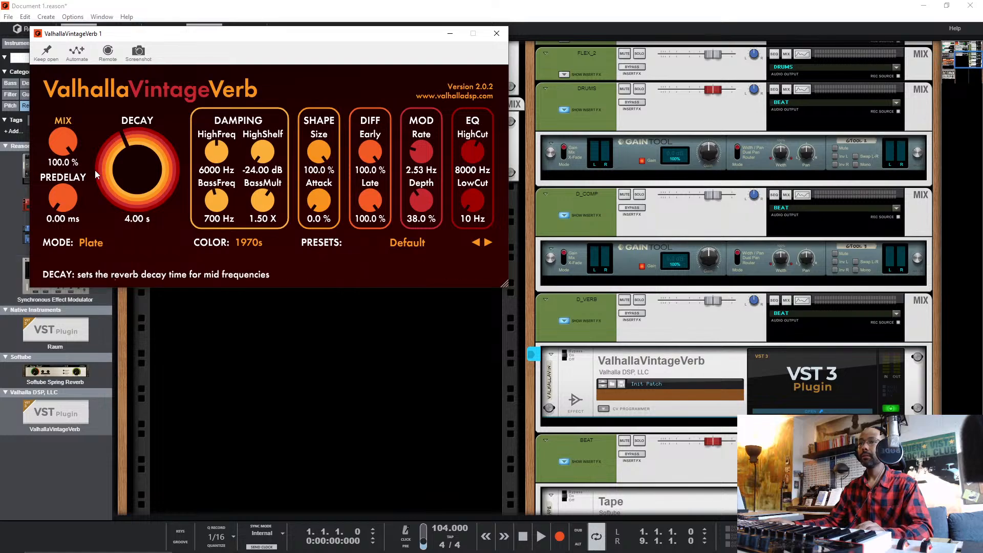
pyautogui.moveTo(422, 203); pyautogui.dragTo(418, 386)
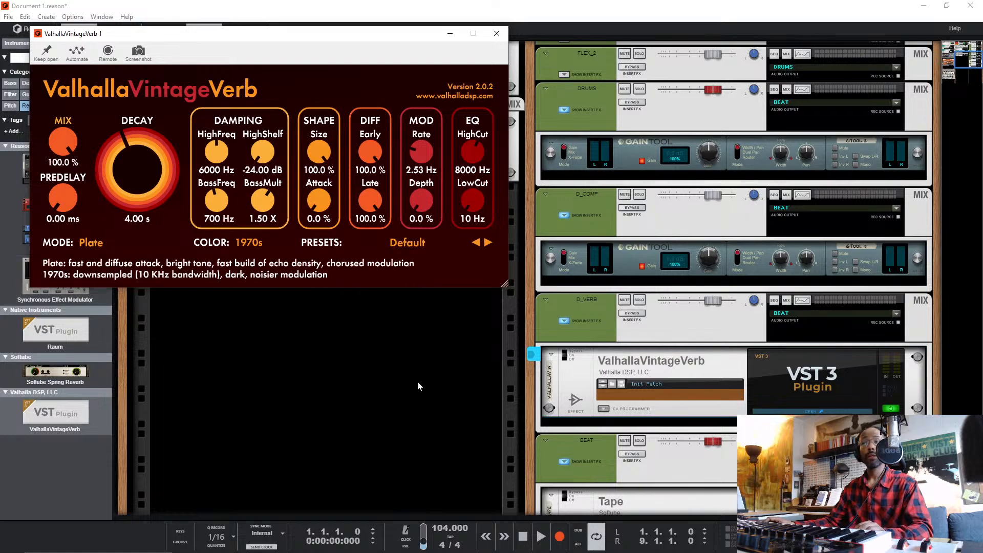
# - Set the D_VERB reverb's EQ low cut to 250 Hz
pyautogui.click(471, 218)
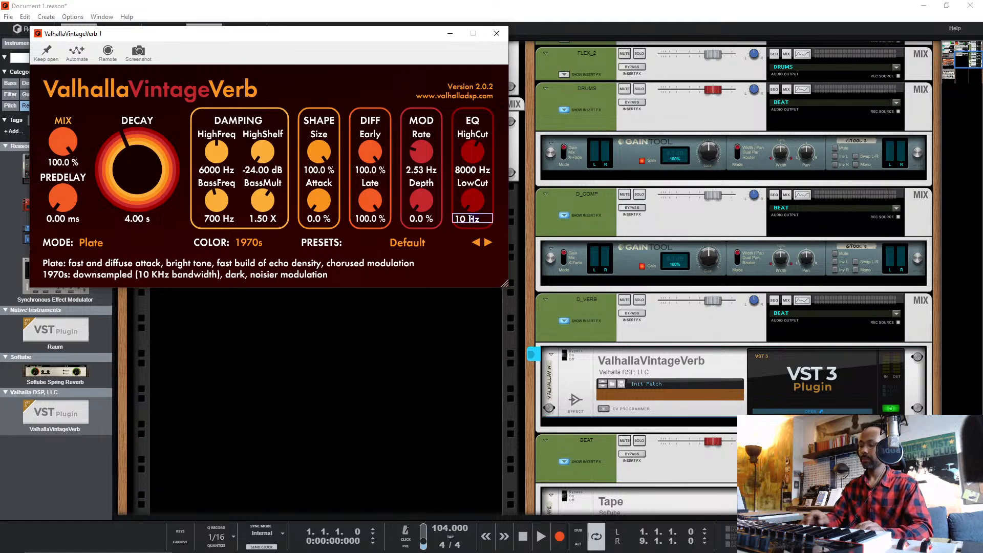
pyautogui.press('BackSpace')
pyautogui.press('BackSpace')
pyautogui.press('BackSpace')
pyautogui.press('BackSpace')
pyautogui.press('BackSpace')
pyautogui.write('250')
pyautogui.click(475, 260)
pyautogui.click(469, 219)
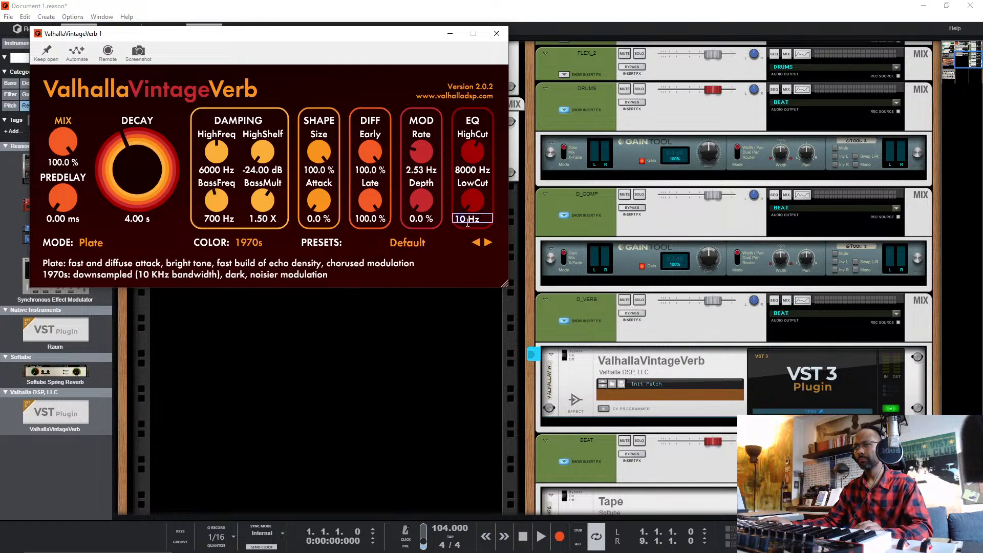
pyautogui.write('250z')
pyautogui.press('Return')
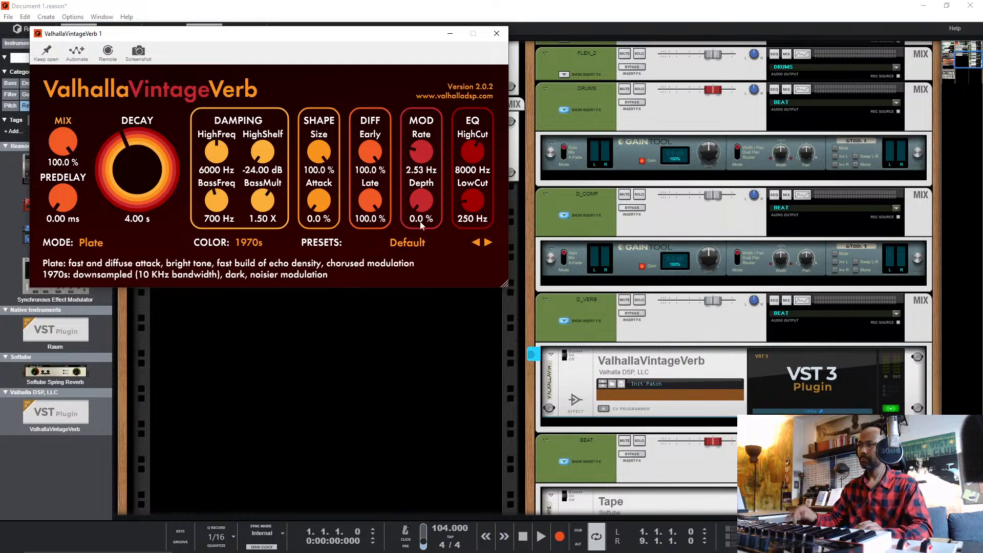
# - Set the reverb's bass multiplier to 1.00 X and its bass damping frequency to 250 Hz
pyautogui.click(266, 219)
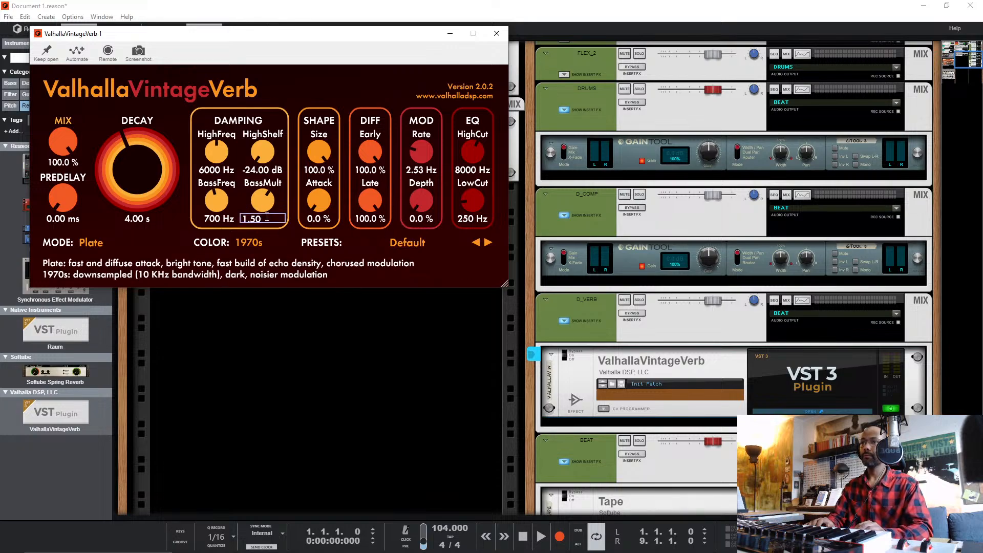
pyautogui.press('Return')
pyautogui.click(218, 219)
pyautogui.write('250')
pyautogui.press('Return')
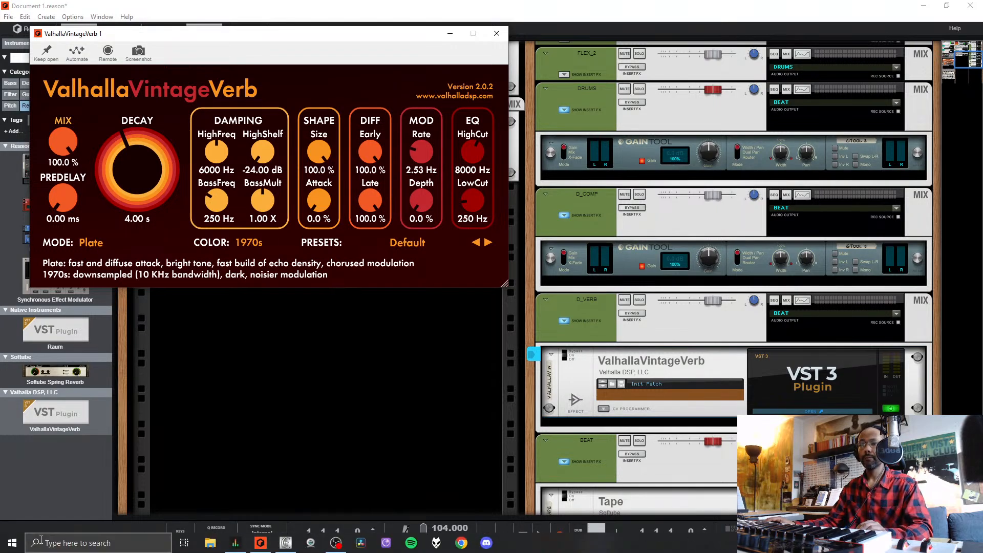
# - Switch to Calculator and divide 60000 by the 104 BPM tempo to work out the beat length in milliseconds
pyautogui.click(12, 542)
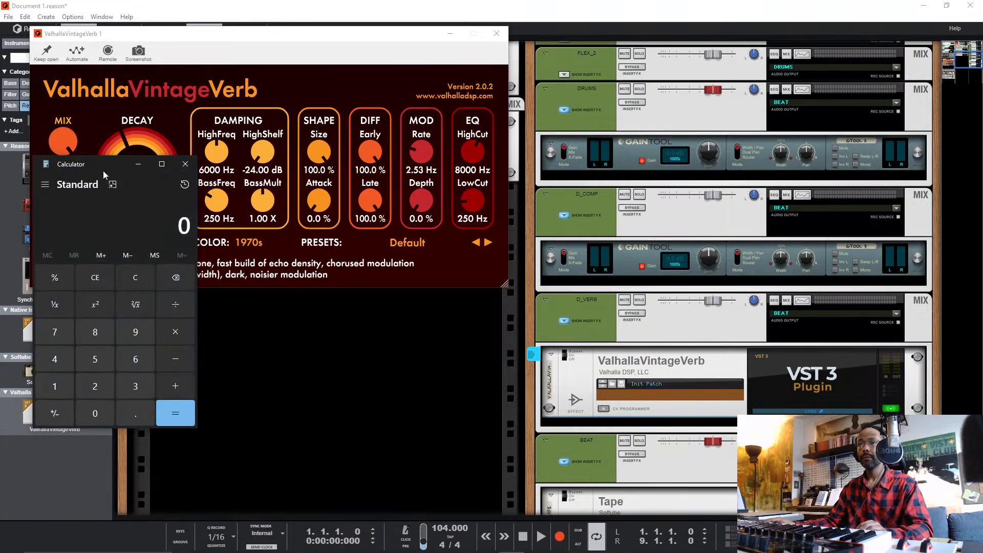
pyautogui.moveTo(111, 161); pyautogui.dragTo(586, 72)
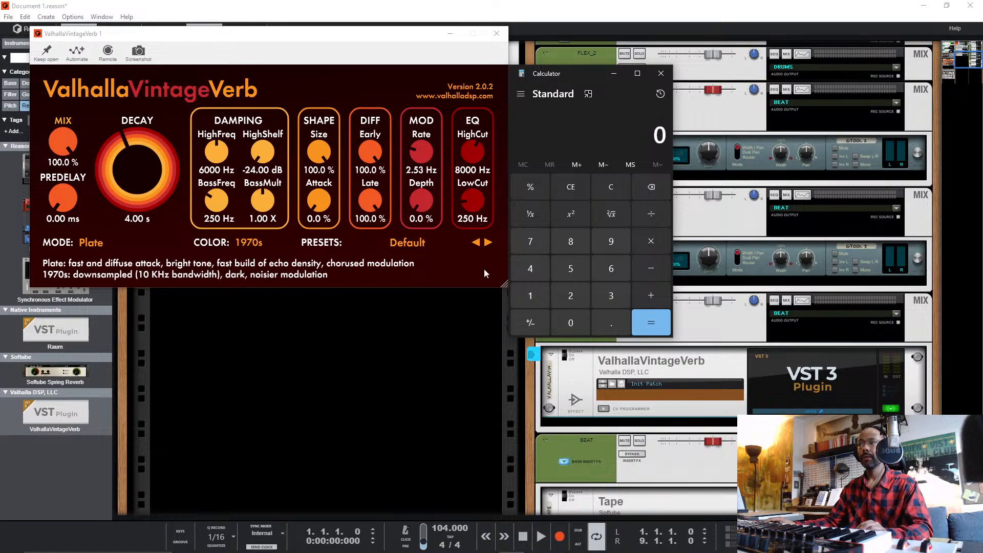
pyautogui.click(607, 268)
pyautogui.doubleClick(562, 322)
pyautogui.click(562, 321)
pyautogui.click(561, 321)
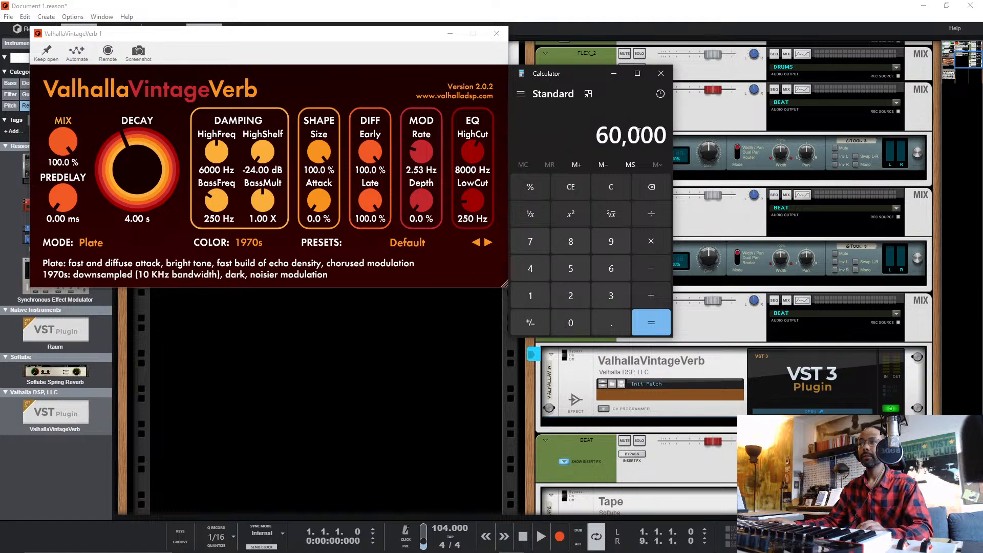
pyautogui.click(646, 217)
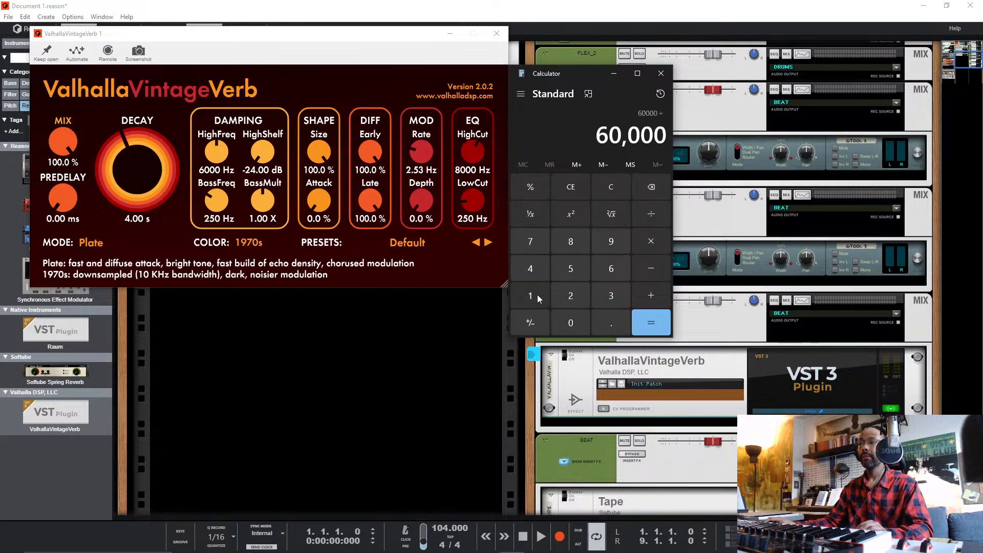
pyautogui.click(536, 293)
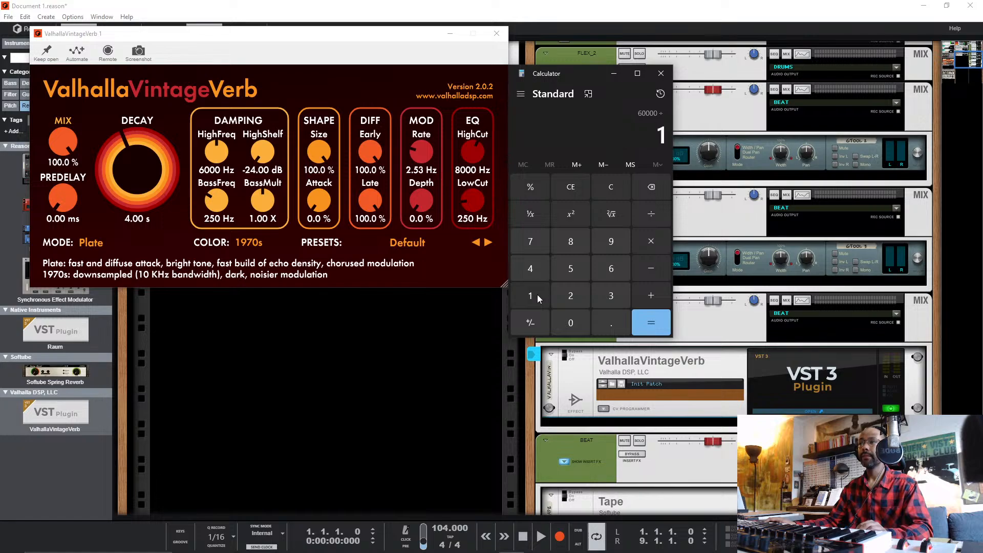
pyautogui.click(570, 323)
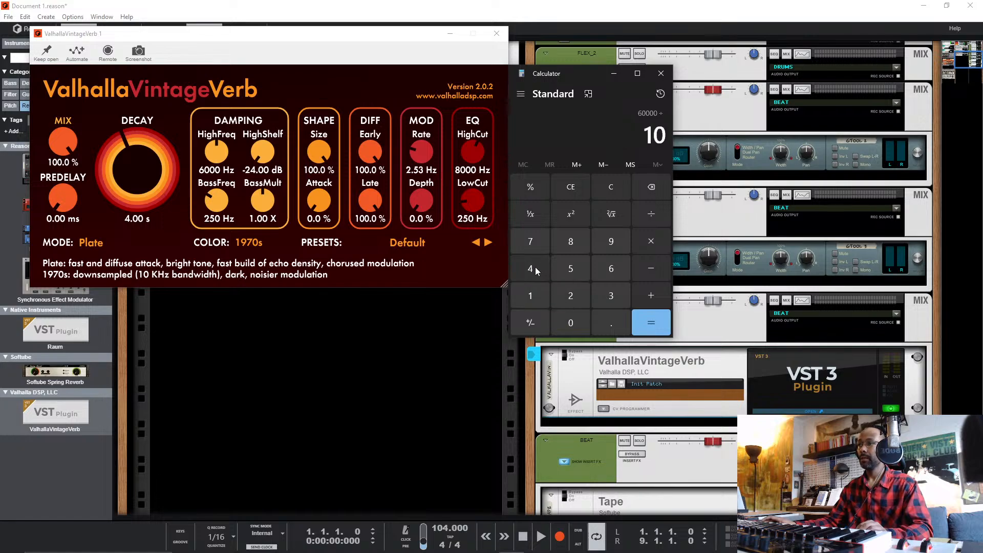
pyautogui.click(536, 266)
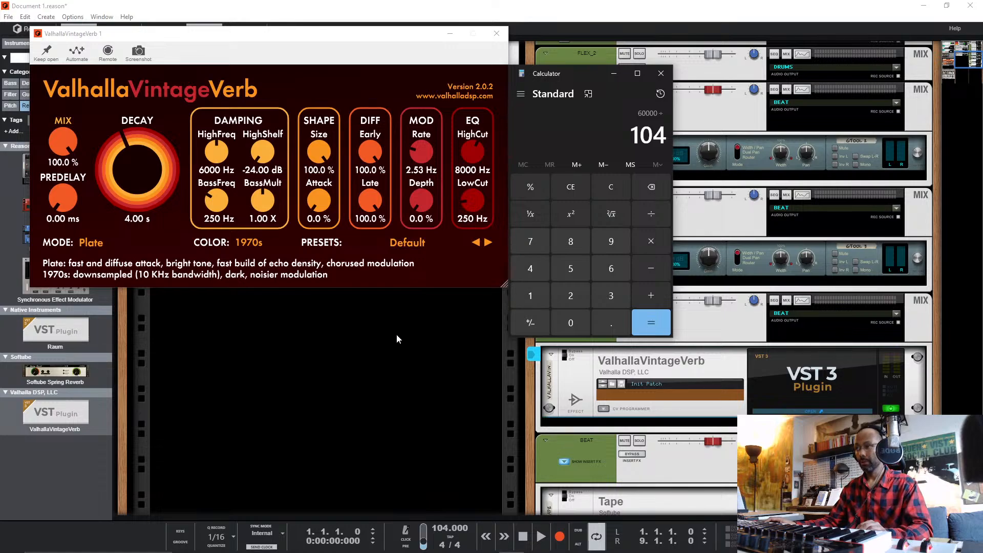
pyautogui.click(651, 322)
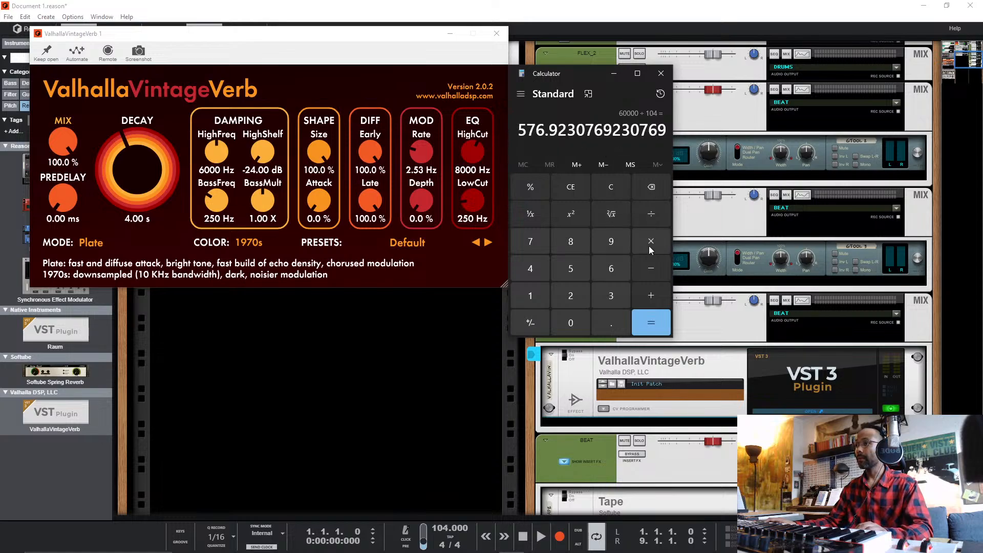
# - Halve the calculated beat length twice, double it three times to compare note durations, and clear and close Calculator
pyautogui.click(652, 216)
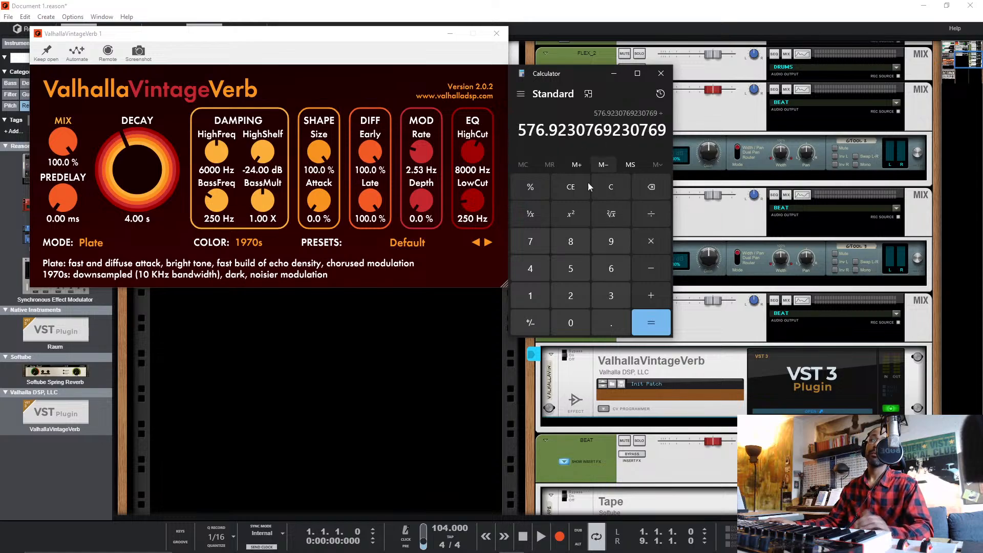
pyautogui.click(570, 296)
pyautogui.click(652, 330)
pyautogui.click(652, 328)
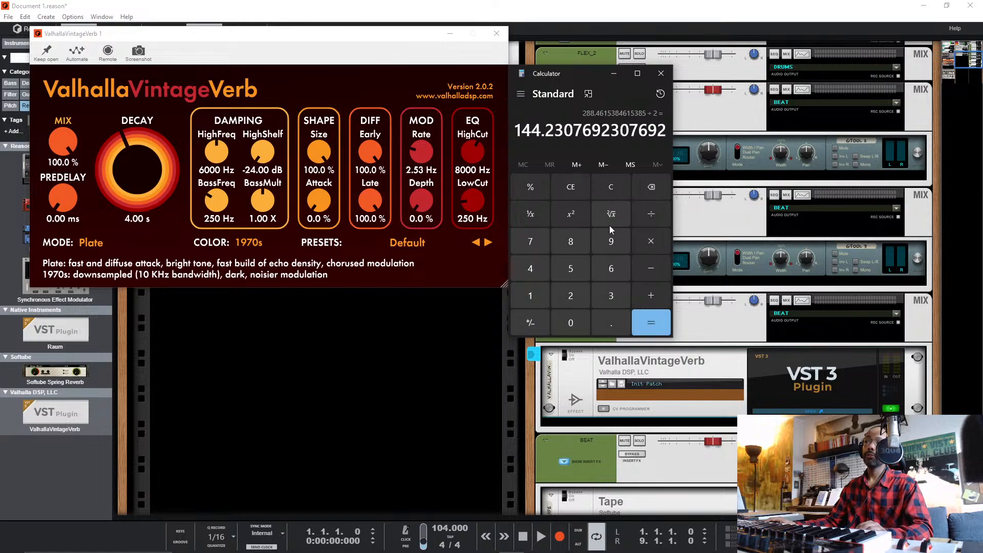
pyautogui.click(652, 239)
pyautogui.click(566, 306)
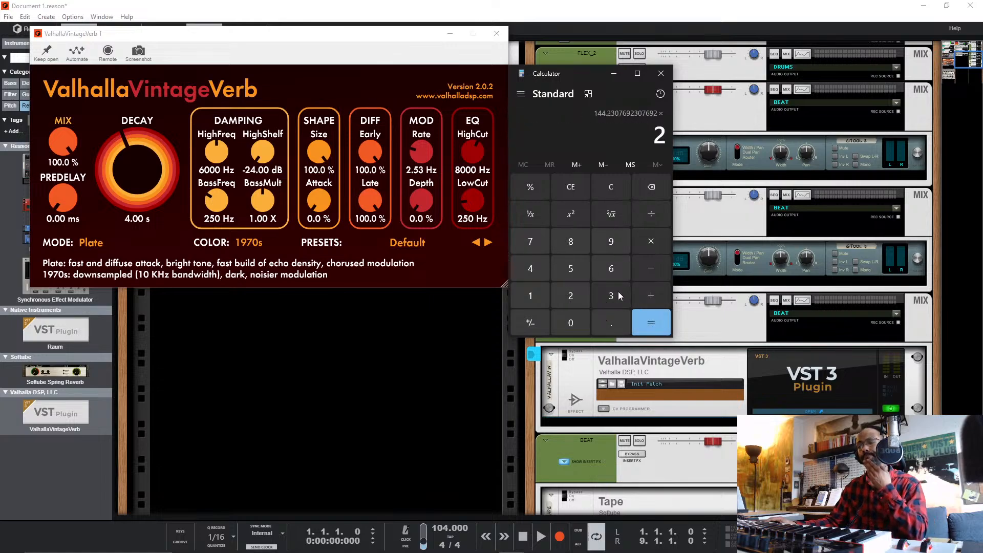
pyautogui.click(655, 326)
pyautogui.click(656, 326)
pyautogui.click(655, 326)
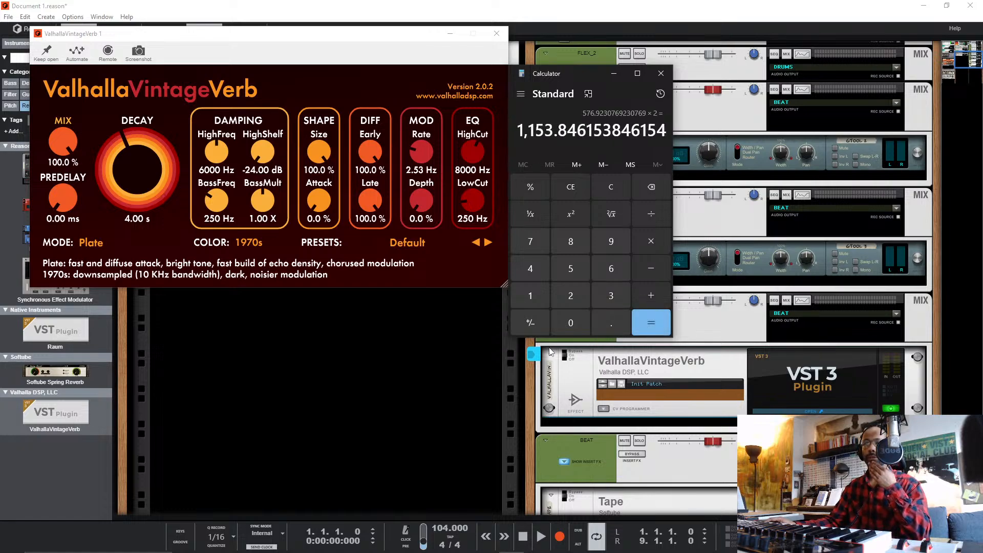
pyautogui.click(621, 187)
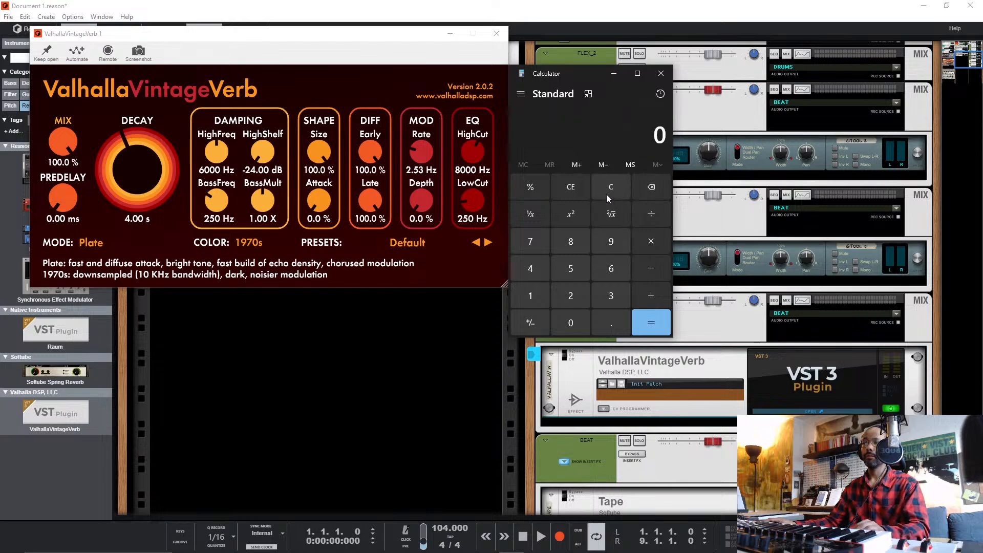
pyautogui.click(660, 73)
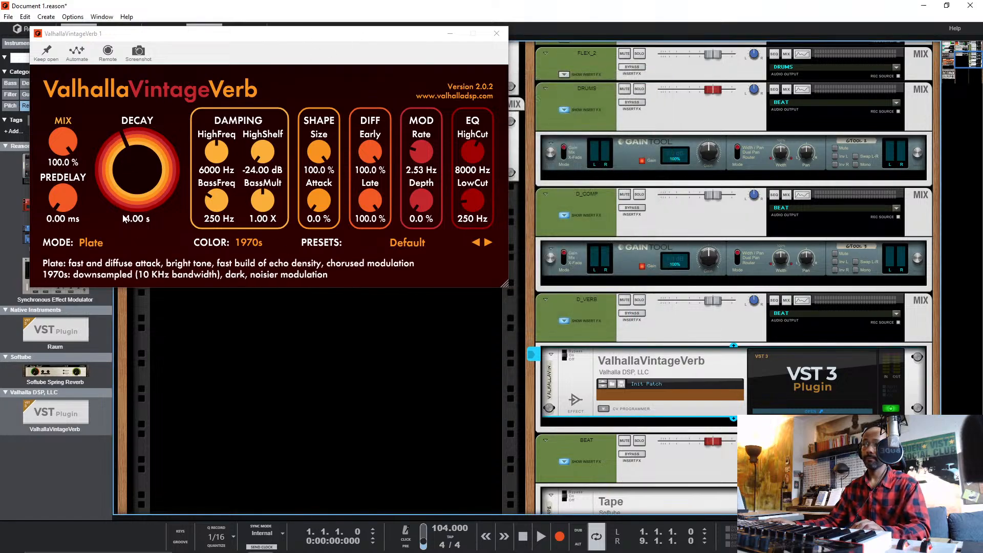
# - Set the D_VERB reverb's decay to 1.00 s and close the plugin window
pyautogui.doubleClick(137, 219)
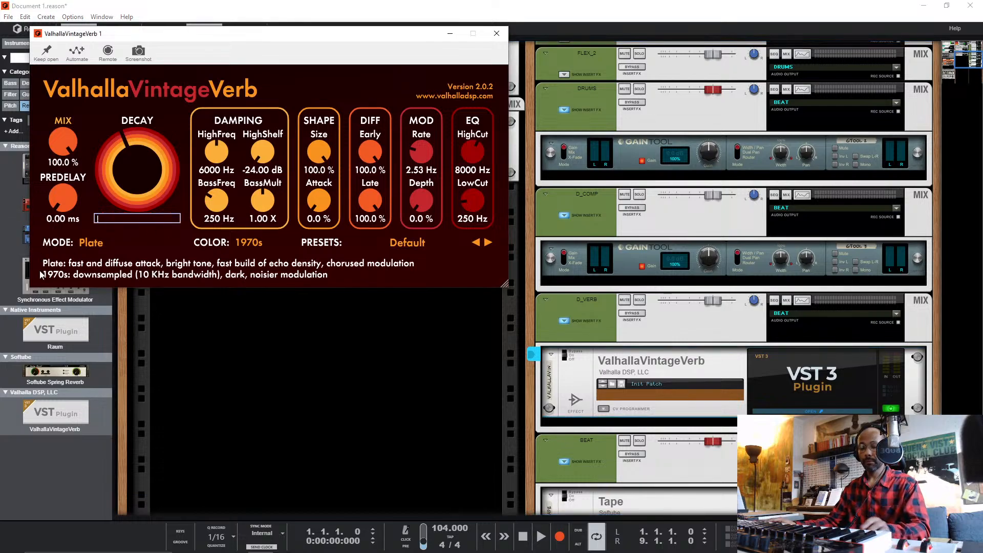
pyautogui.write('1')
pyautogui.press('Return')
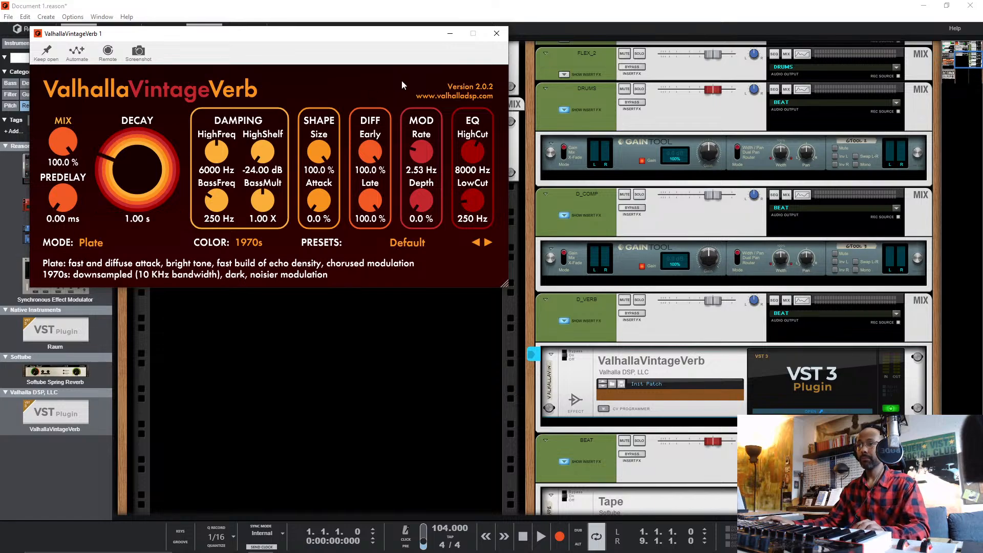
pyautogui.click(496, 35)
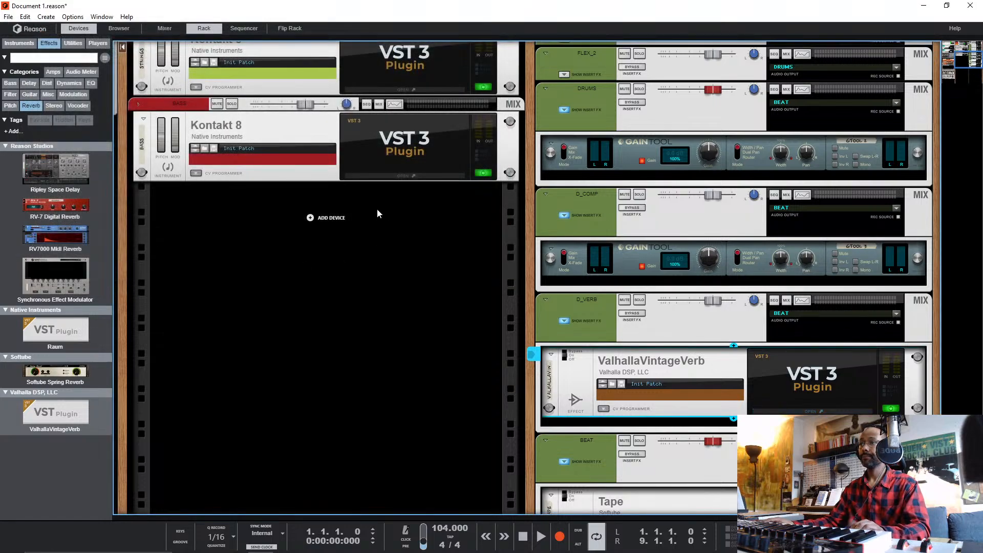
# - Review the VERB_SHORT send reverb's settings and close its plugin window
pyautogui.hscroll(-2, 401, 293)
pyautogui.hscroll(-3, 400, 293)
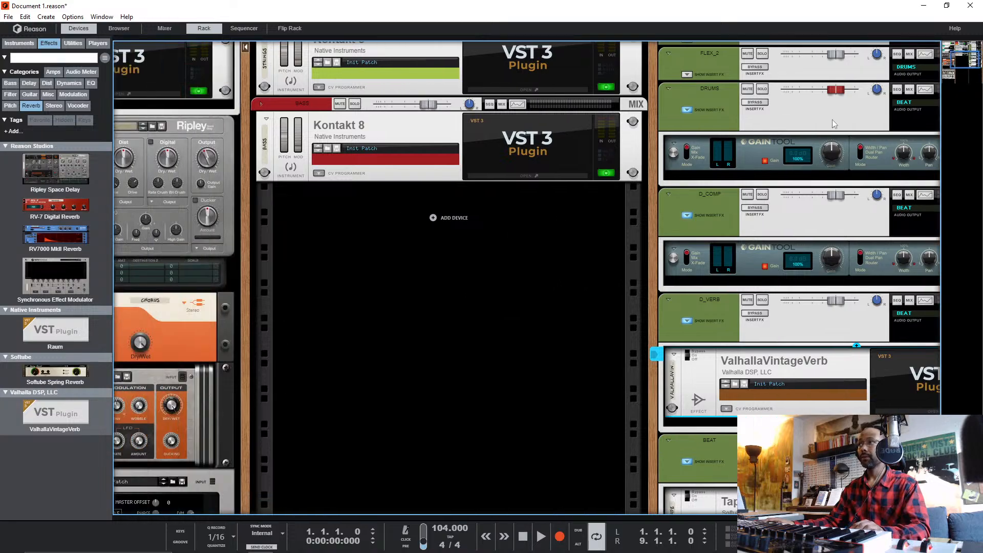
pyautogui.hscroll(-4, 307, 256)
pyautogui.scroll(4, 250, 235)
pyautogui.click(381, 245)
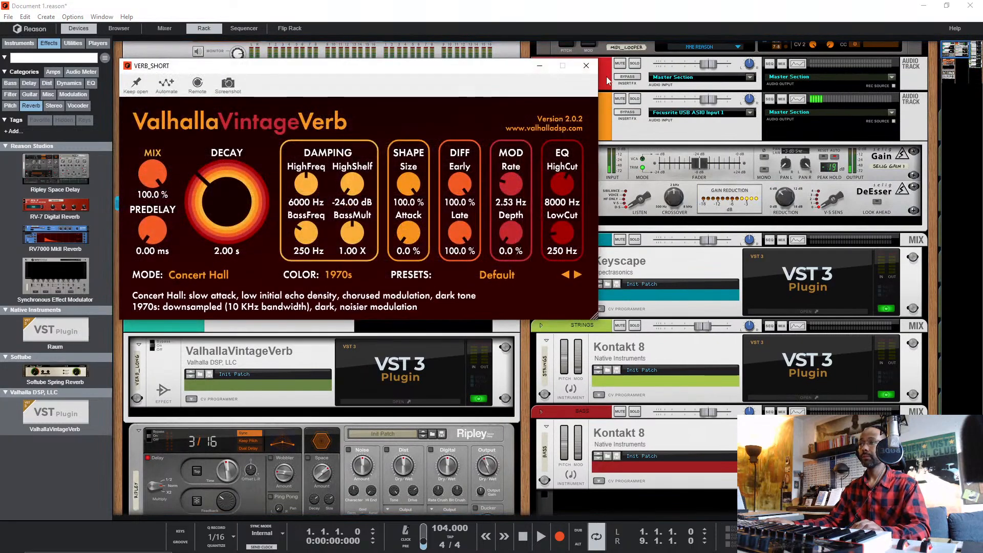
pyautogui.click(587, 67)
# - Set the VERB_LONG send reverb's attack to 36.8% and modulation depth to 42%, and close its window
pyautogui.click(364, 378)
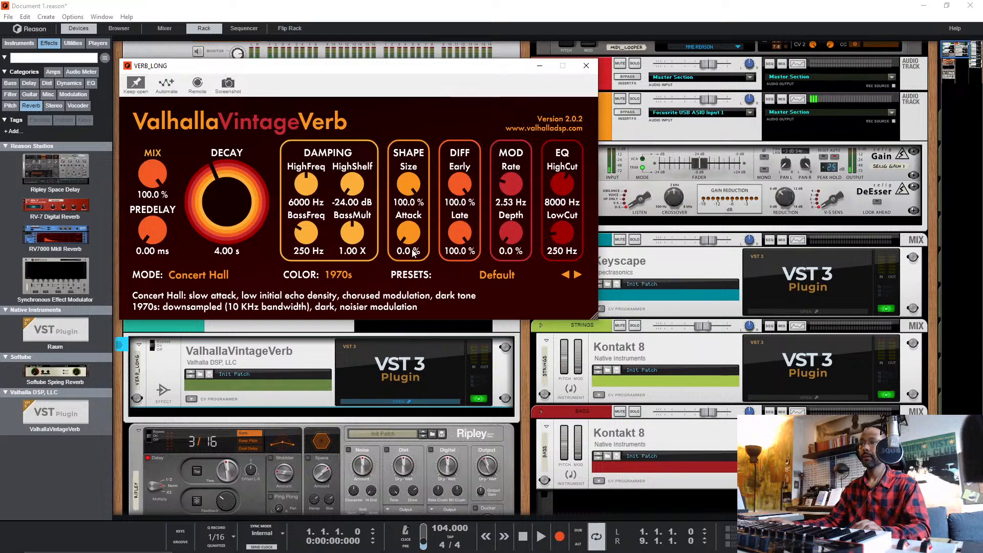
pyautogui.moveTo(403, 225)
pyautogui.mouseDown()
pyautogui.moveTo(404, 239)
pyautogui.moveTo(400, 230)
pyautogui.mouseUp()
pyautogui.moveTo(401, 196); pyautogui.dragTo(396, 195)
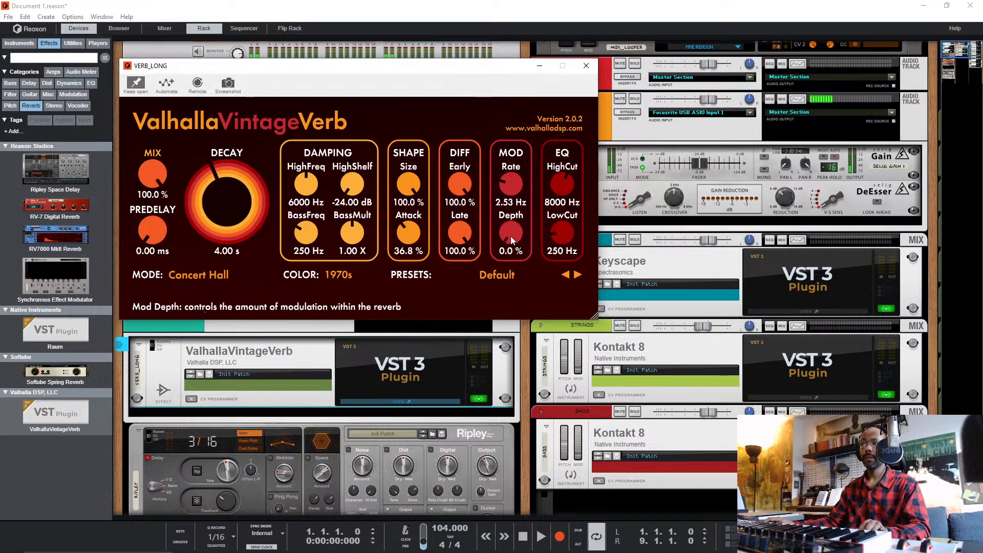
pyautogui.moveTo(508, 237); pyautogui.dragTo(496, 191)
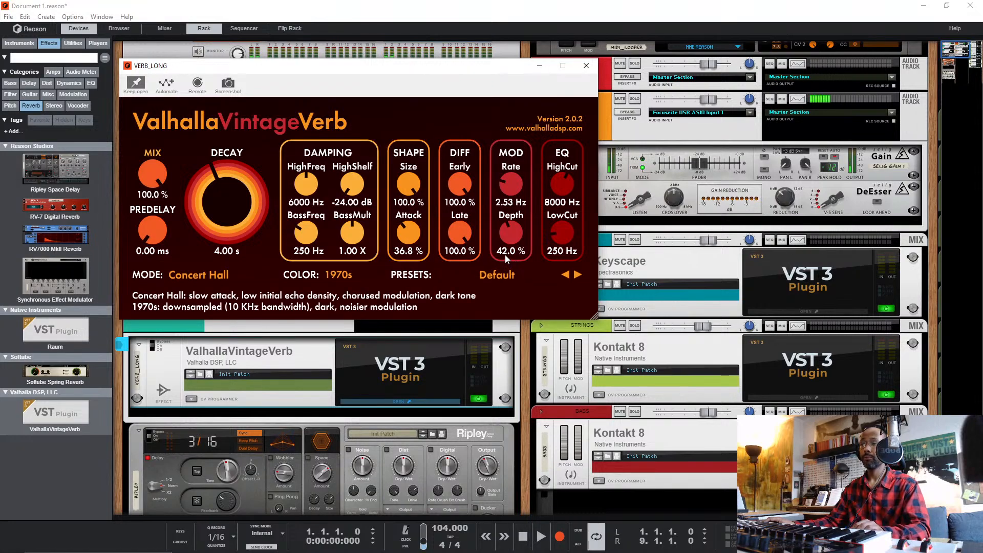
pyautogui.click(586, 66)
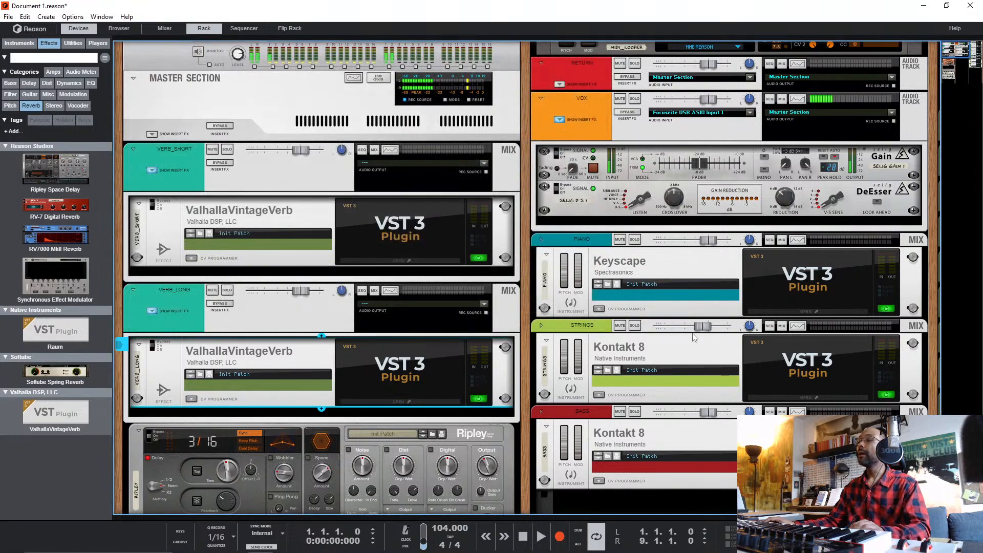
# - Look over the remaining send effects down to Alligator in the rack, and show the sends and faders in the mixer
pyautogui.scroll(-8, 401, 374)
pyautogui.scroll(-1, 139, 419)
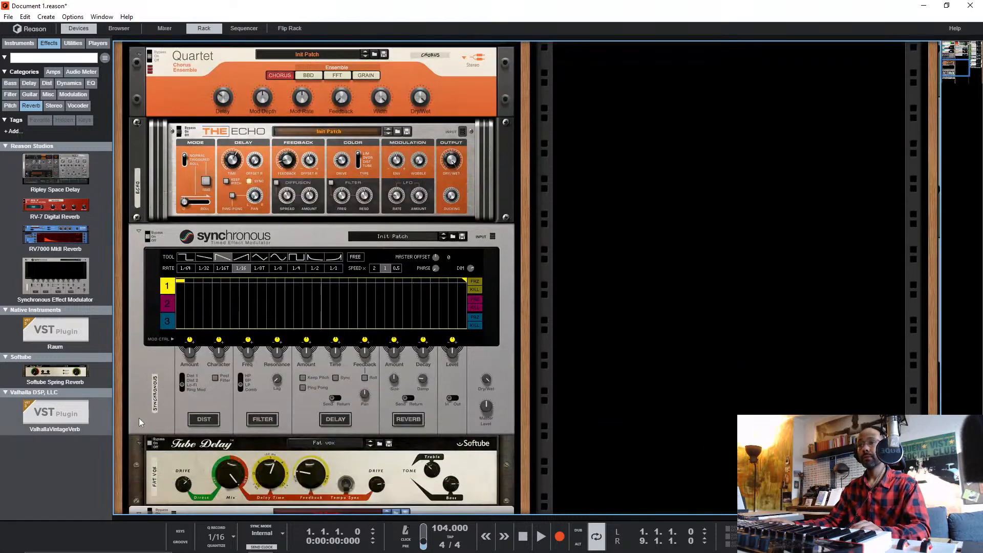
pyautogui.scroll(-4, 139, 419)
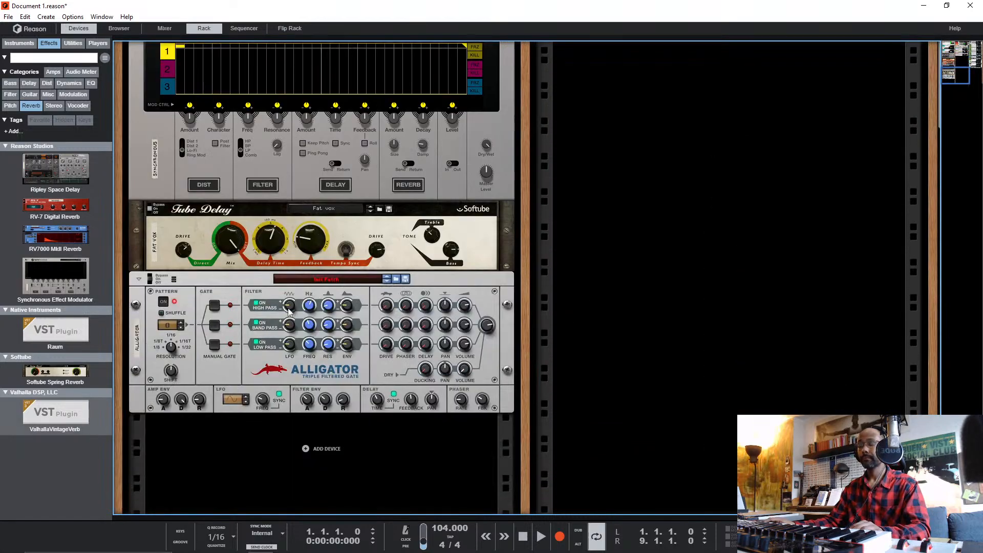
pyautogui.moveTo(462, 518); pyautogui.dragTo(465, 380)
pyautogui.moveTo(548, 39); pyautogui.dragTo(567, 545)
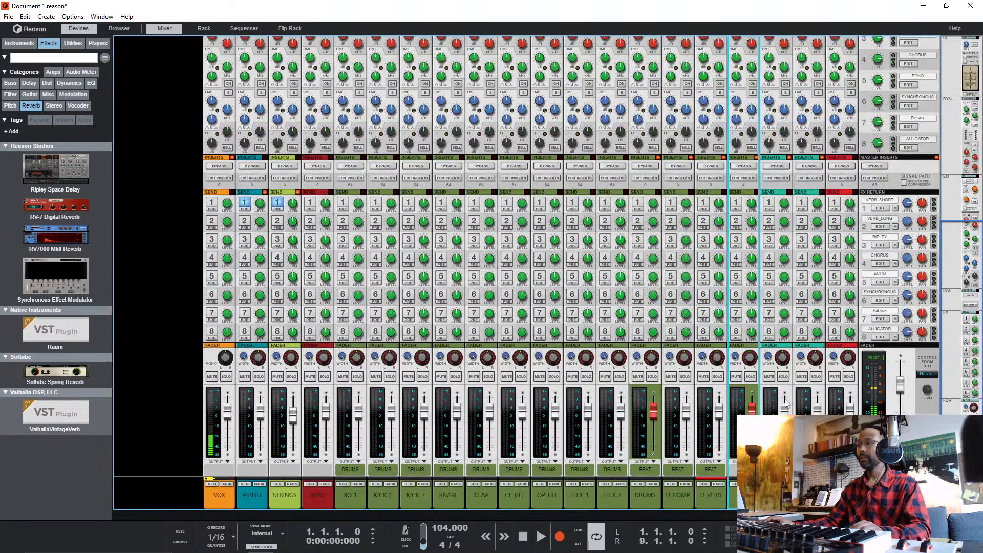
# - Check the VERB_LONG channel's low-pass and high-pass filter curve in the Spectrum EQ and close it
pyautogui.scroll(3, 802, 331)
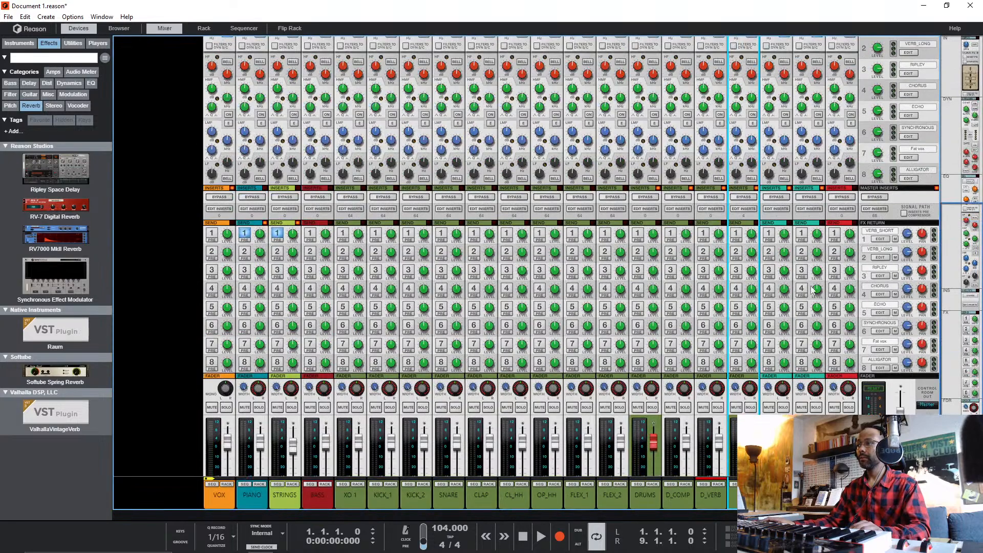
pyautogui.scroll(3, 814, 181)
pyautogui.click(811, 123)
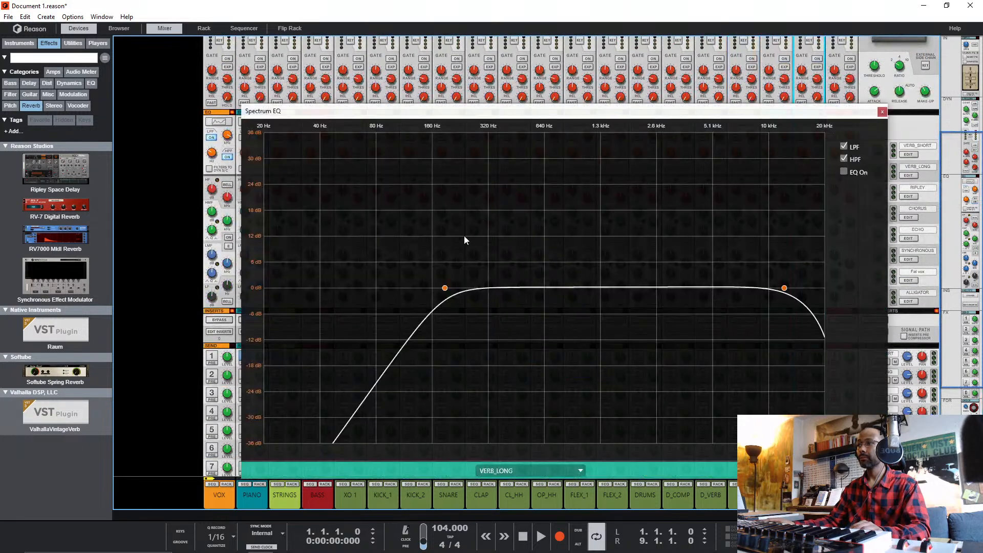
pyautogui.press('Escape')
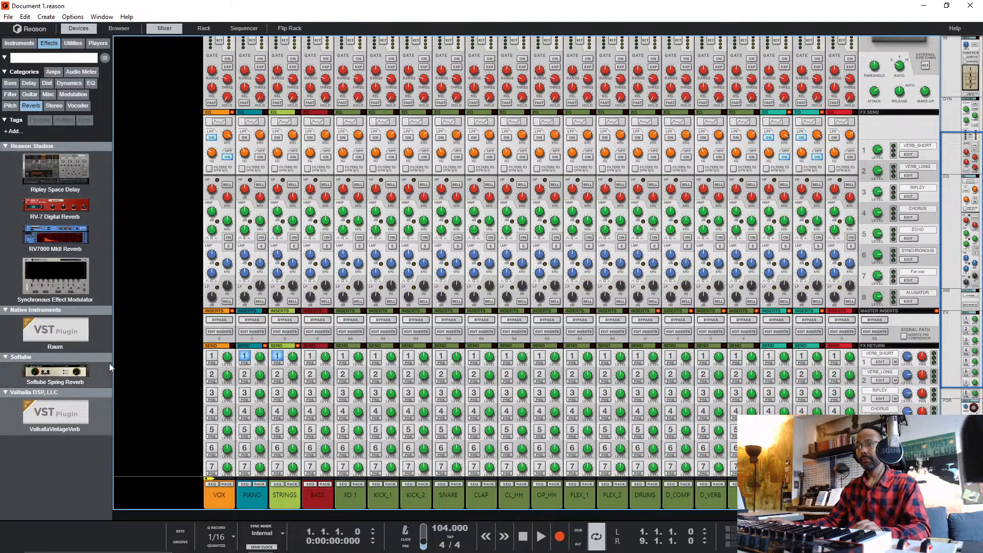
# - Show the channel faders in the mixer and select the PIANO channel
pyautogui.scroll(-5, 143, 384)
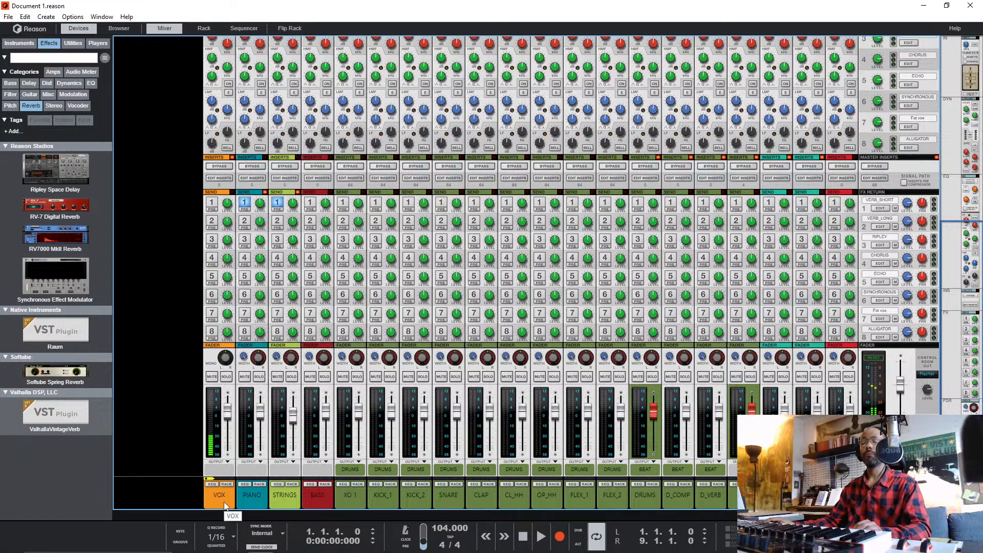
pyautogui.click(252, 494)
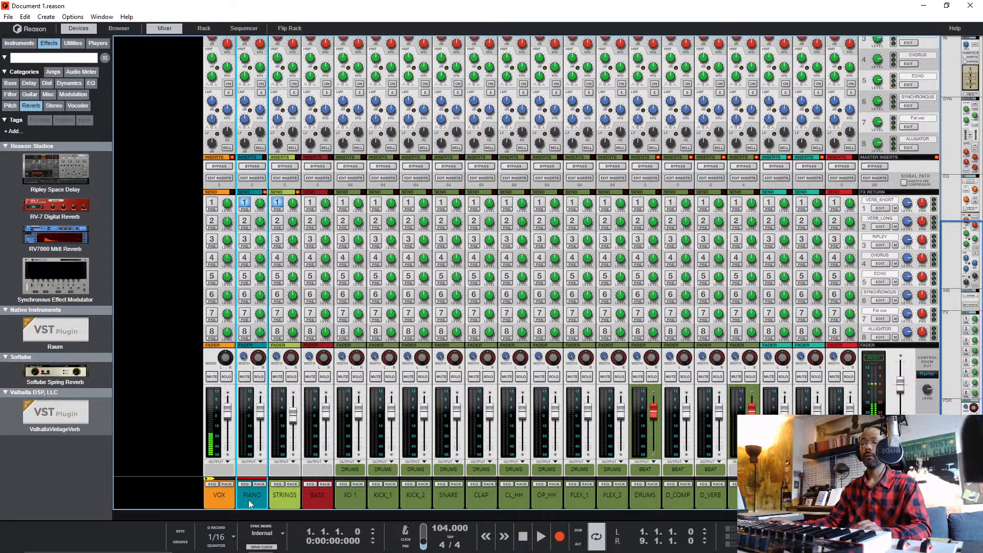
pyautogui.click(306, 506)
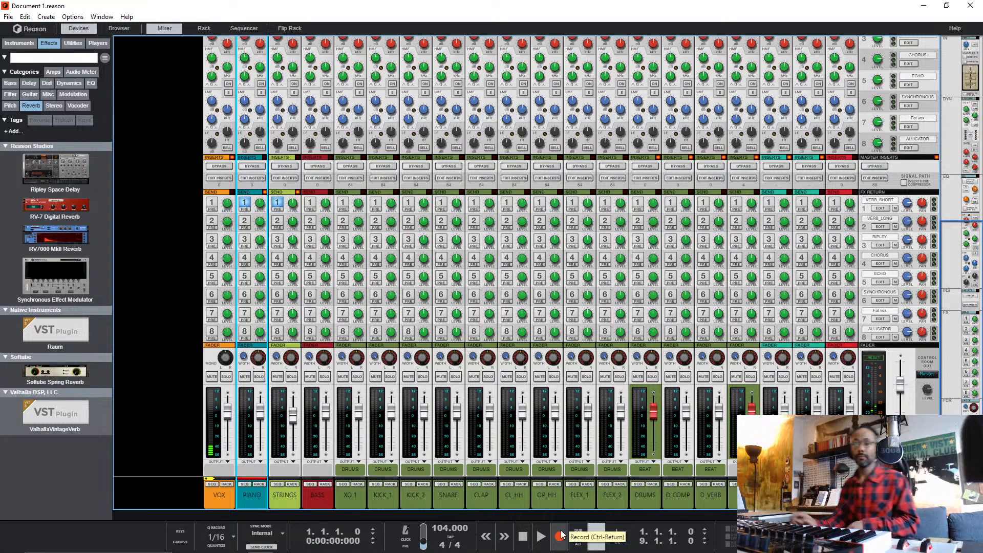
# - Mute the VOX channel and unmute it again
pyautogui.click(211, 377)
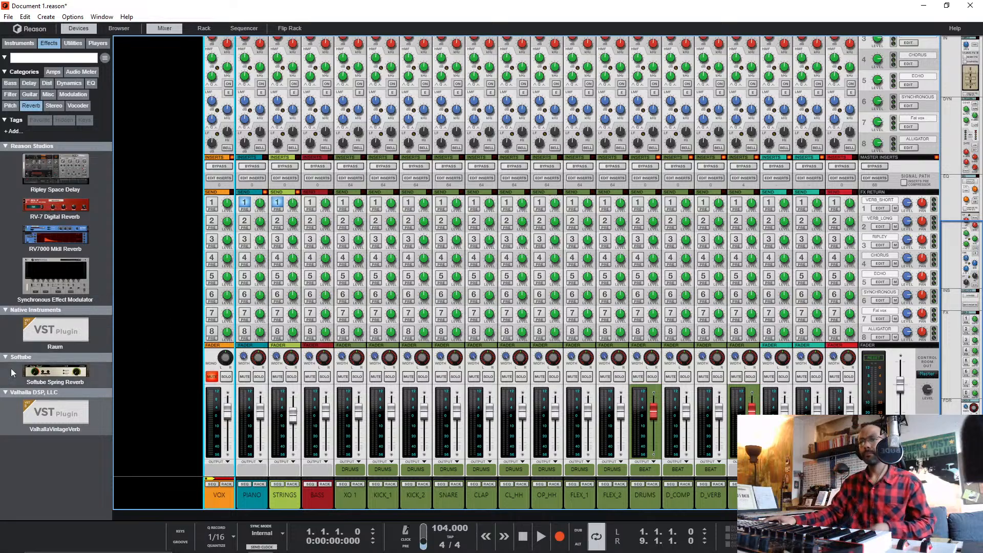
pyautogui.click(211, 376)
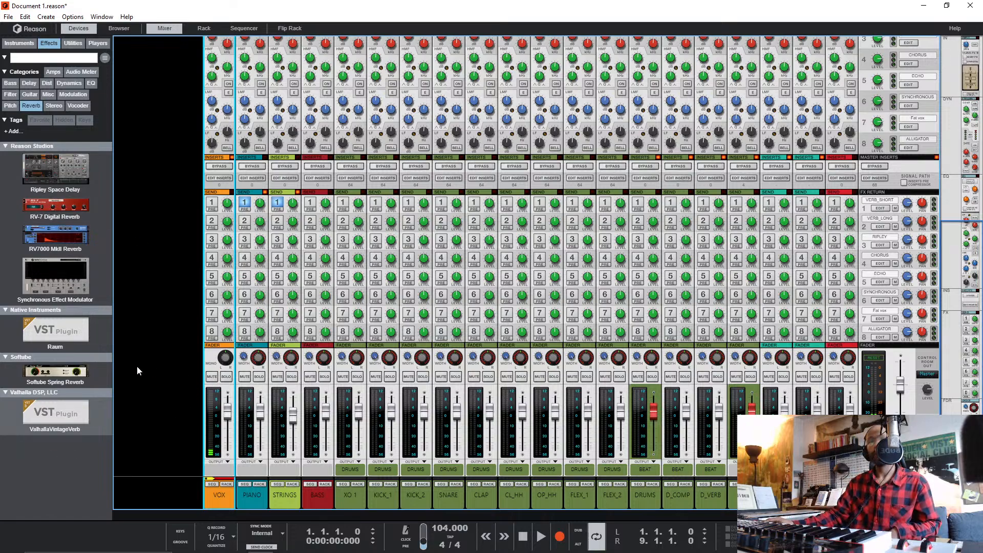